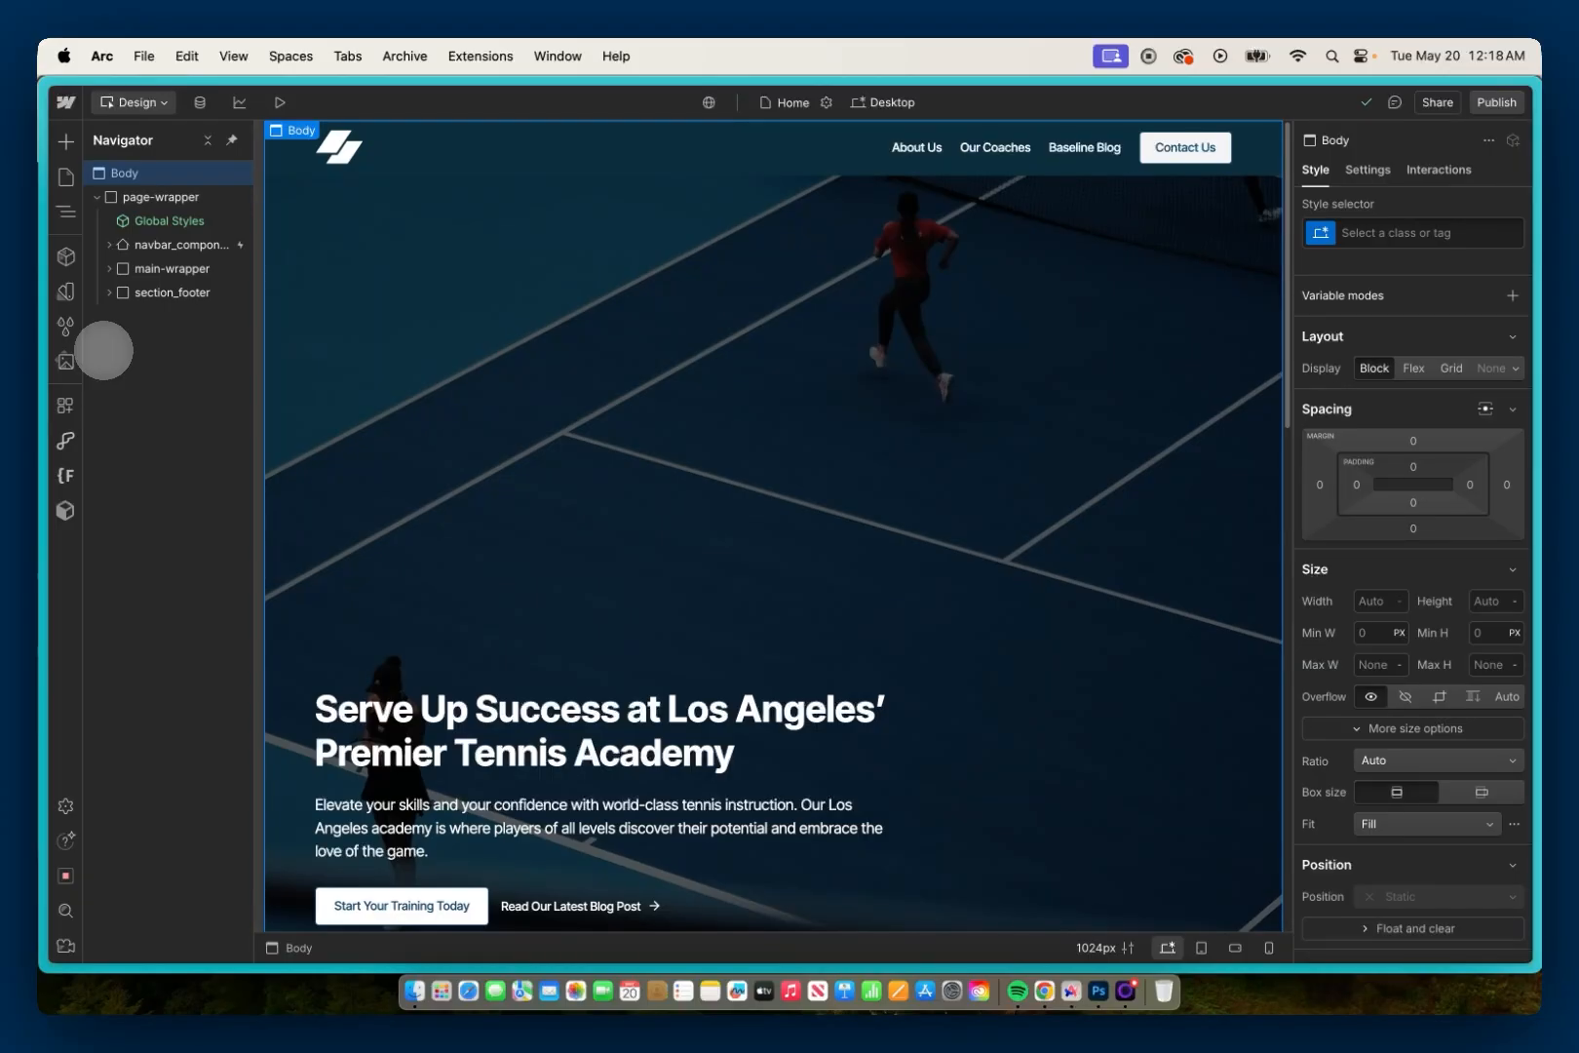
Step: Examine the home page's element structure under page-wrapper and main-wrapper, and review the navbar_component's layout, size and position styles
left_click(109, 197)
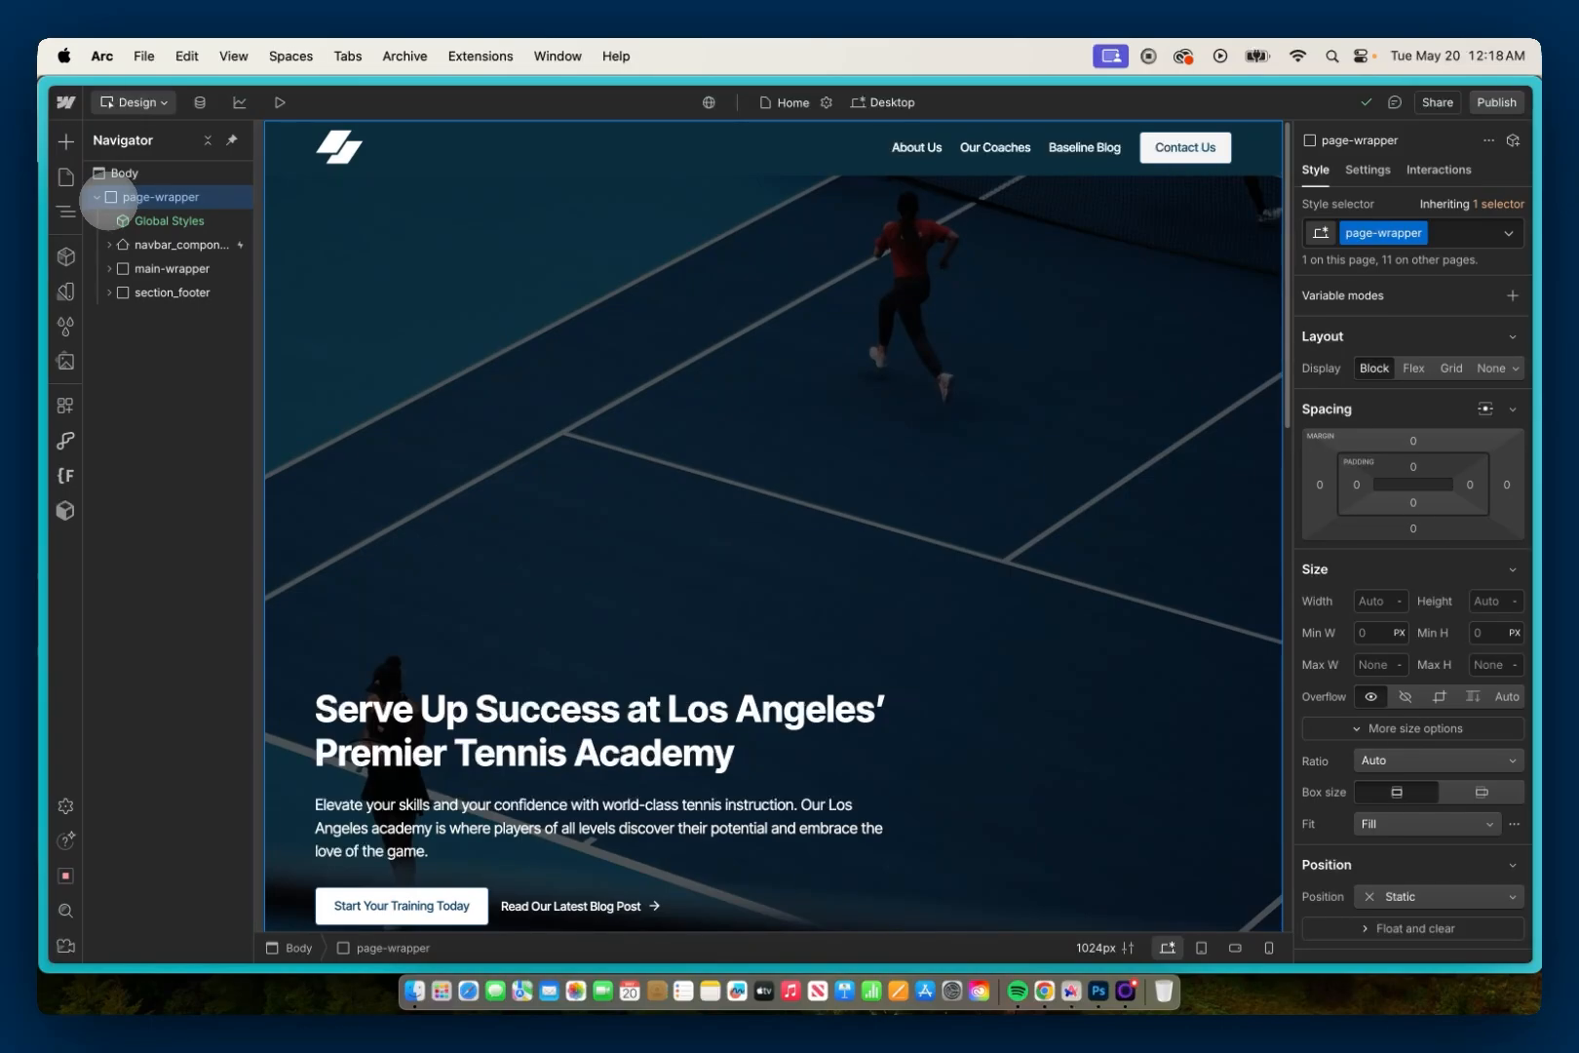
left_click(109, 269)
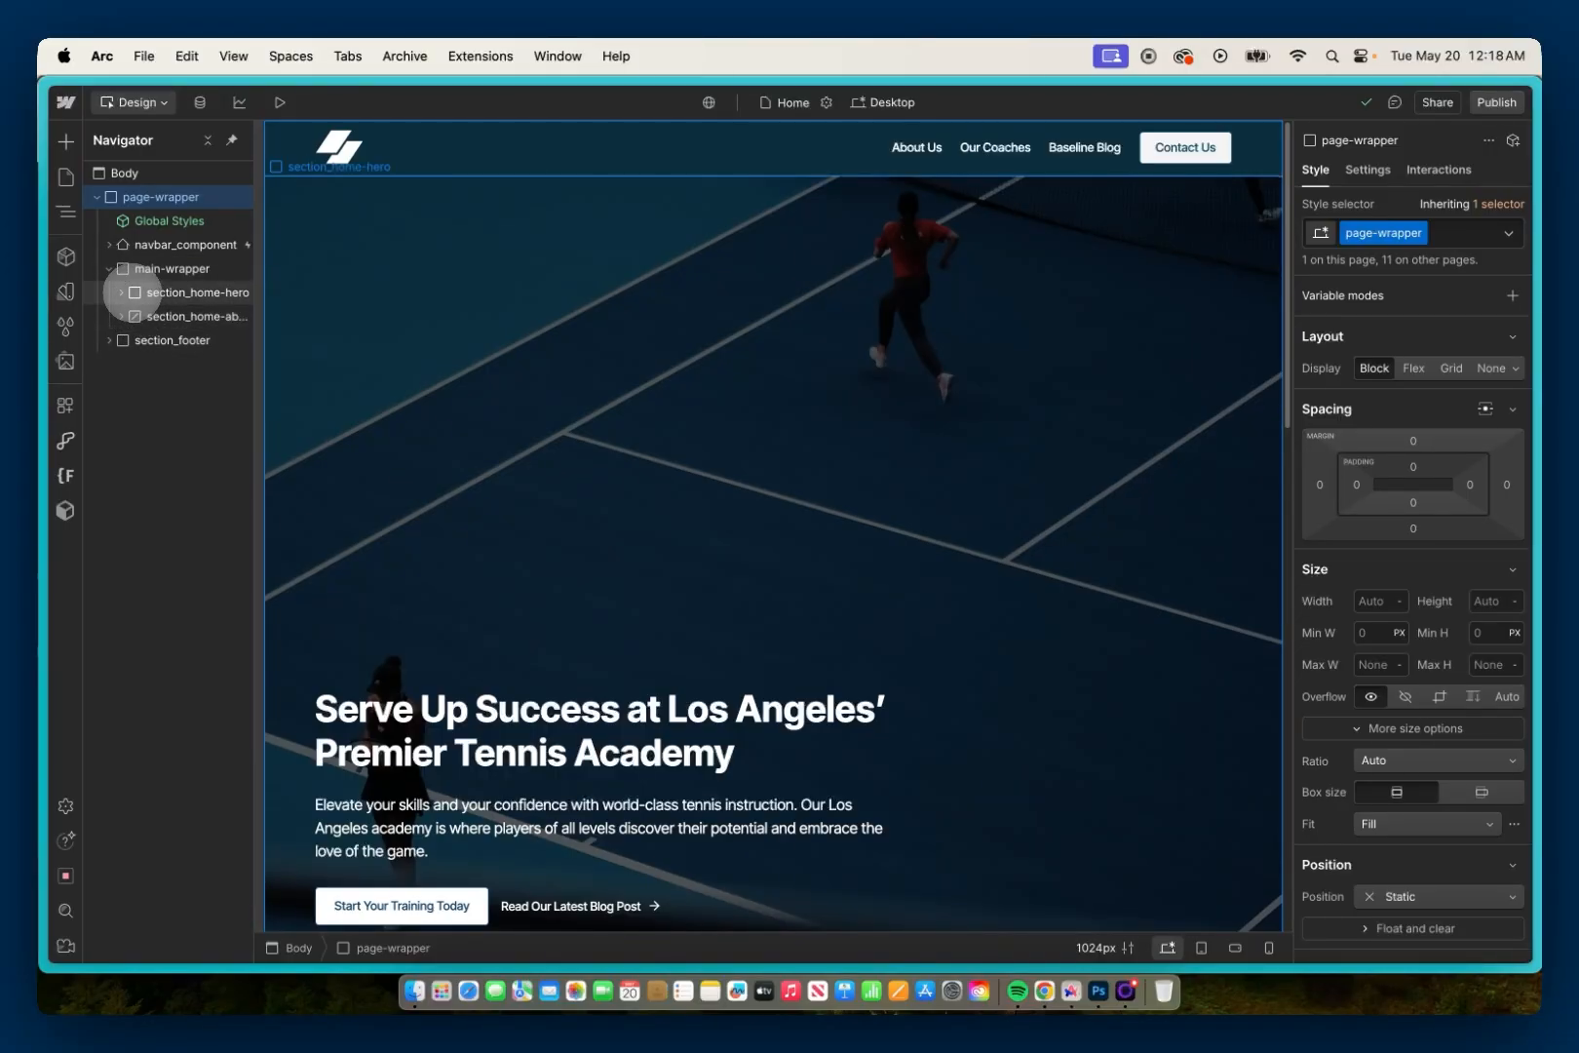
left_click(109, 269)
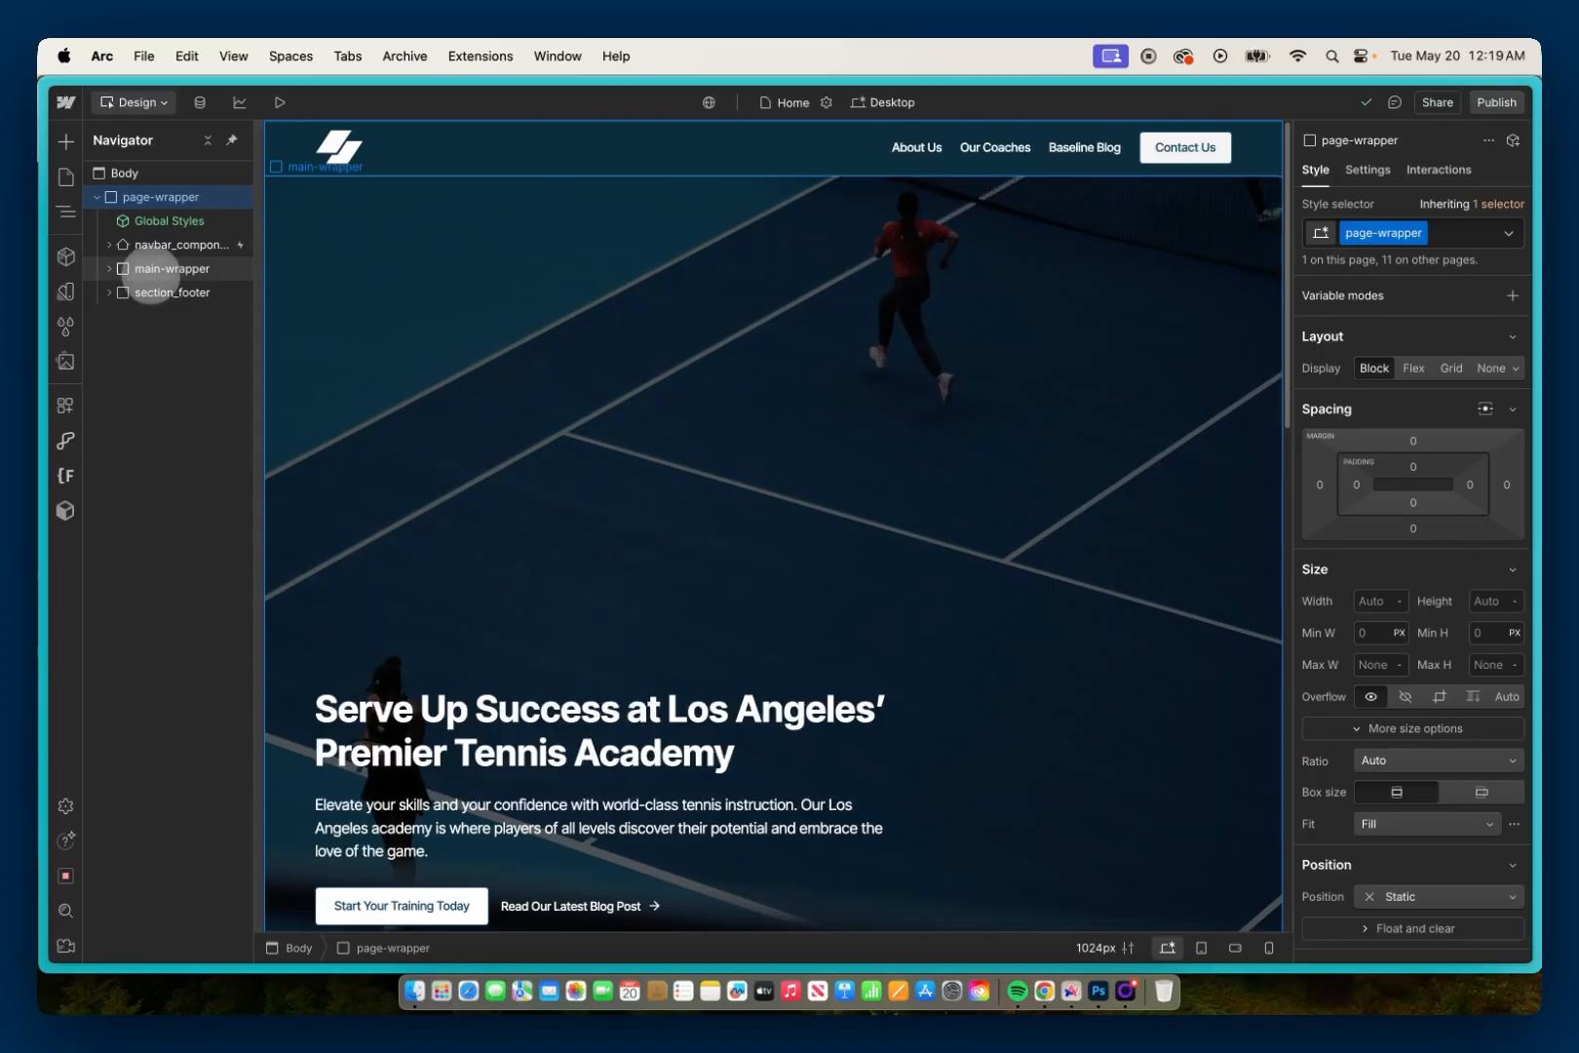
left_click(152, 245)
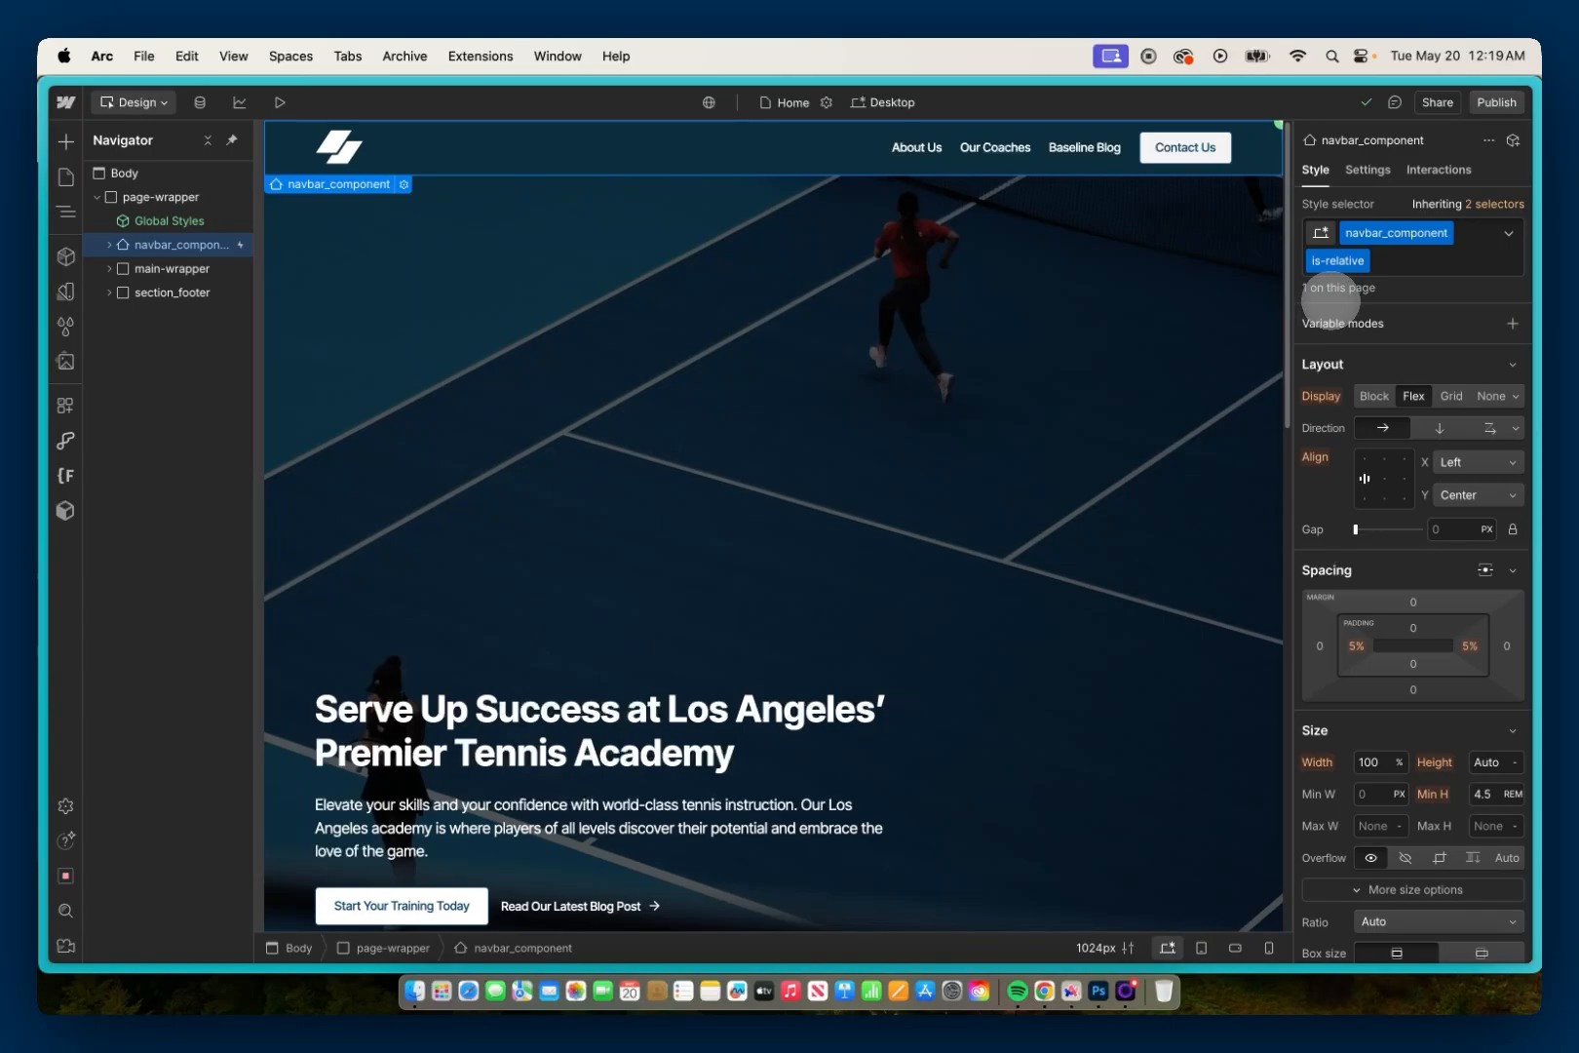
scroll(1385, 469, "down", 5)
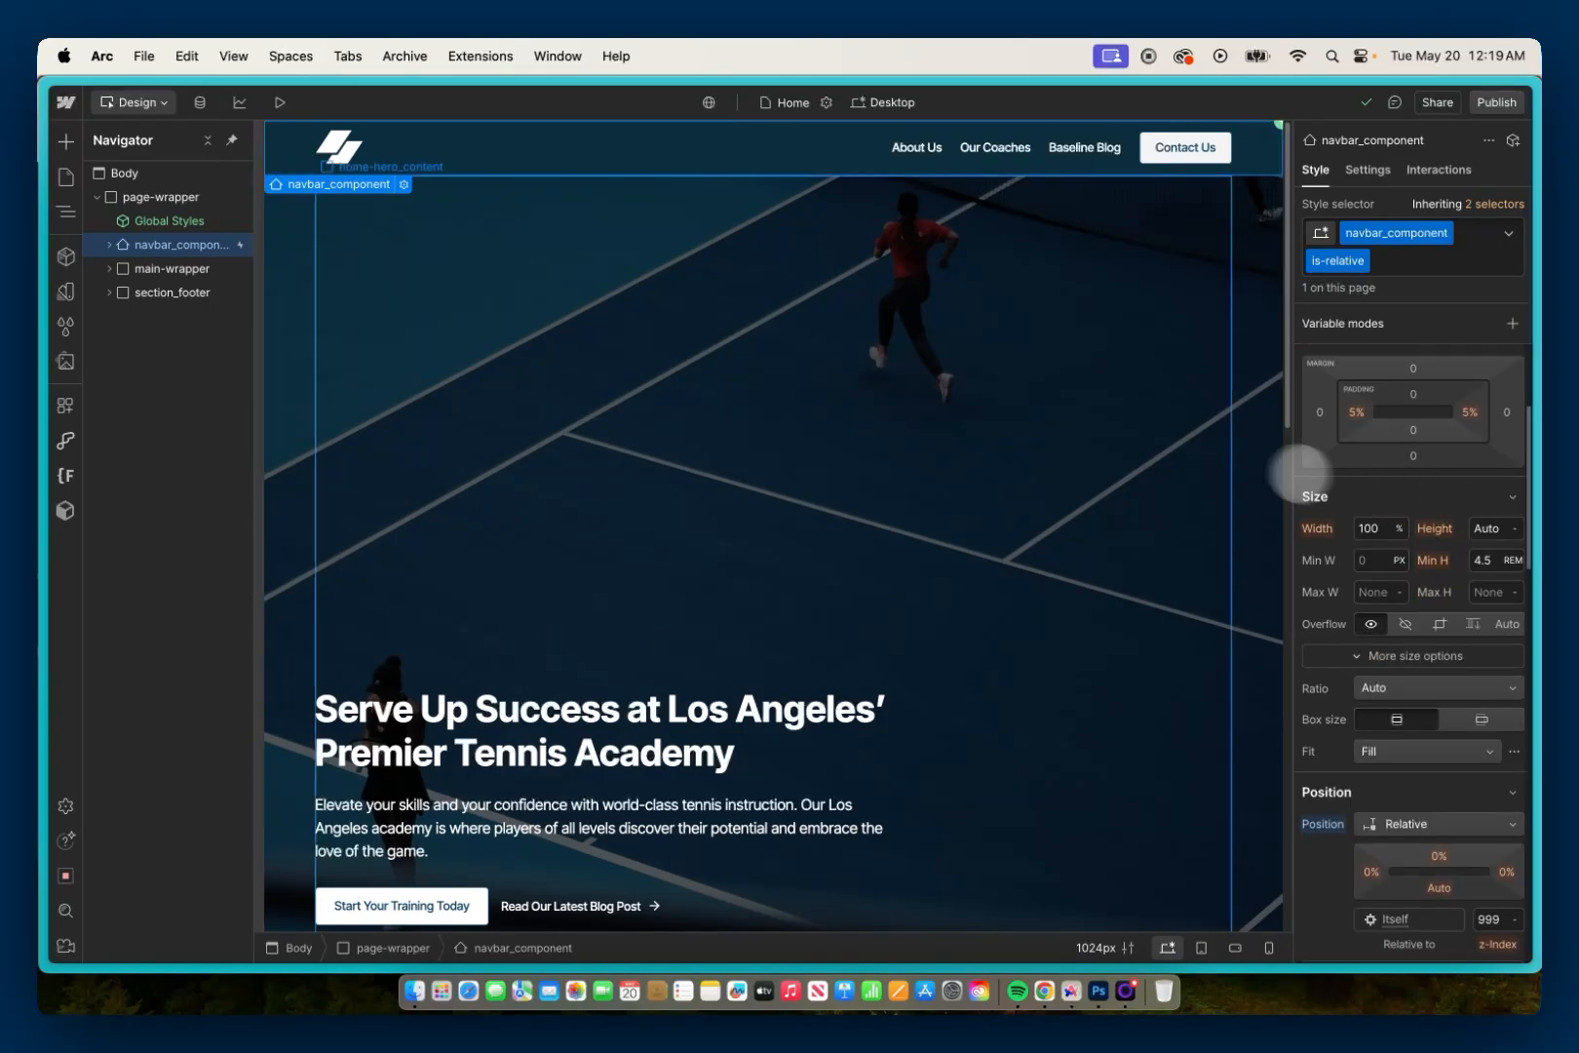
scroll(1212, 448, "down", 3)
scroll(1213, 451, "down", 3)
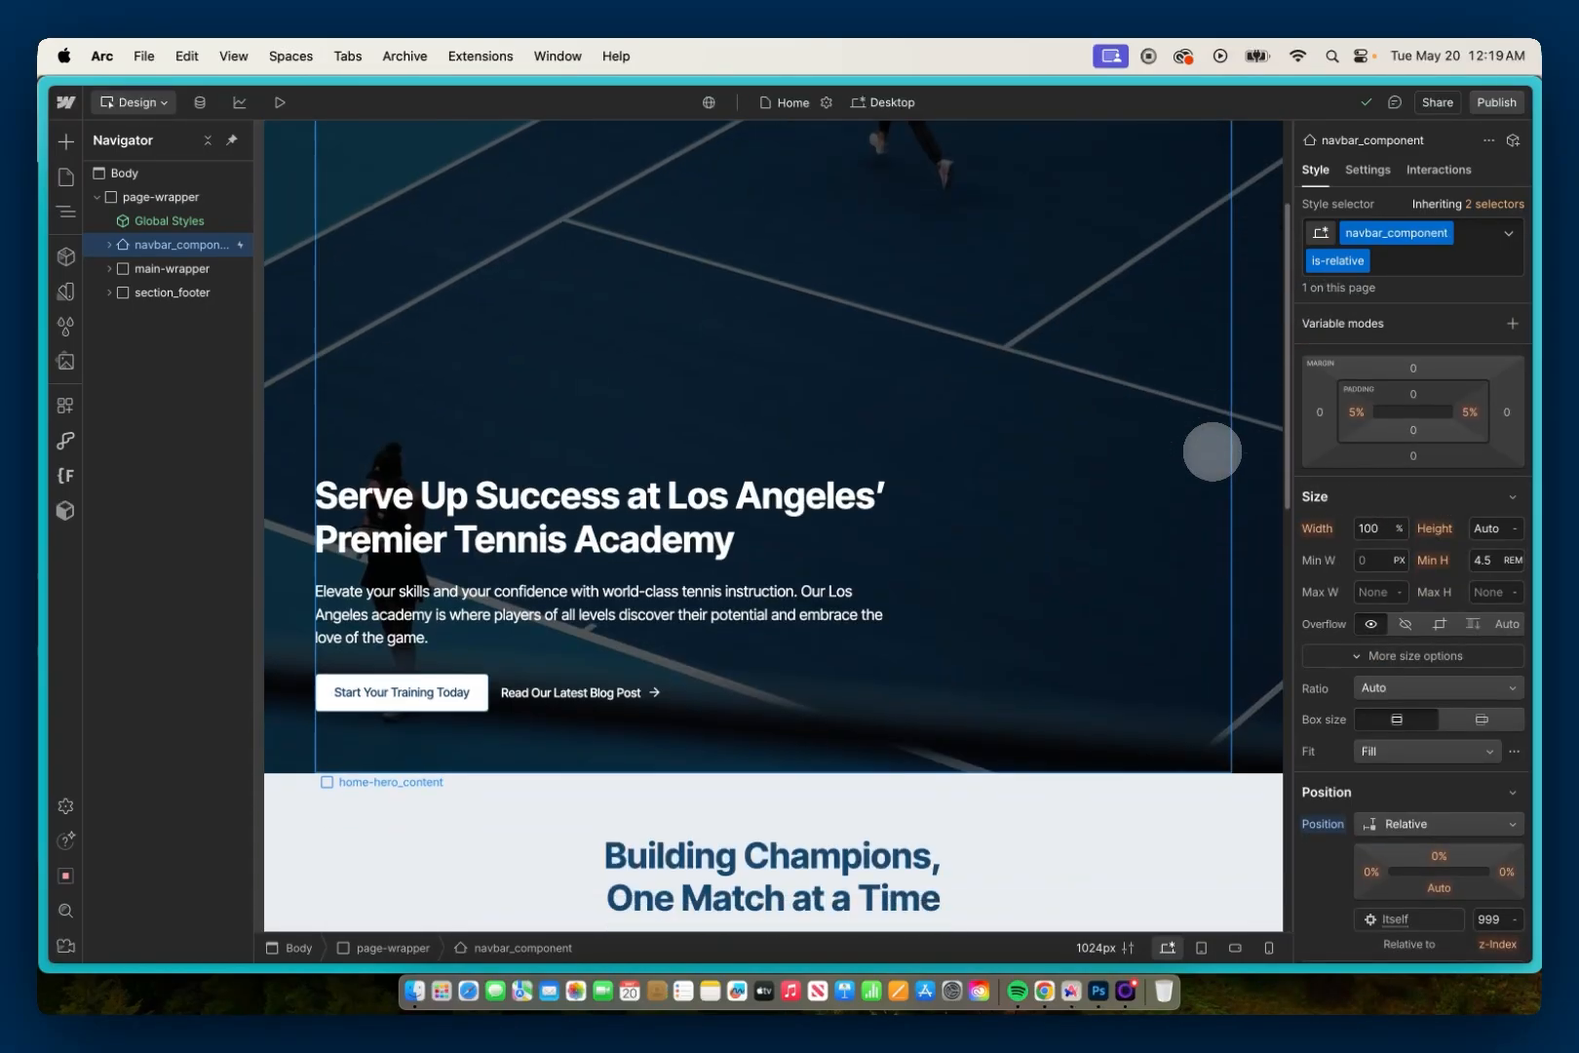
scroll(1213, 452, "up", 4)
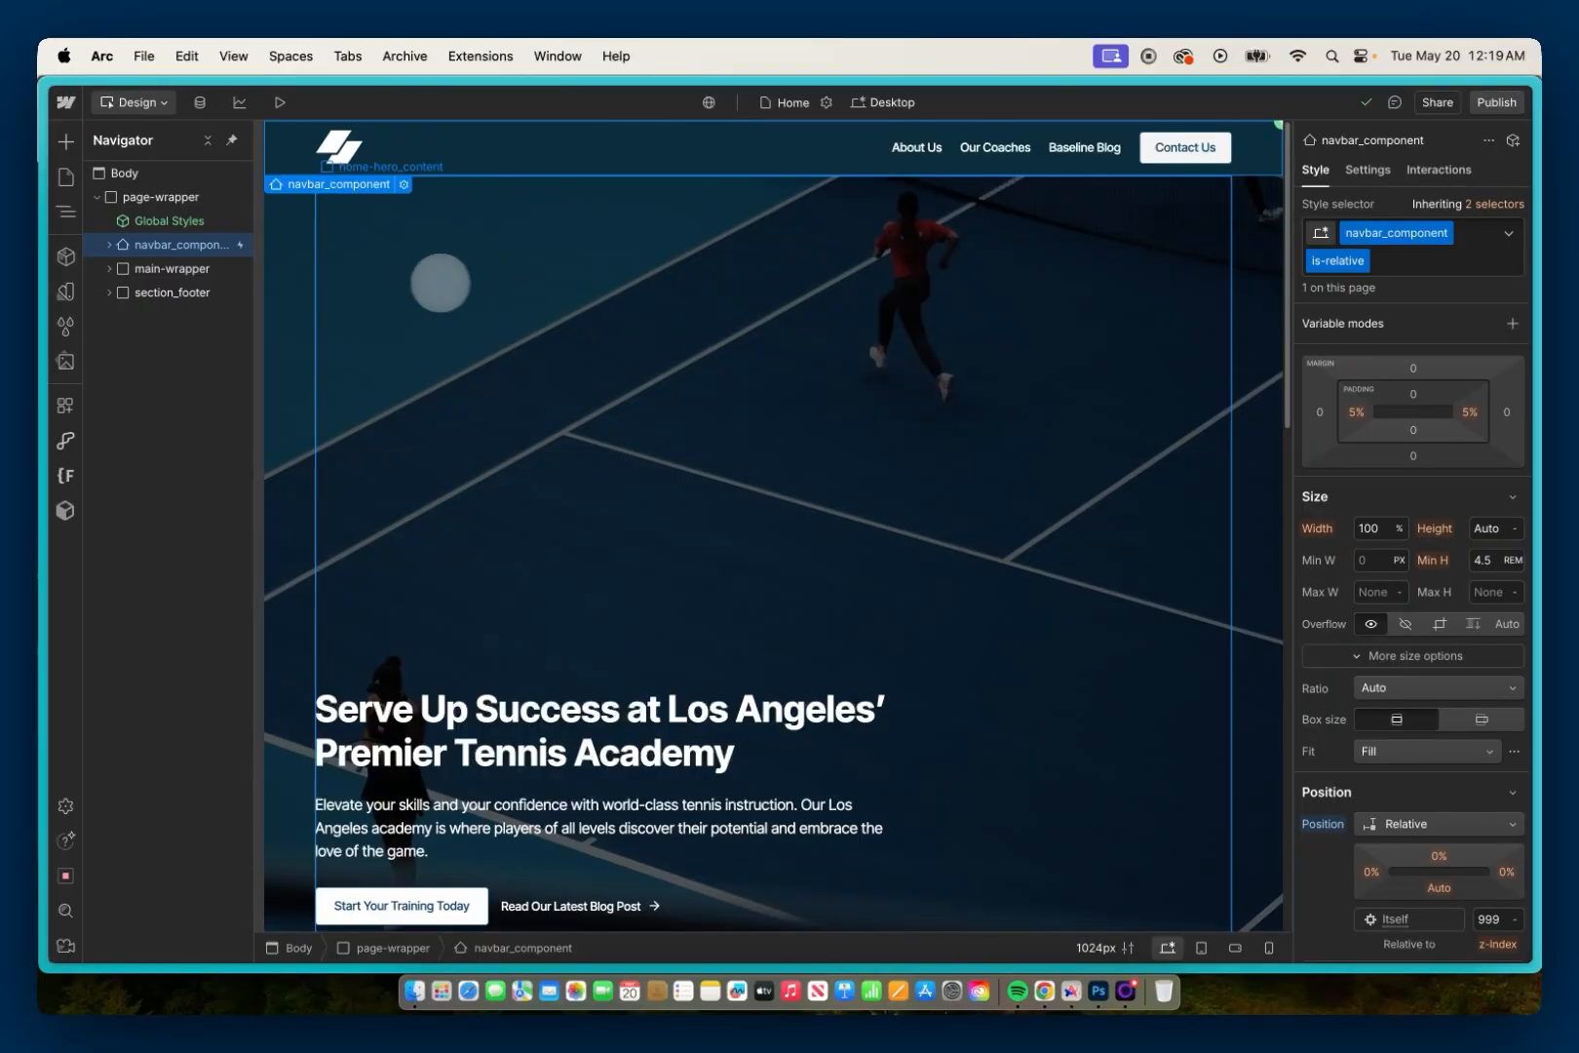
Step: Give the main-wrapper element the ID main-content for in-page linking
left_click(206, 269)
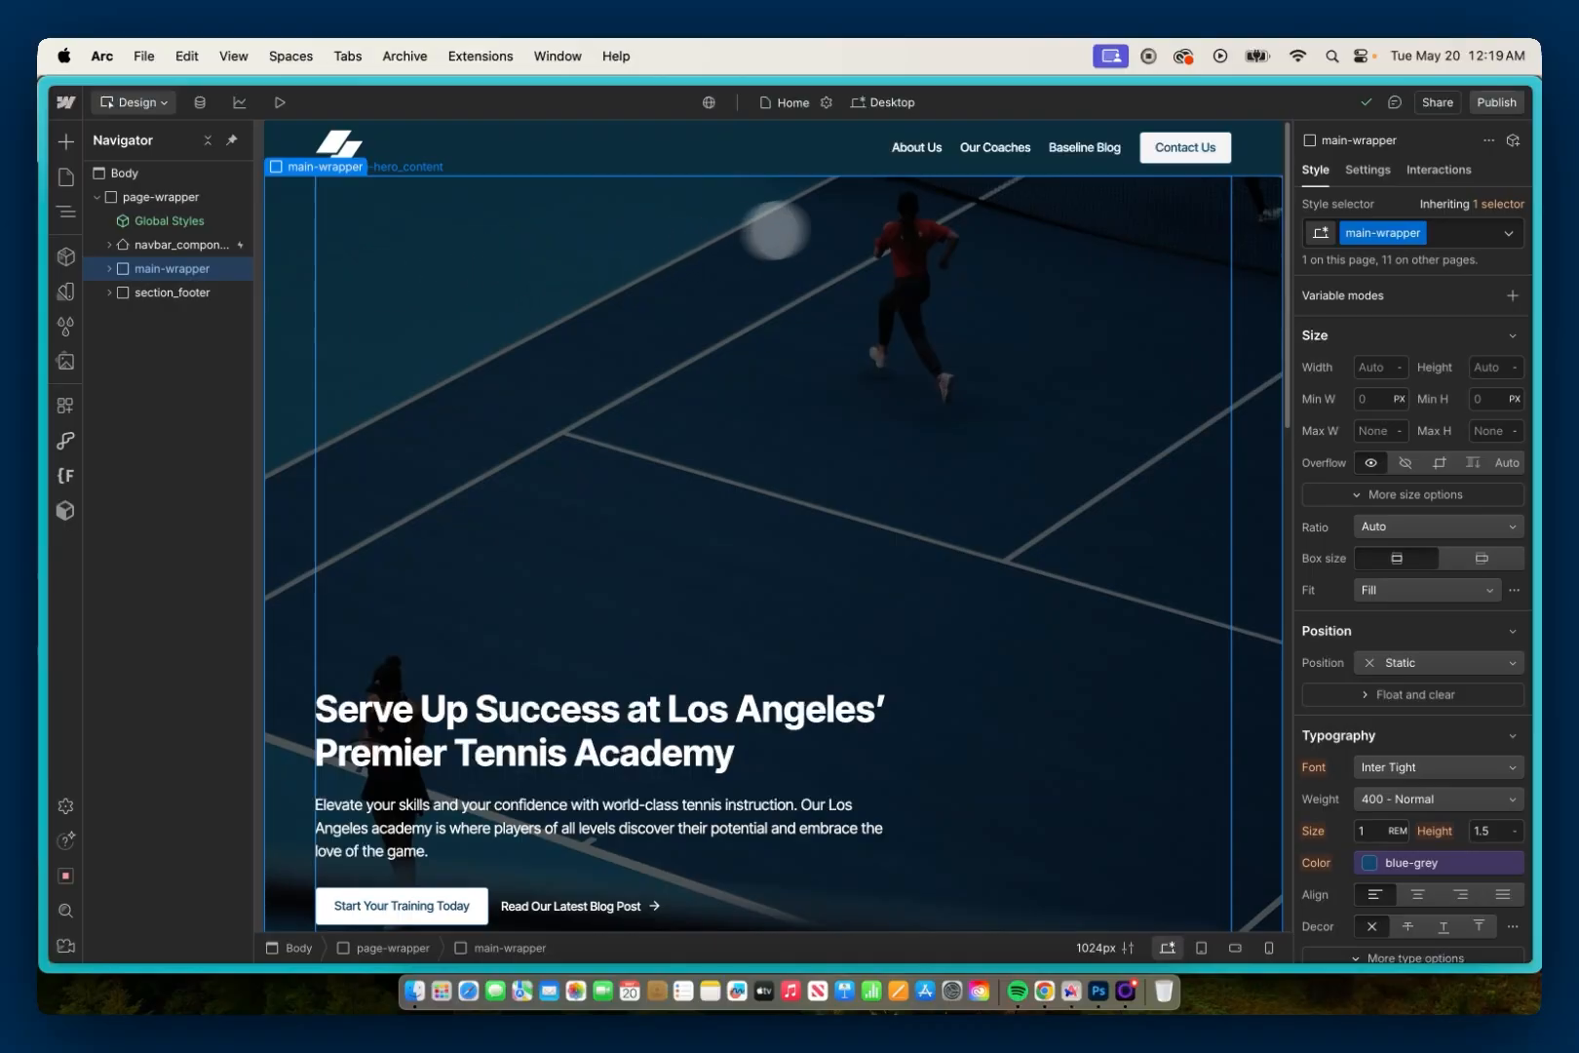
left_click(1369, 171)
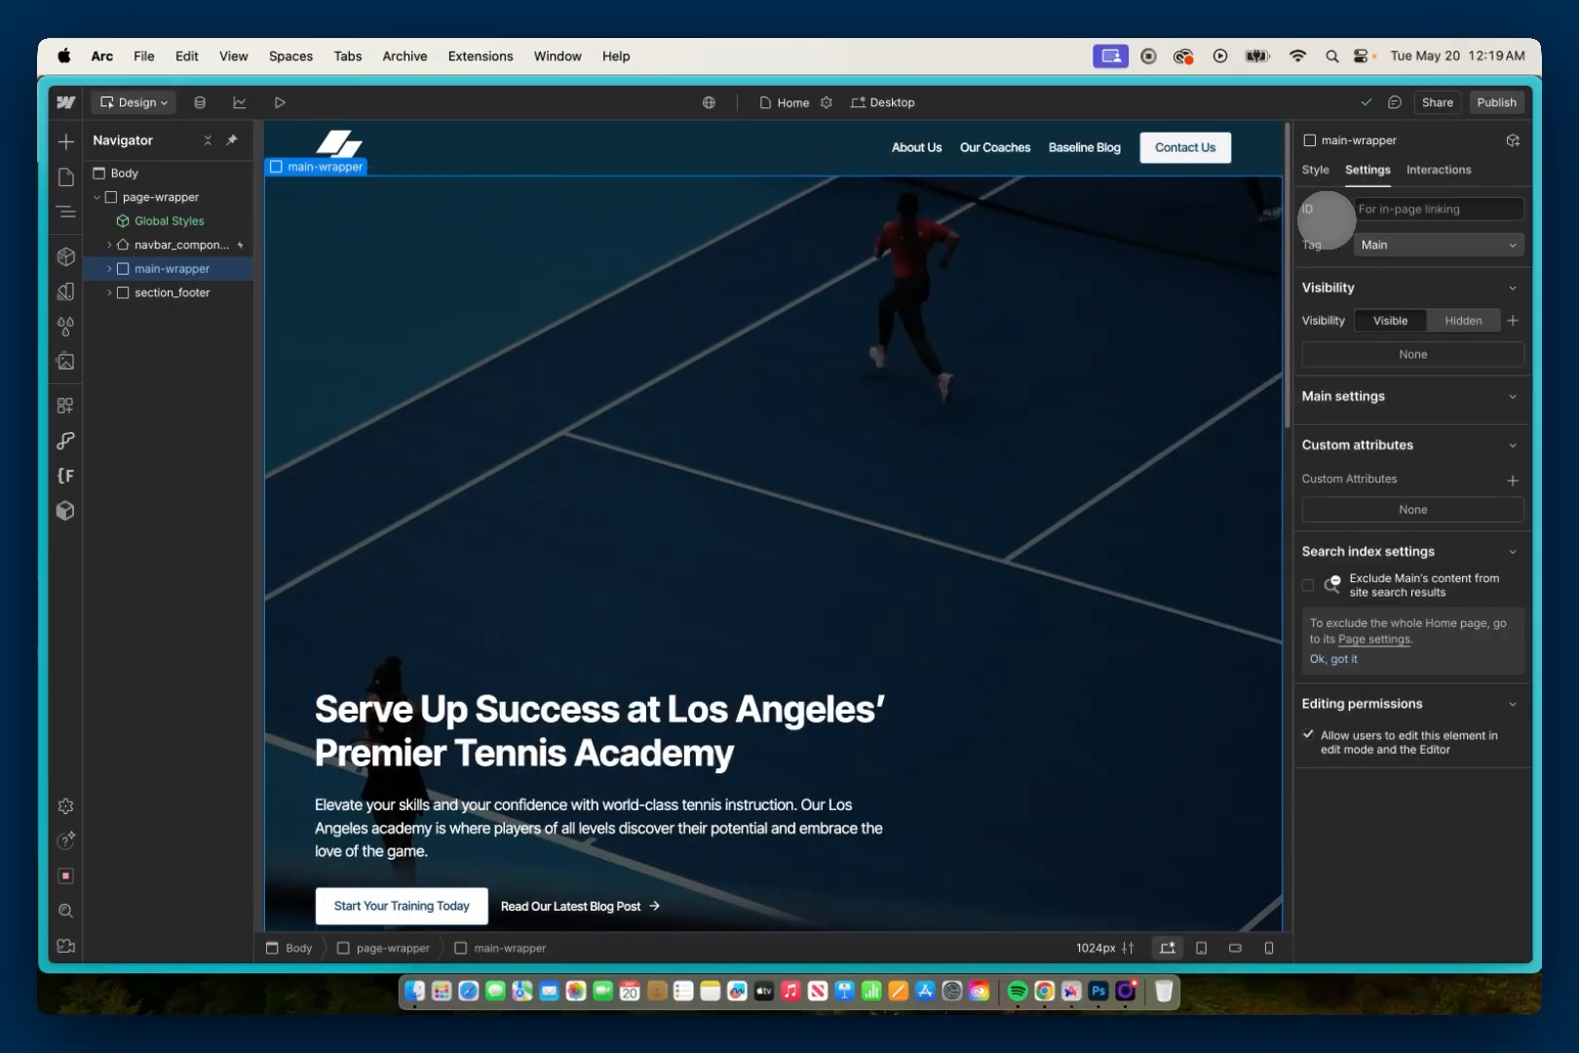
left_click(1381, 210)
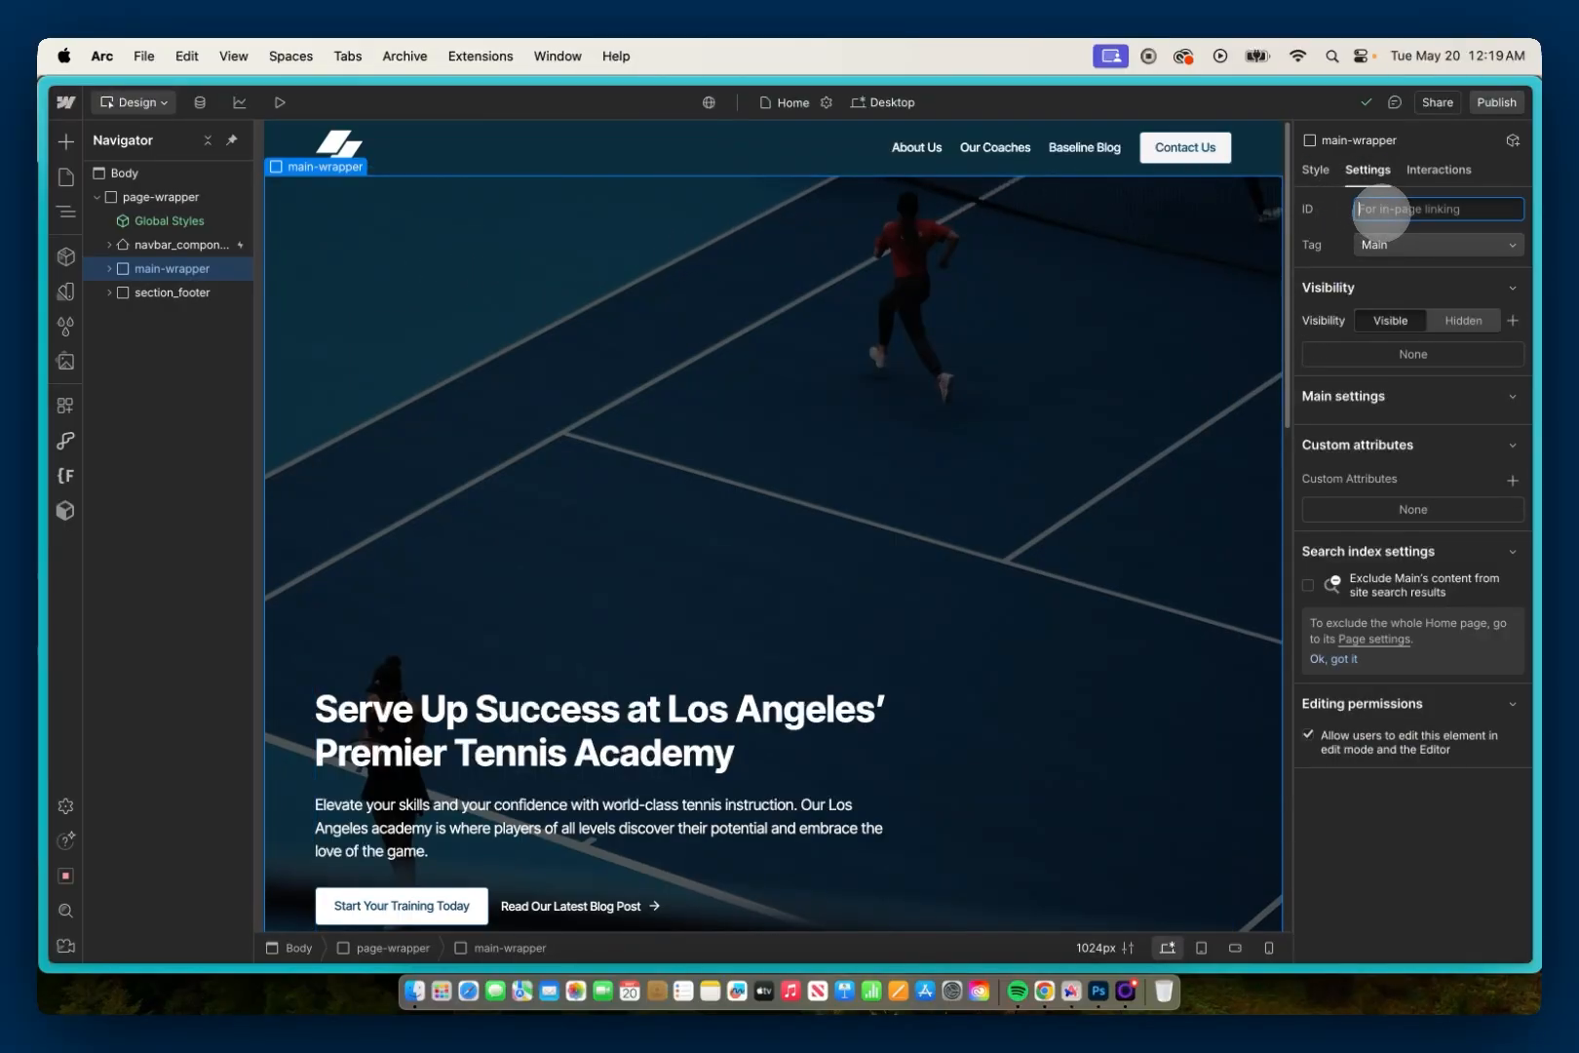
type("main-content")
key("Return")
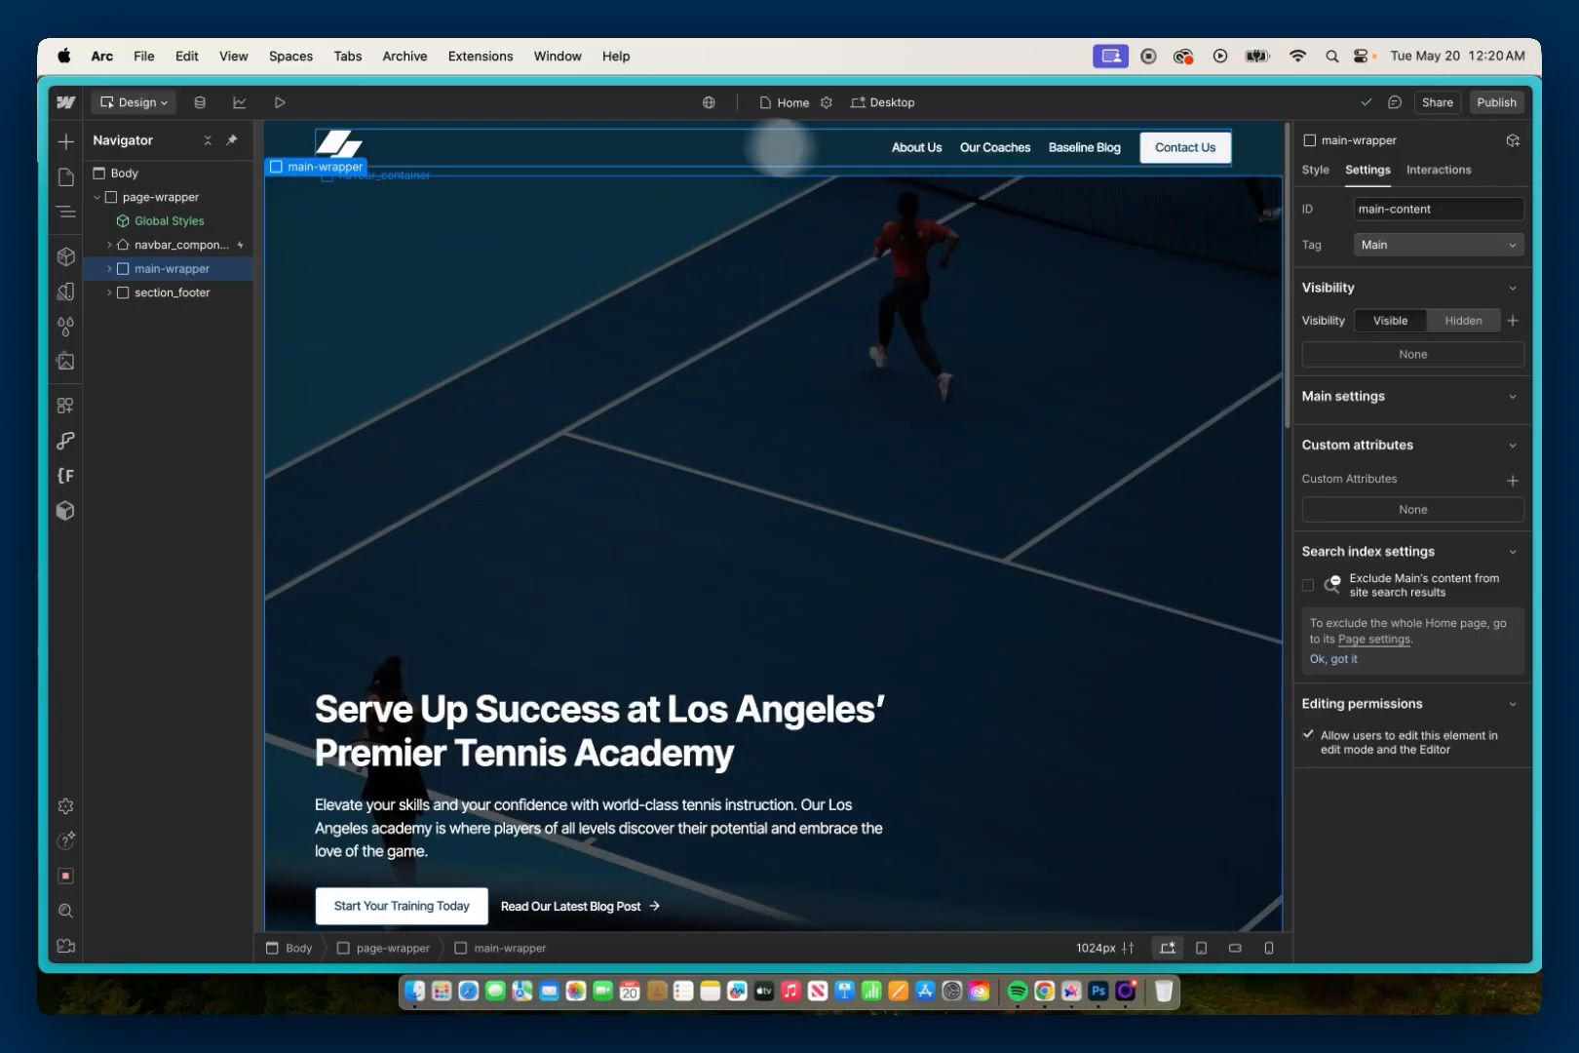
Step: Add a Link Block element to the Body
left_click(171, 170)
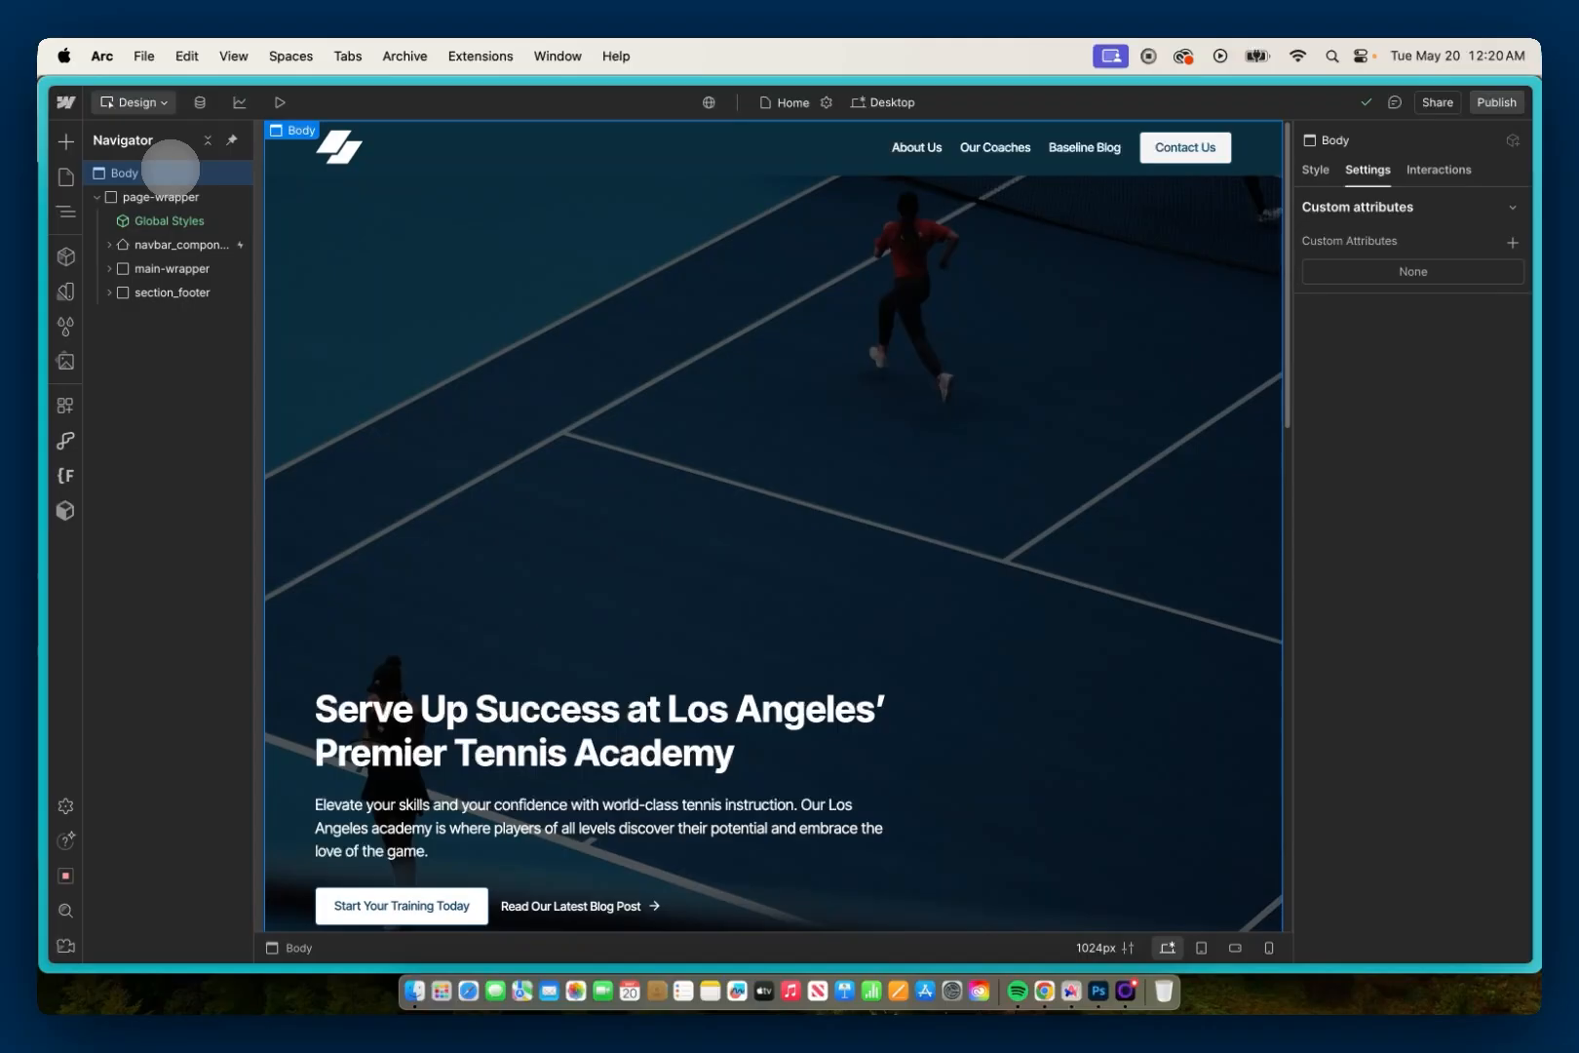
key("super+k")
type("link")
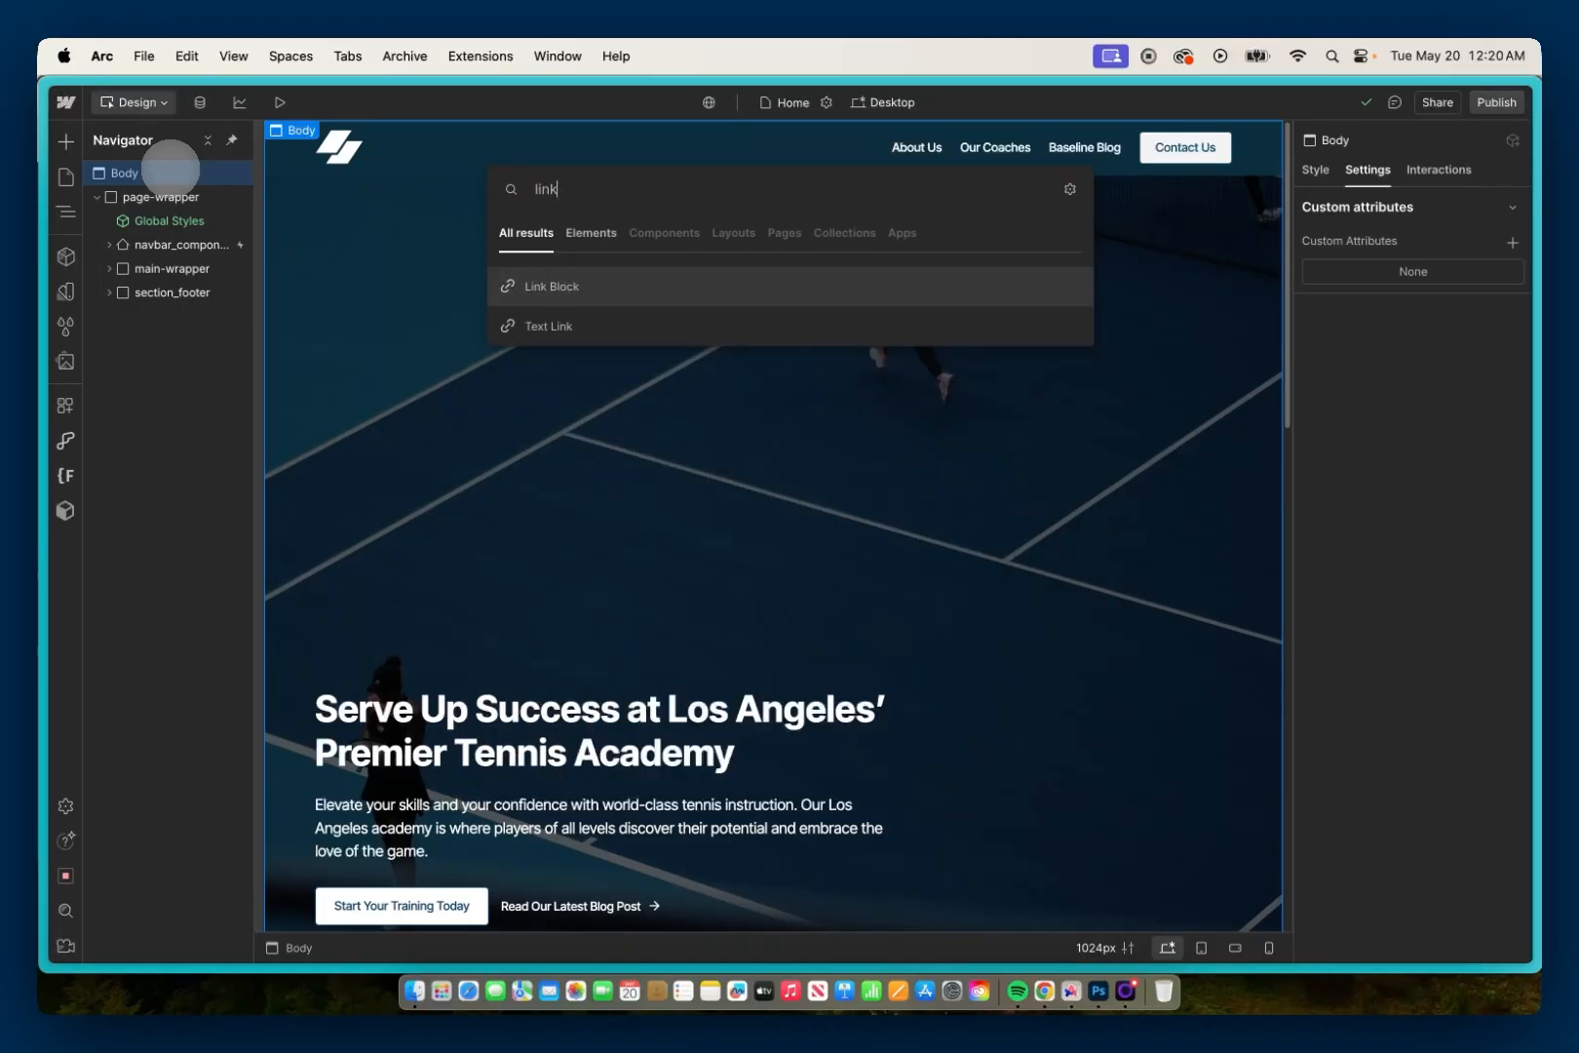
left_click(531, 287)
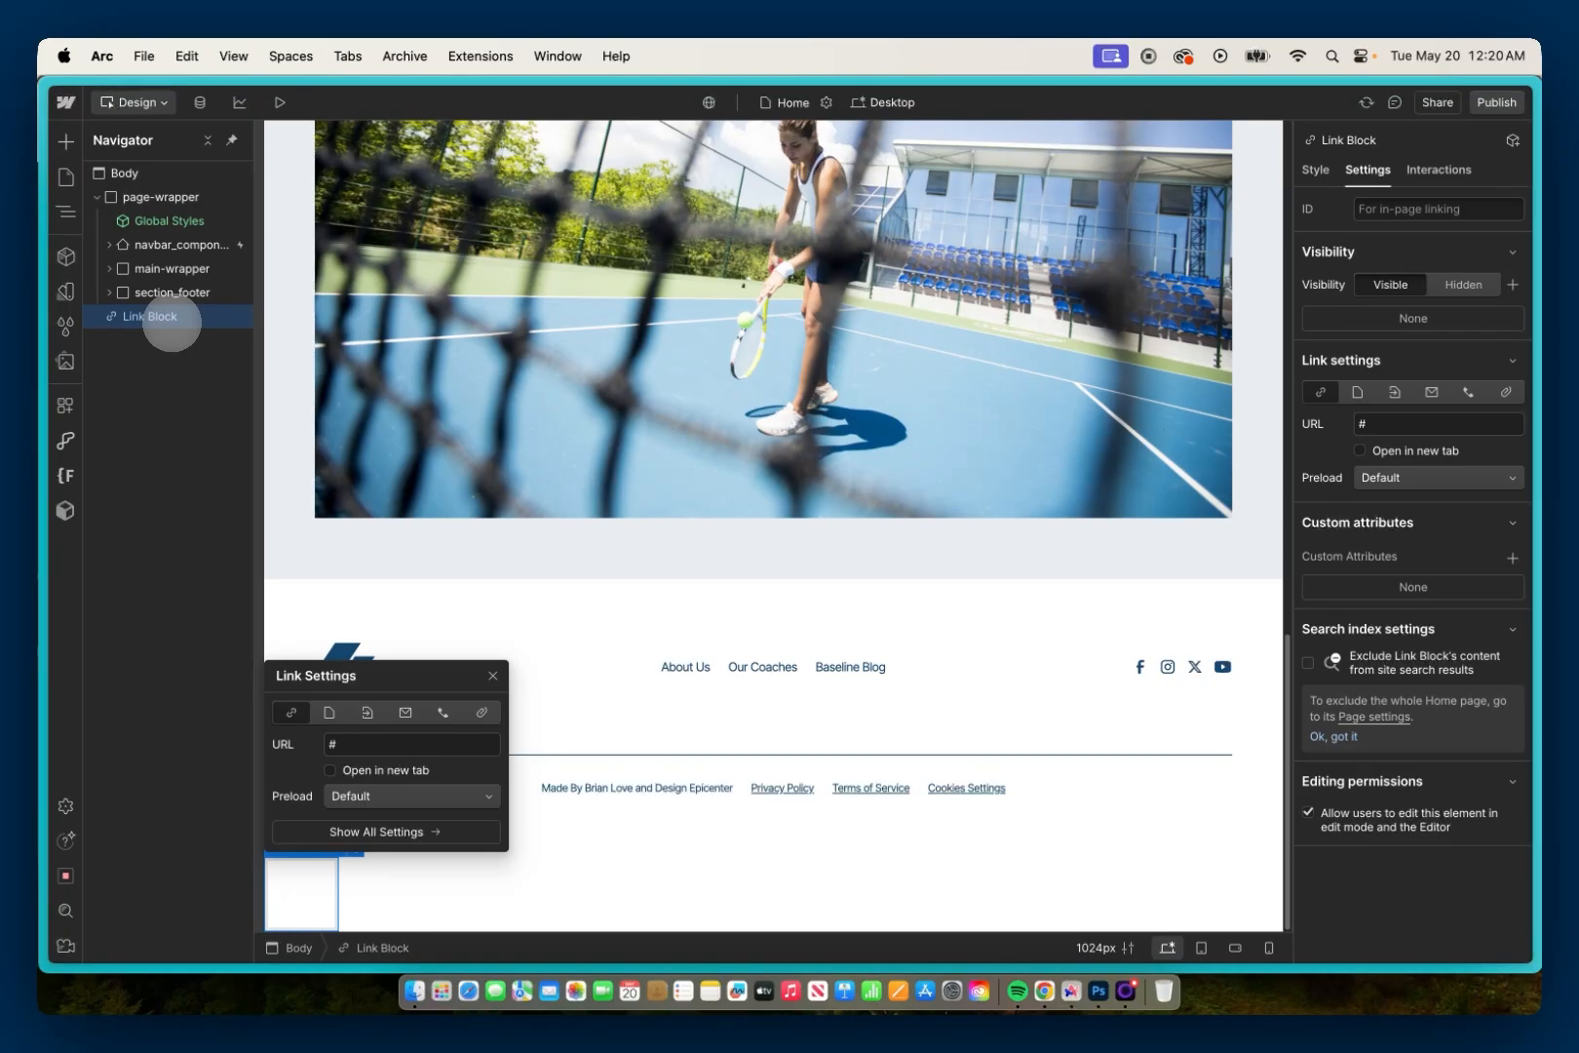
Step: Insert a Text Block inside the Link Block and move the Link Block into page-wrapper, directly above navbar_component
key("super+e")
type("te")
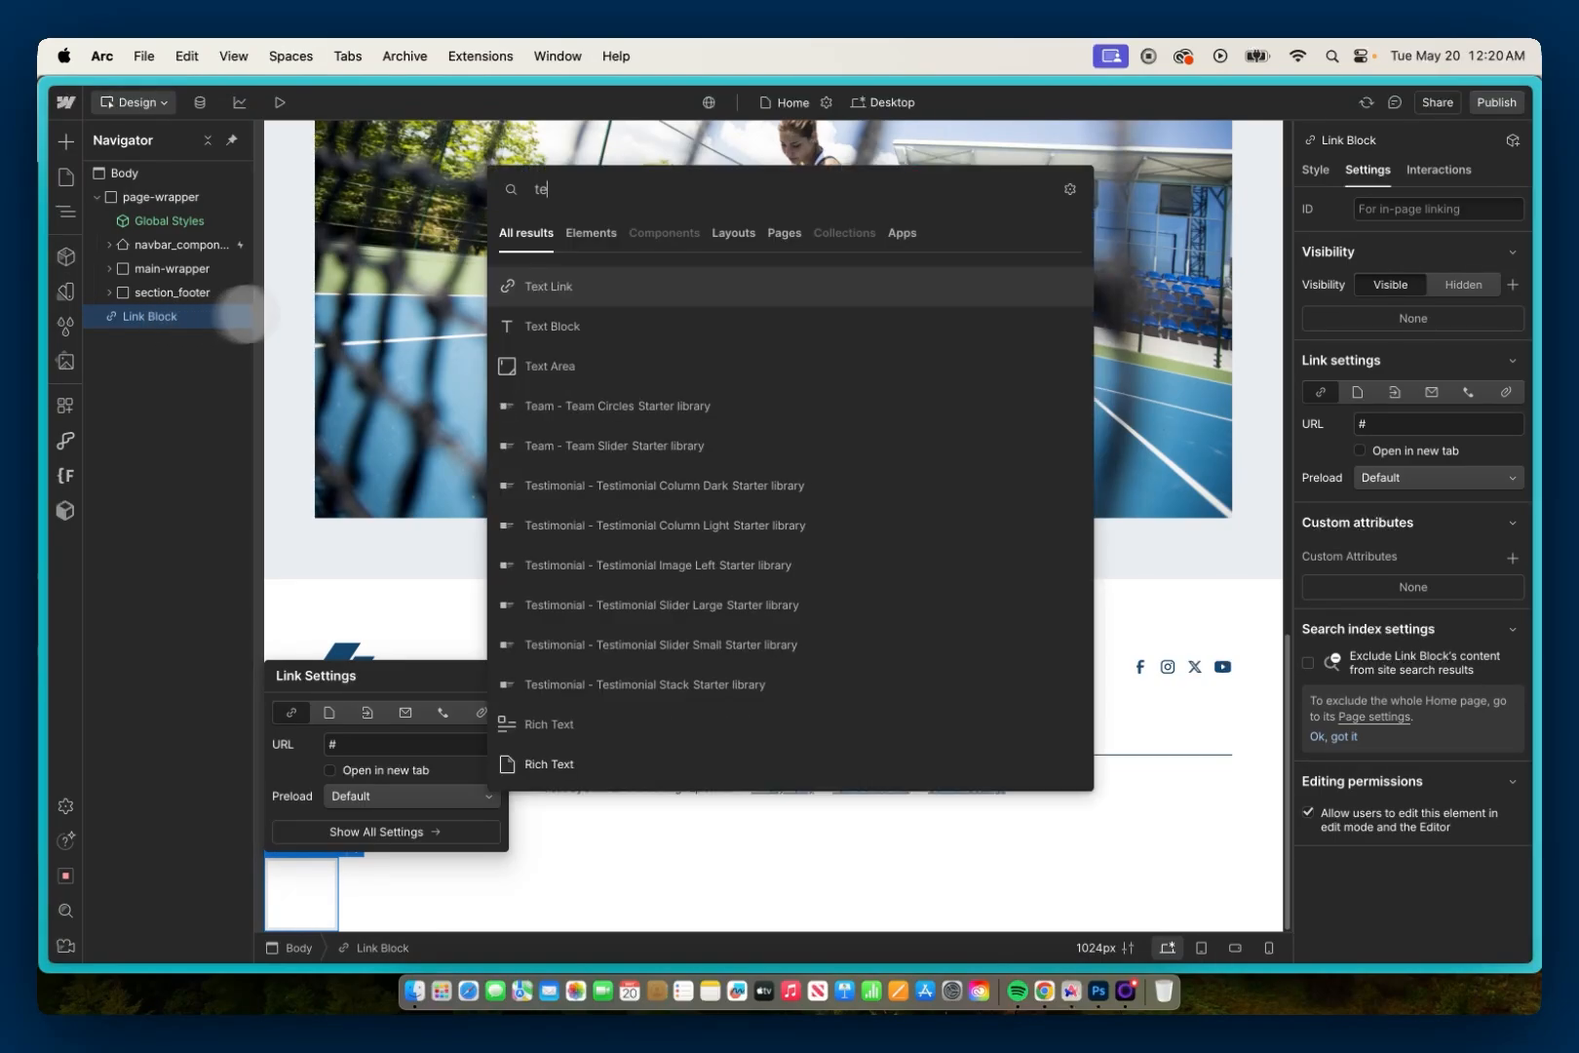
left_click(535, 326)
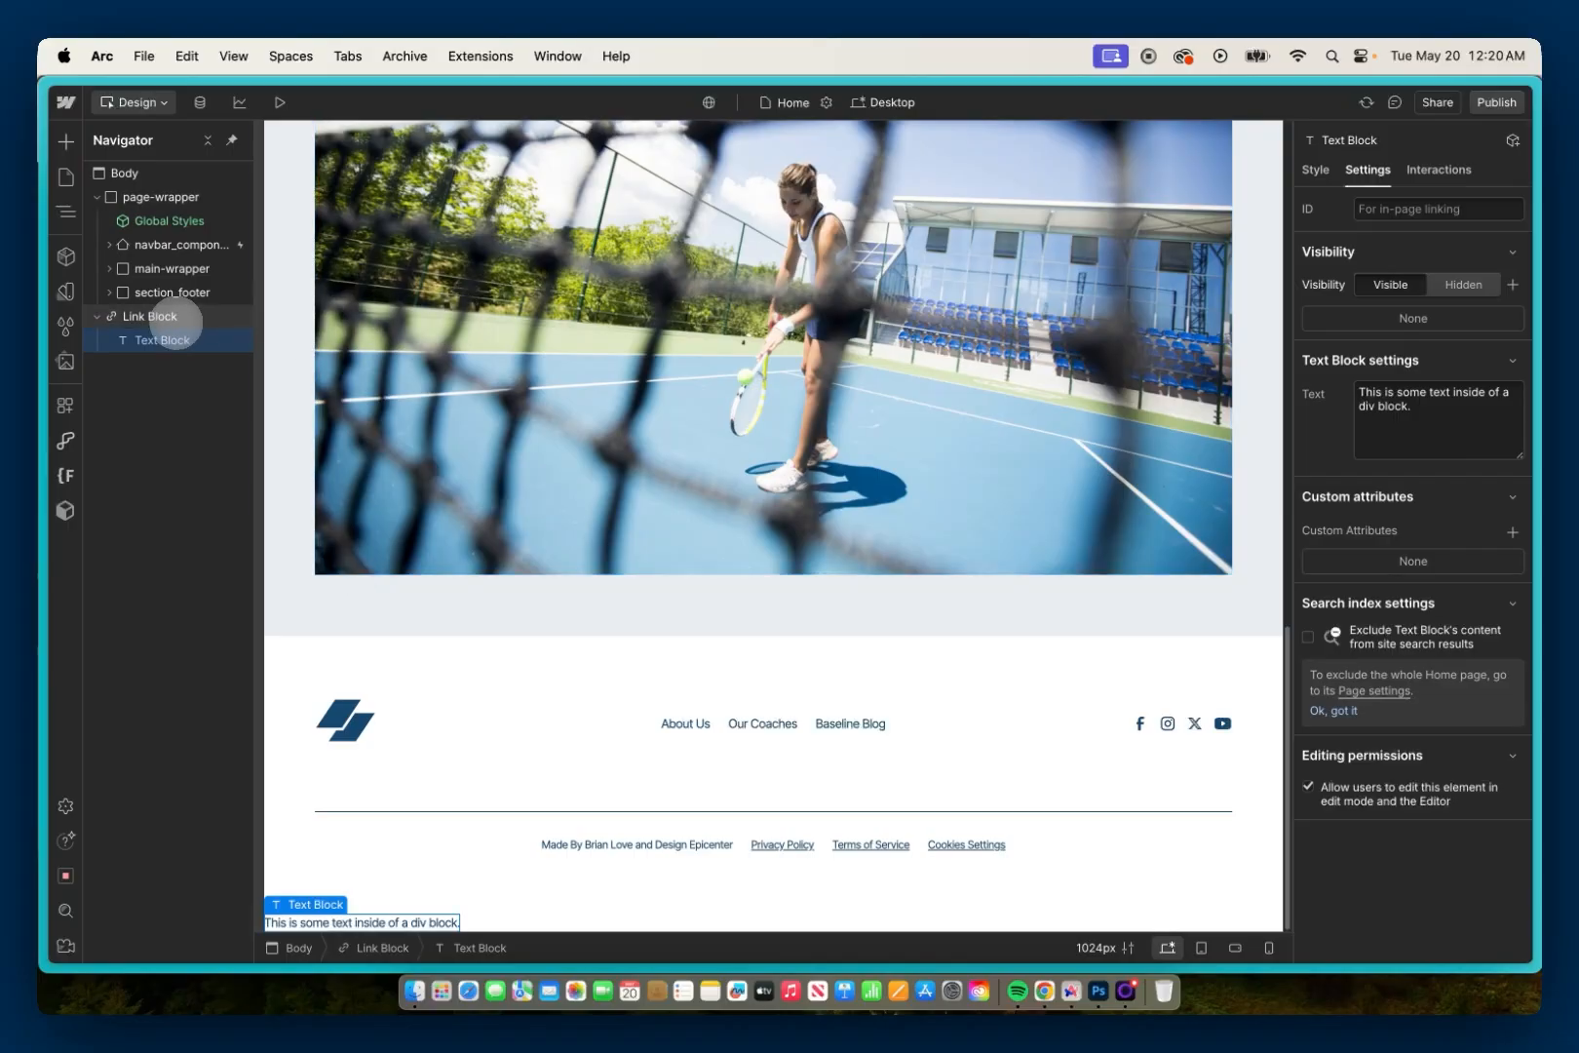
left_click(164, 317)
left_click_drag(164, 317, 149, 244)
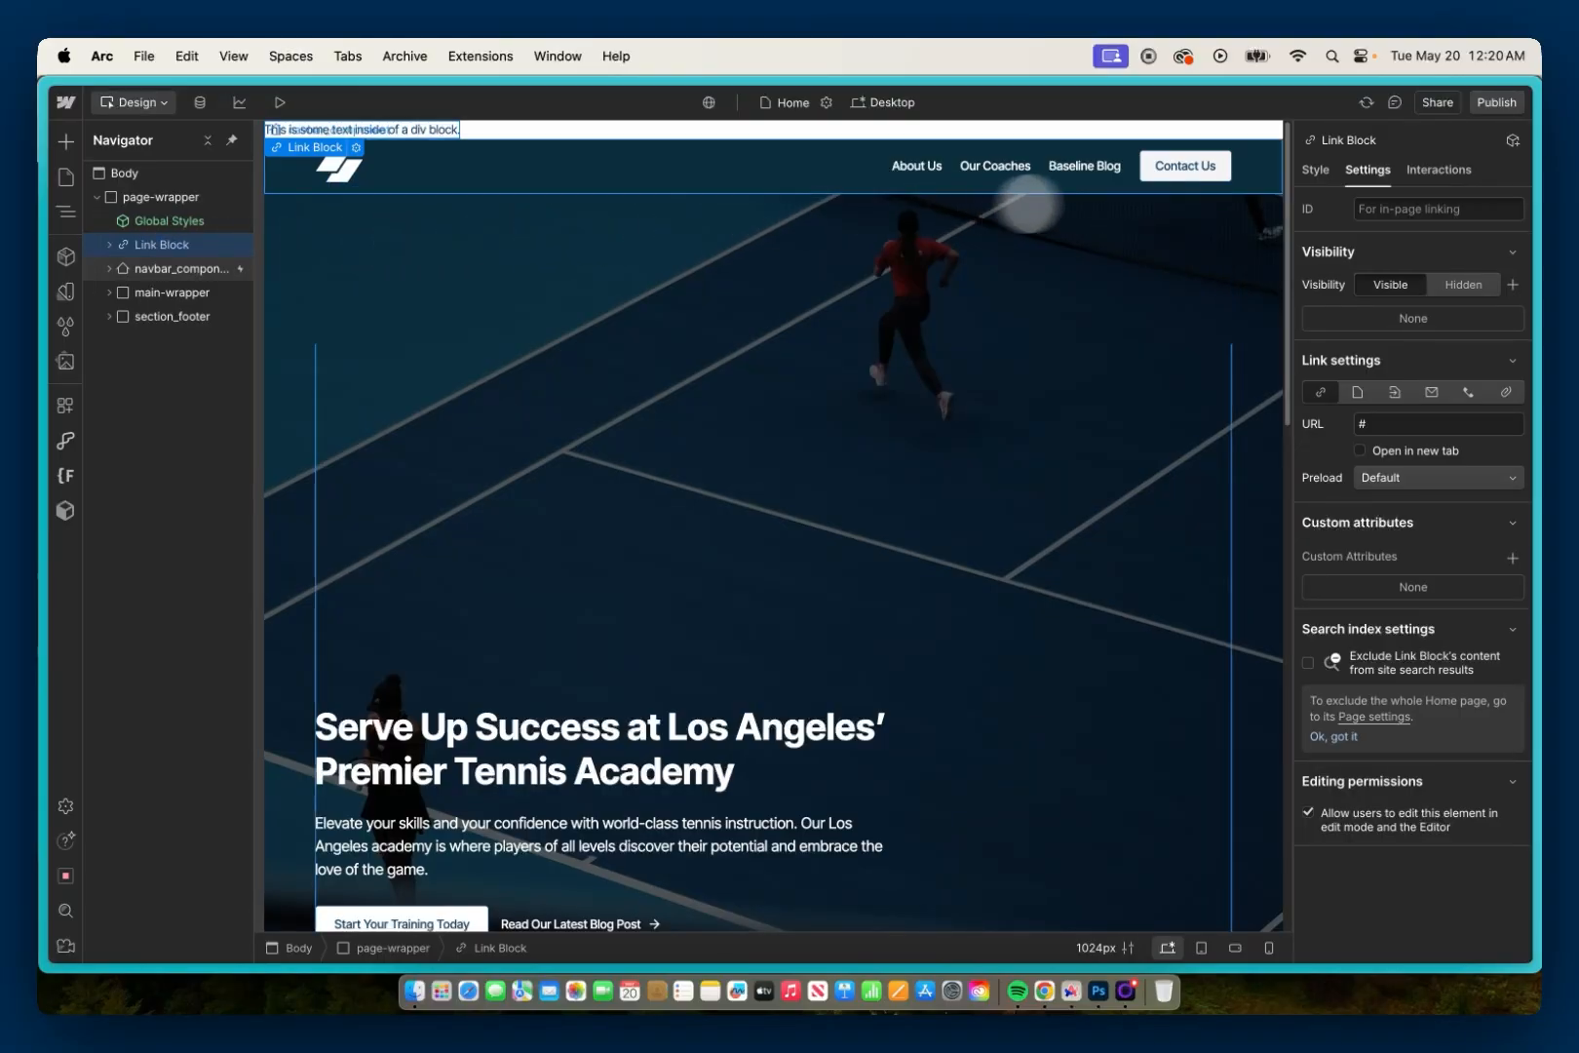
Step: Apply the existing button class and the is-secondary combo class to the Link Block
left_click(1315, 170)
left_click(1389, 230)
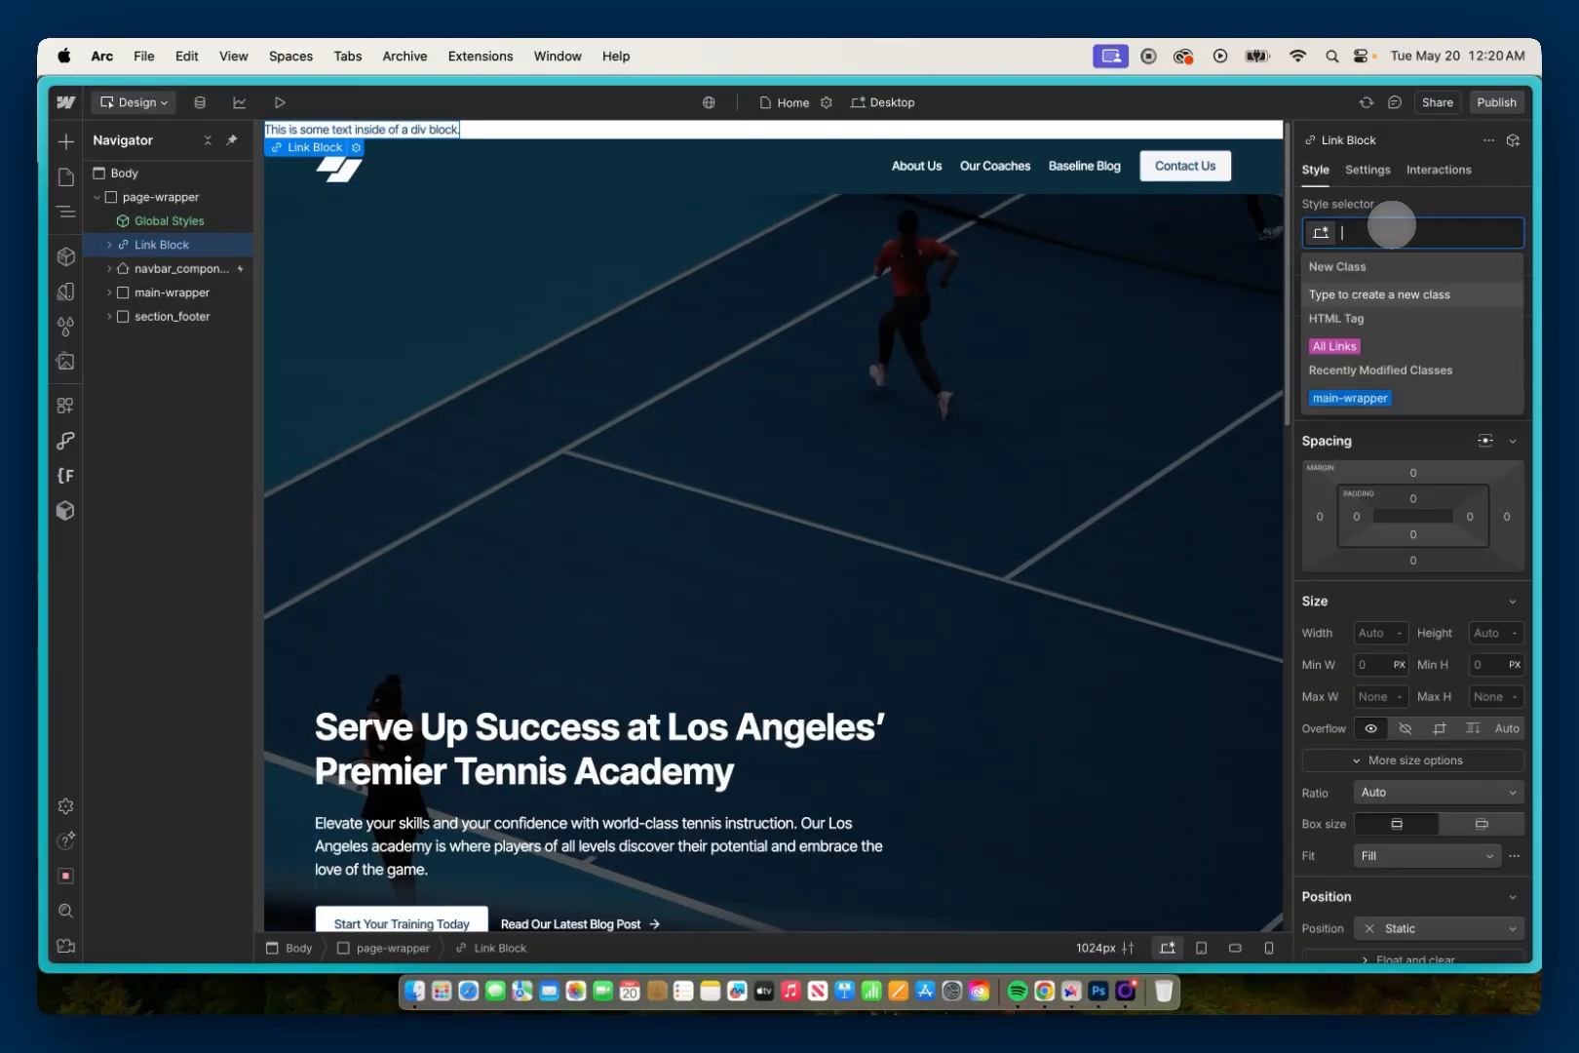
type("butt")
left_click(1365, 343)
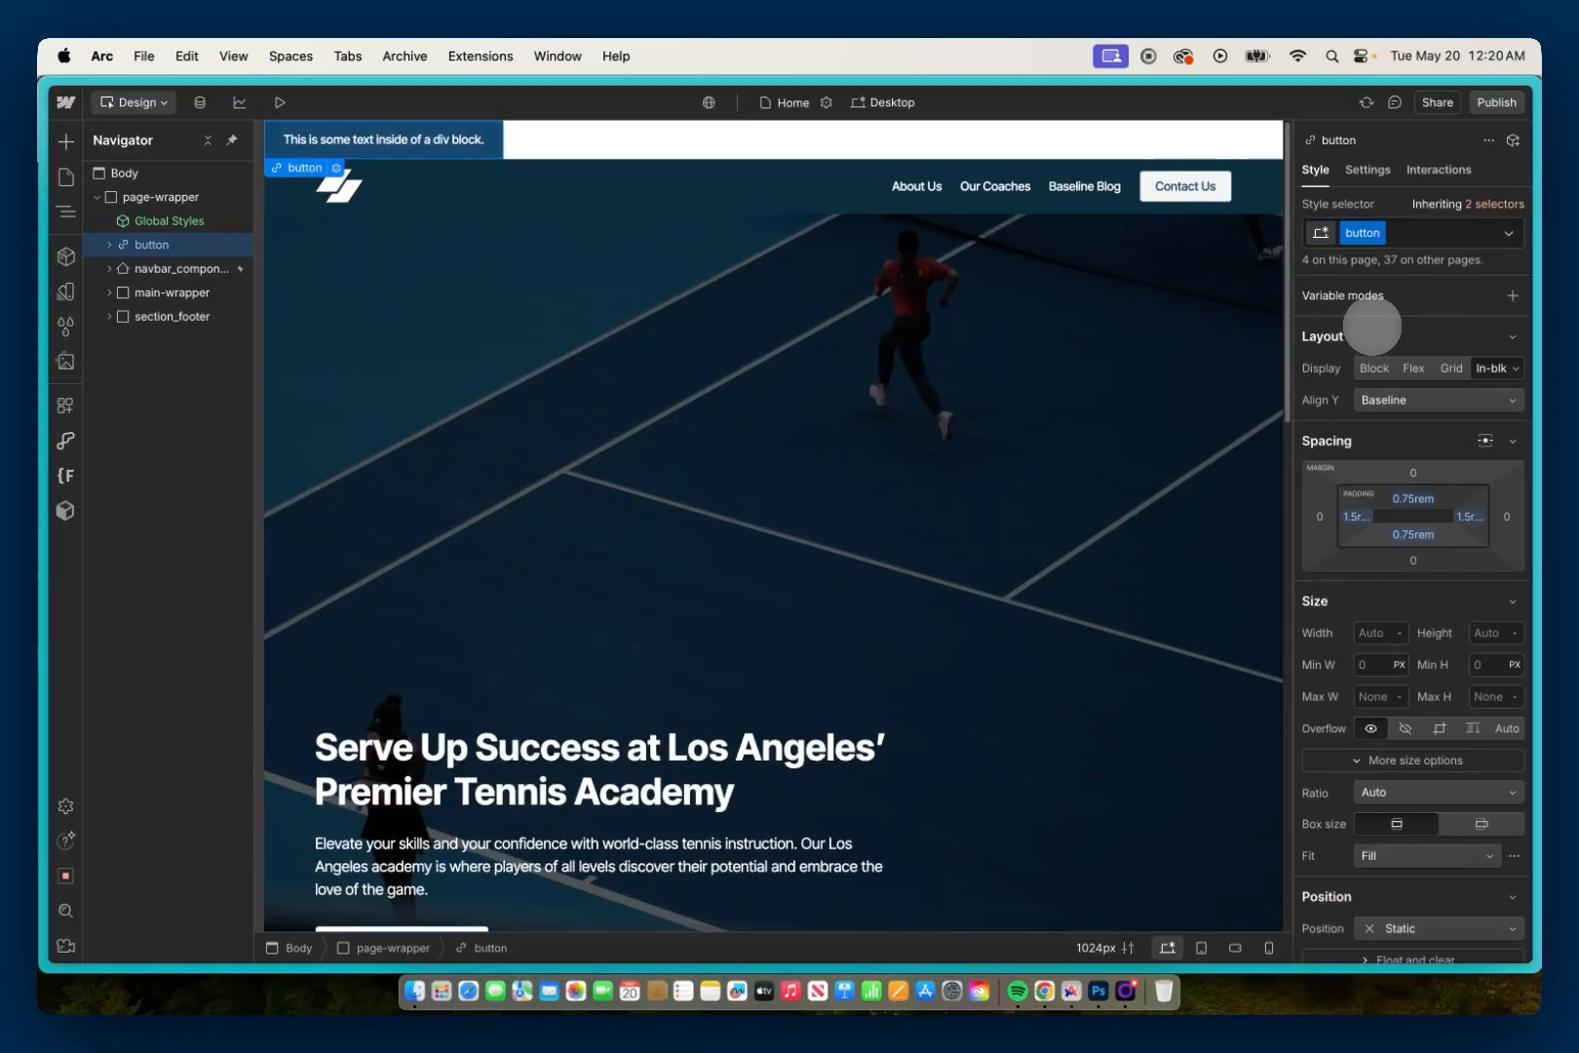
left_click(1411, 230)
left_click(1347, 442)
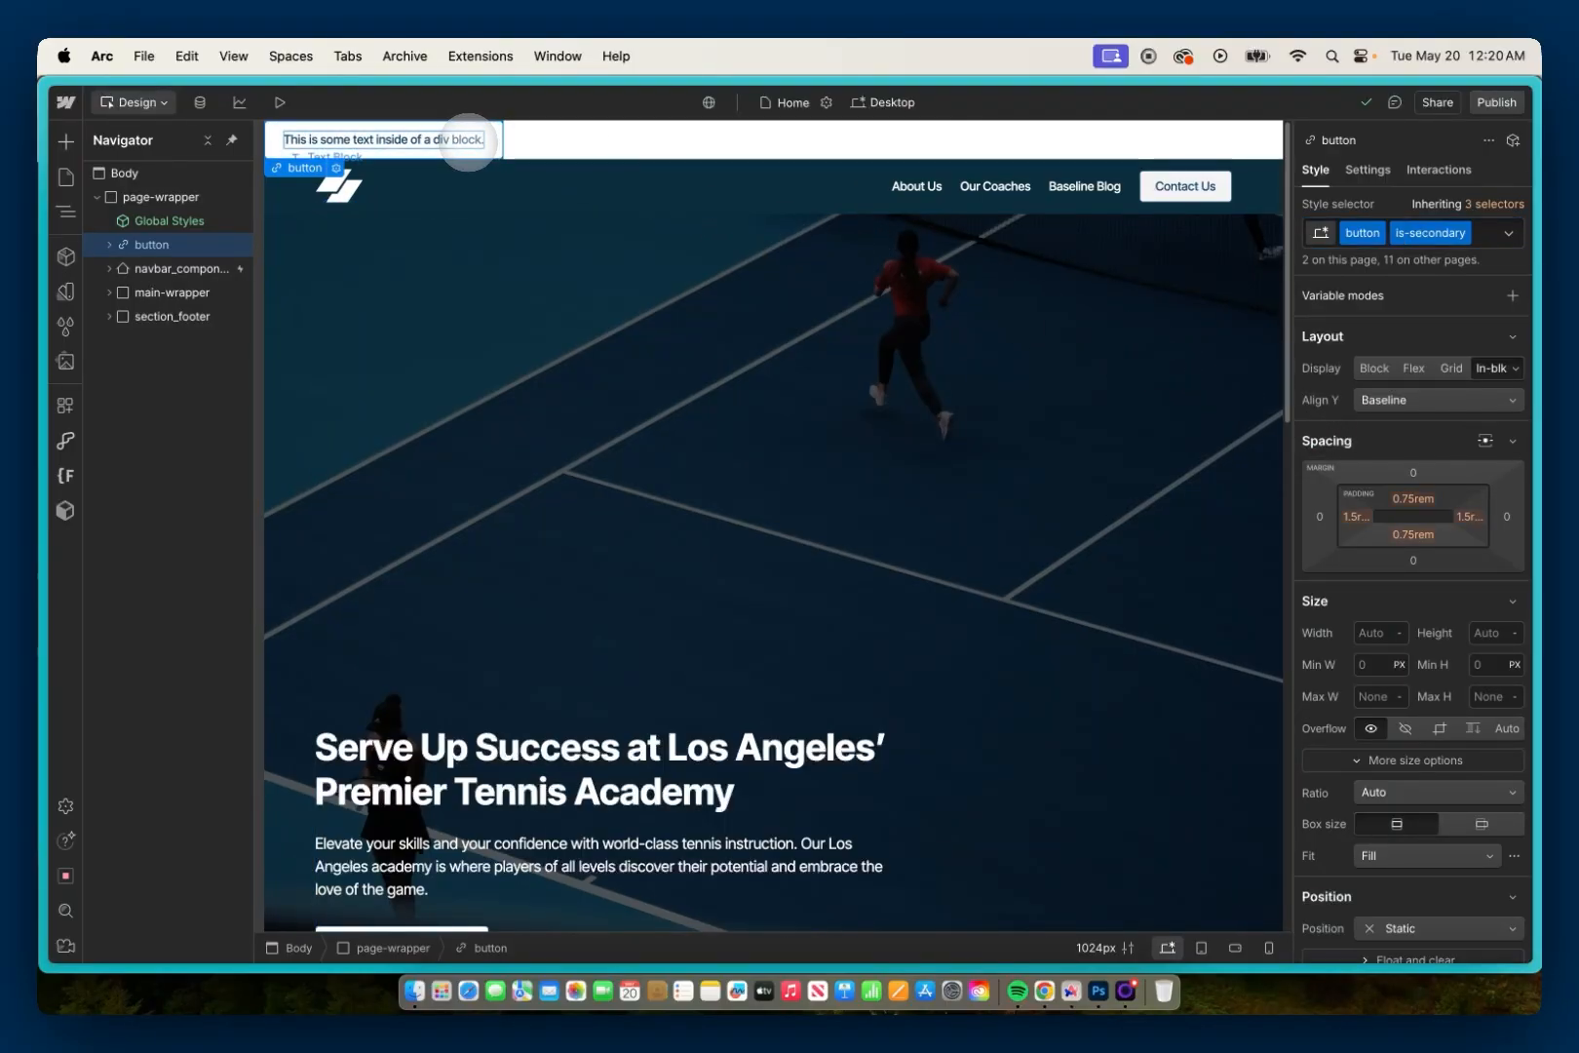
Step: Replace the placeholder text inside the new button link with "Skip To Main Content"
left_click(468, 140)
double_click(468, 140)
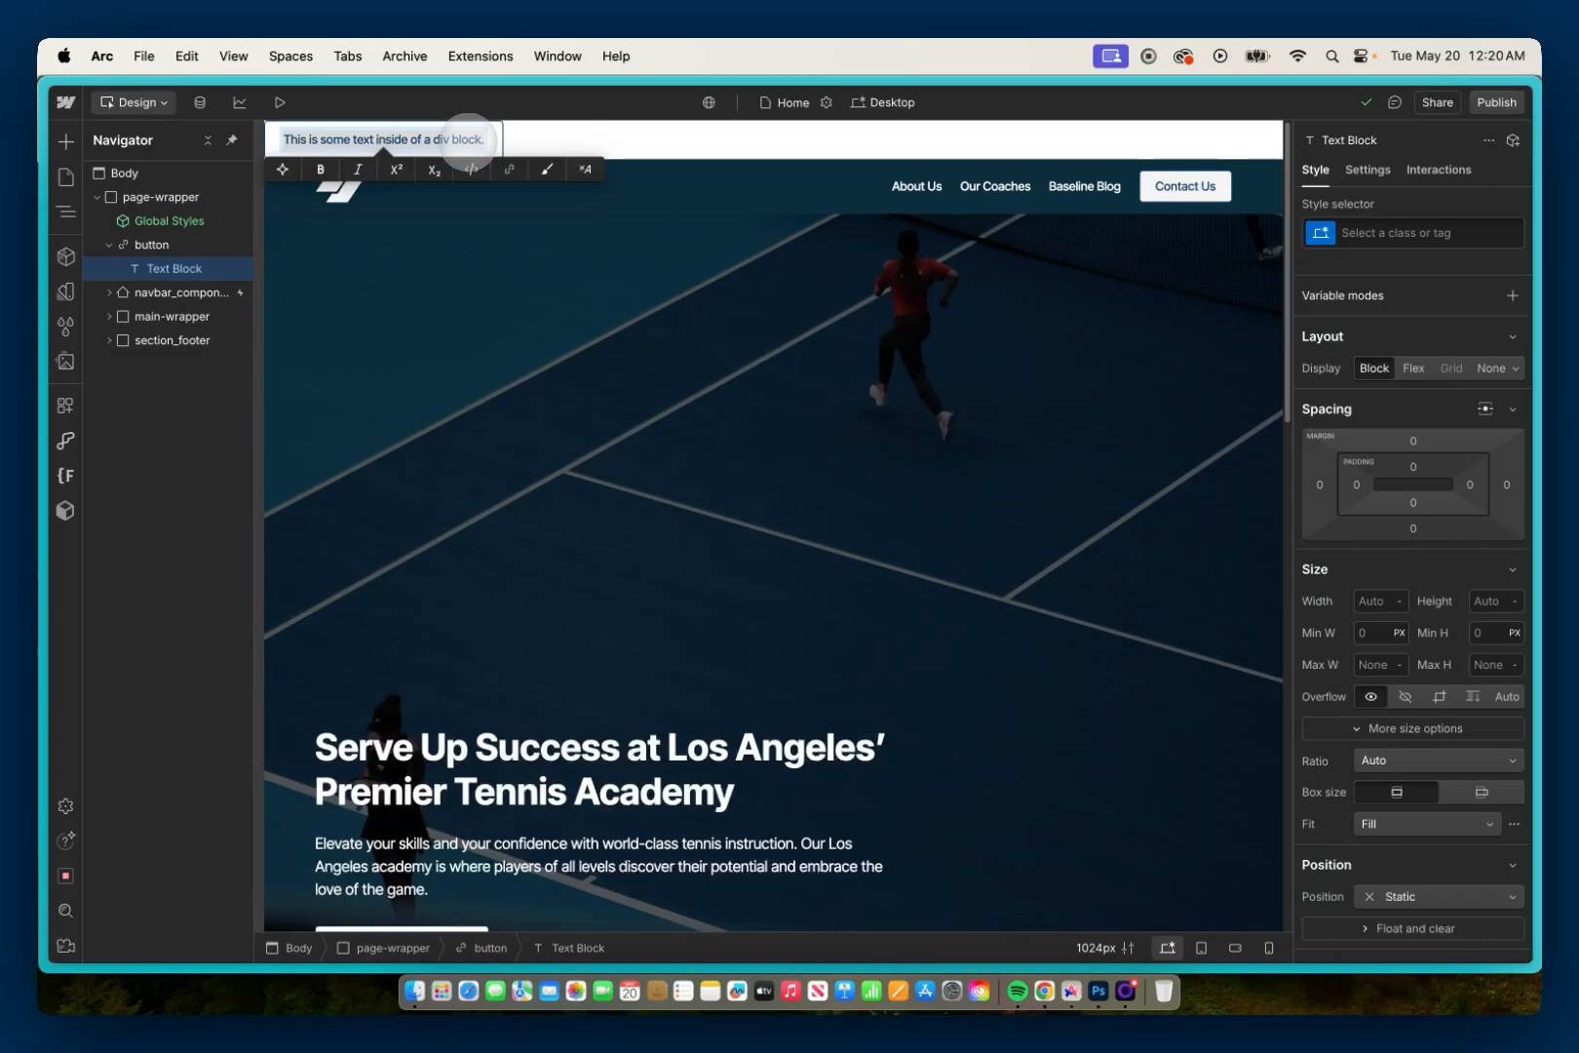
type("Skip T")
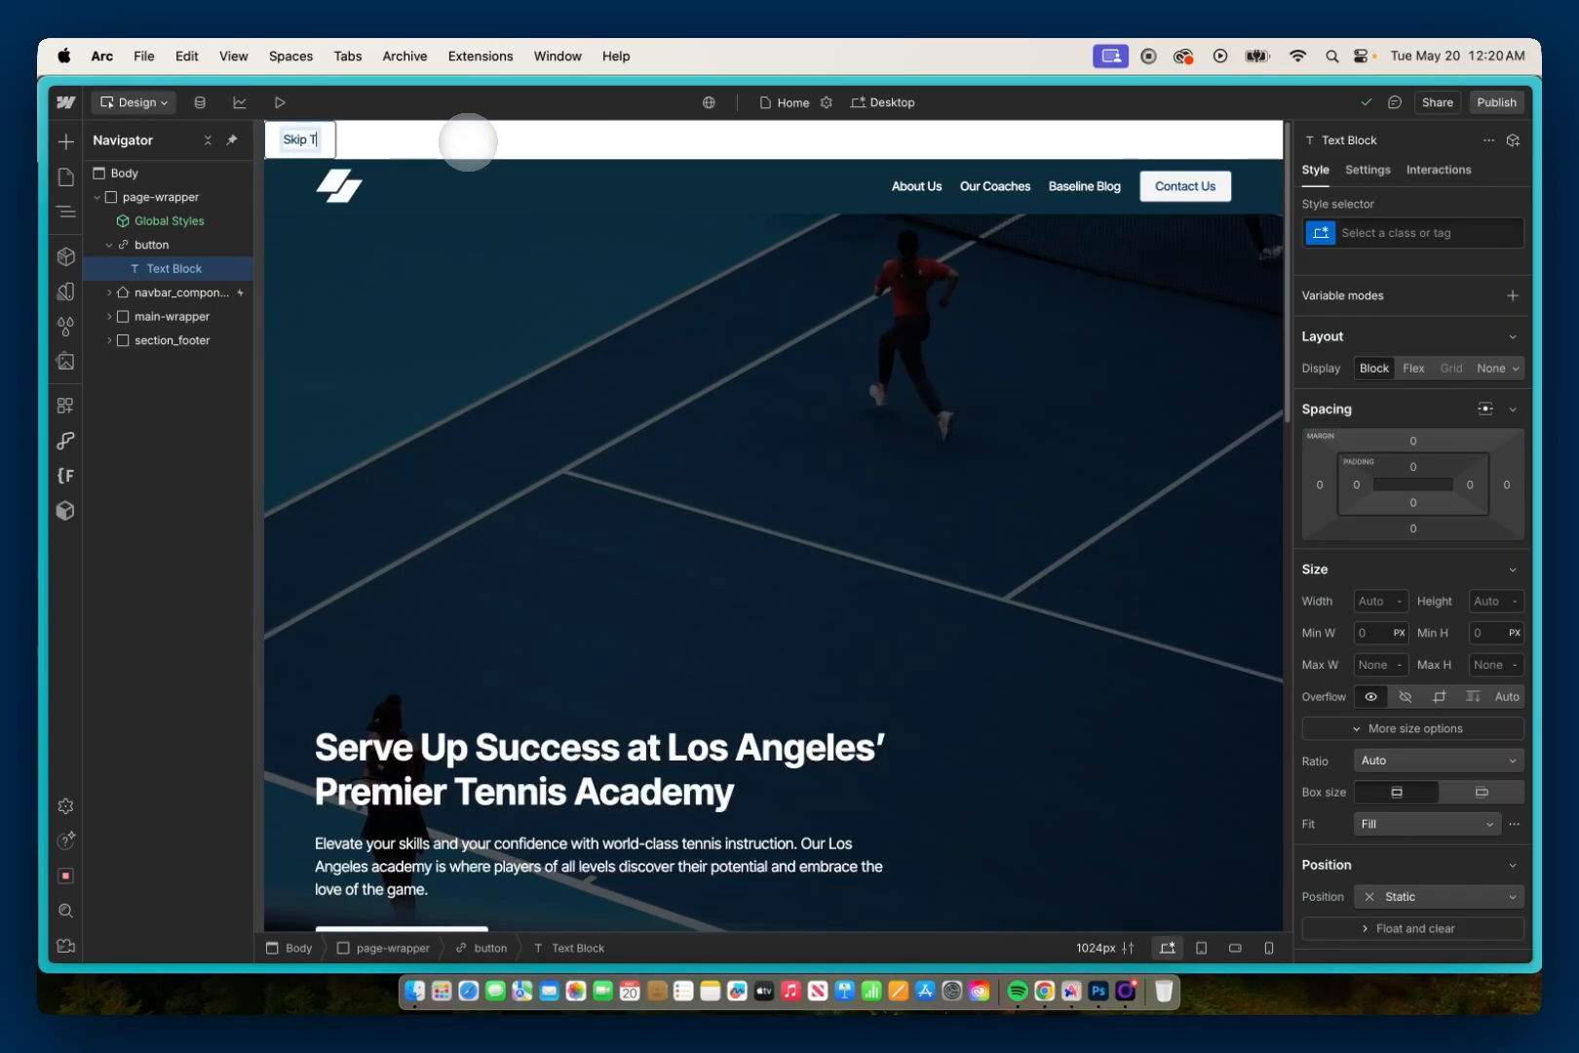
type("o Main Content")
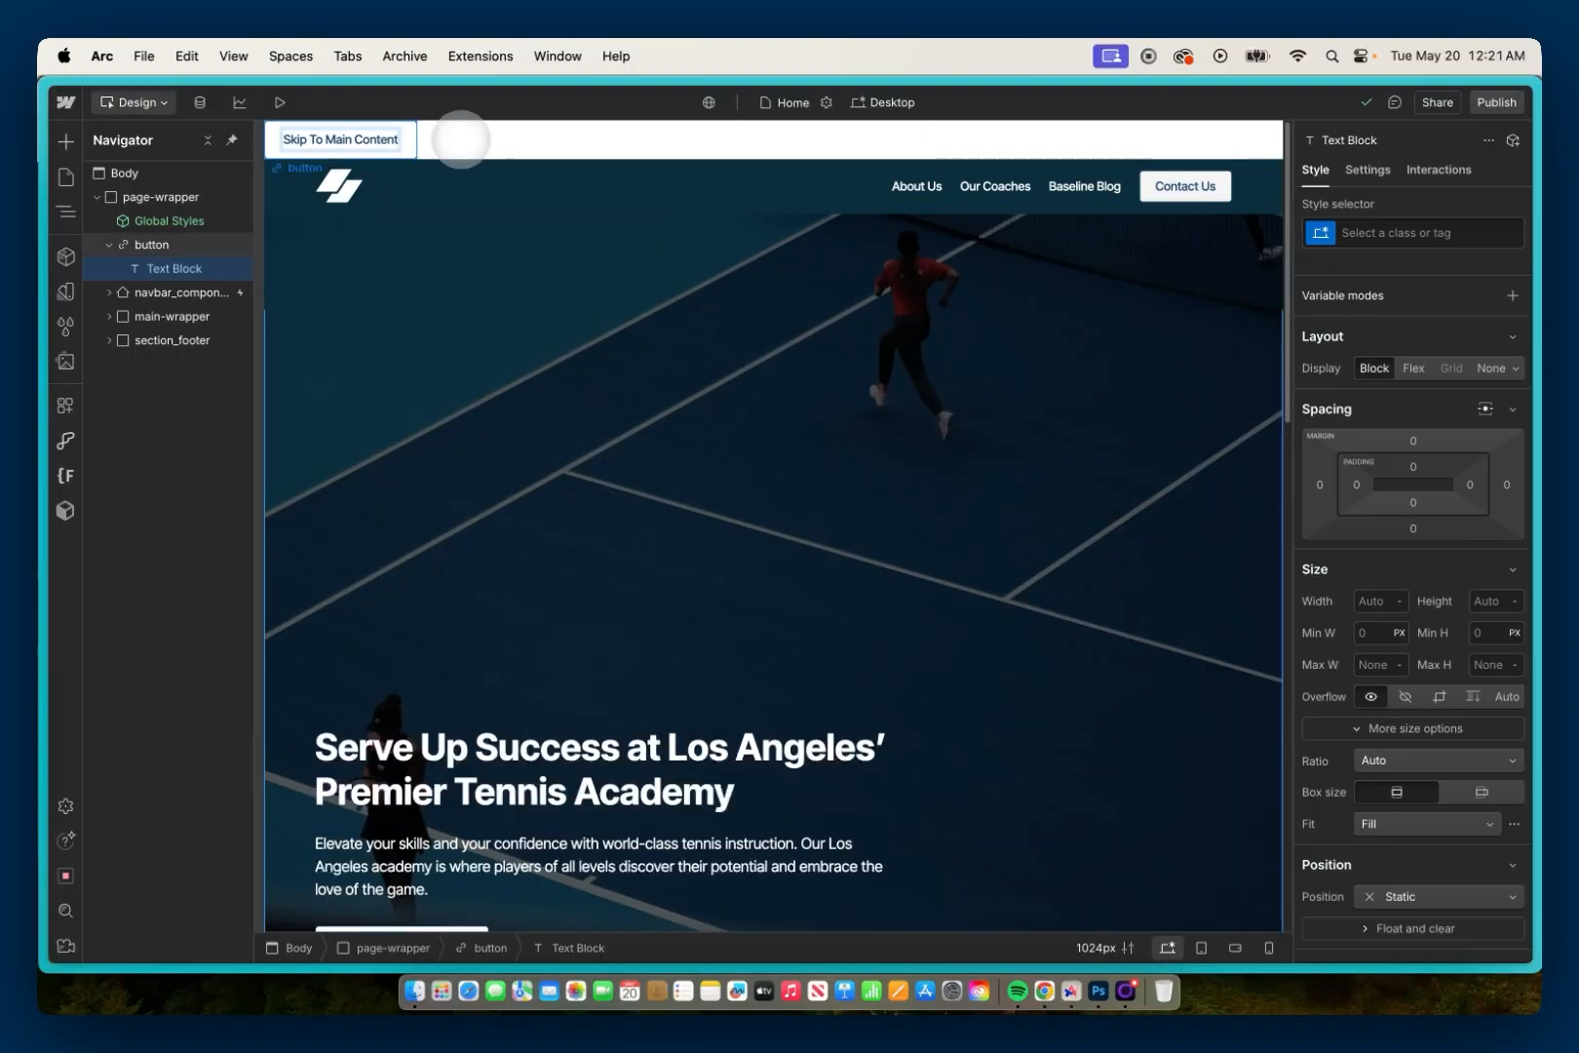
key("Escape")
Step: Create the combo class is-skip-to-main on the skip link's button element
left_click(206, 242)
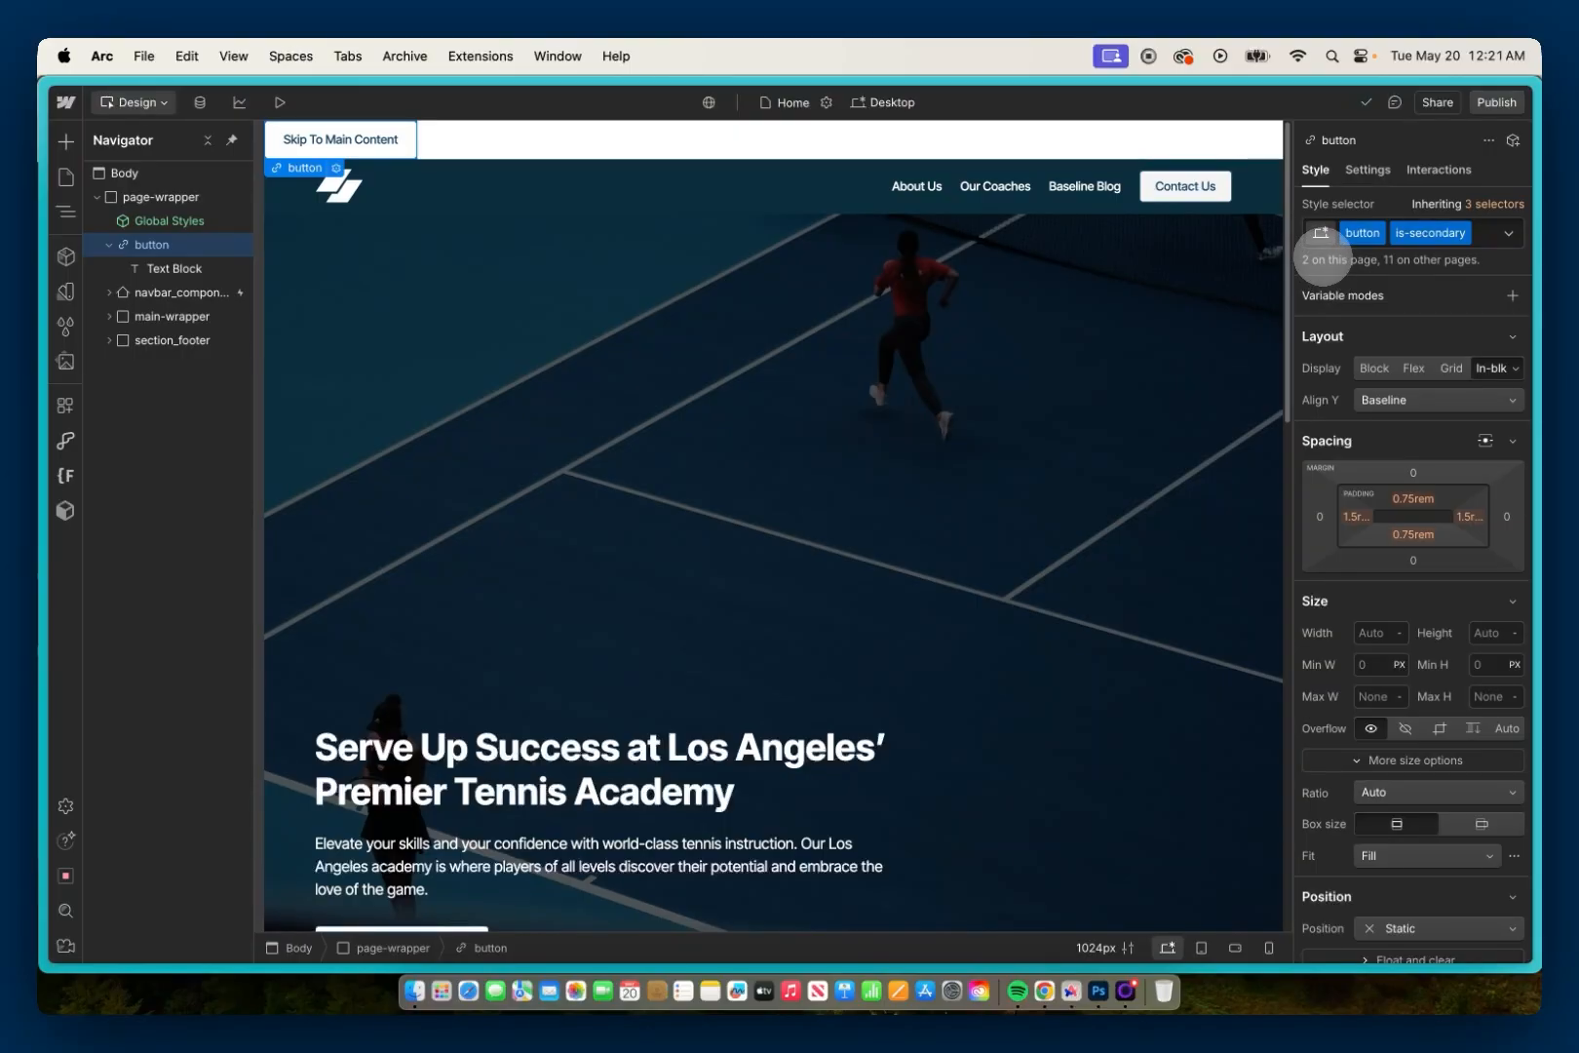
left_click(1320, 233)
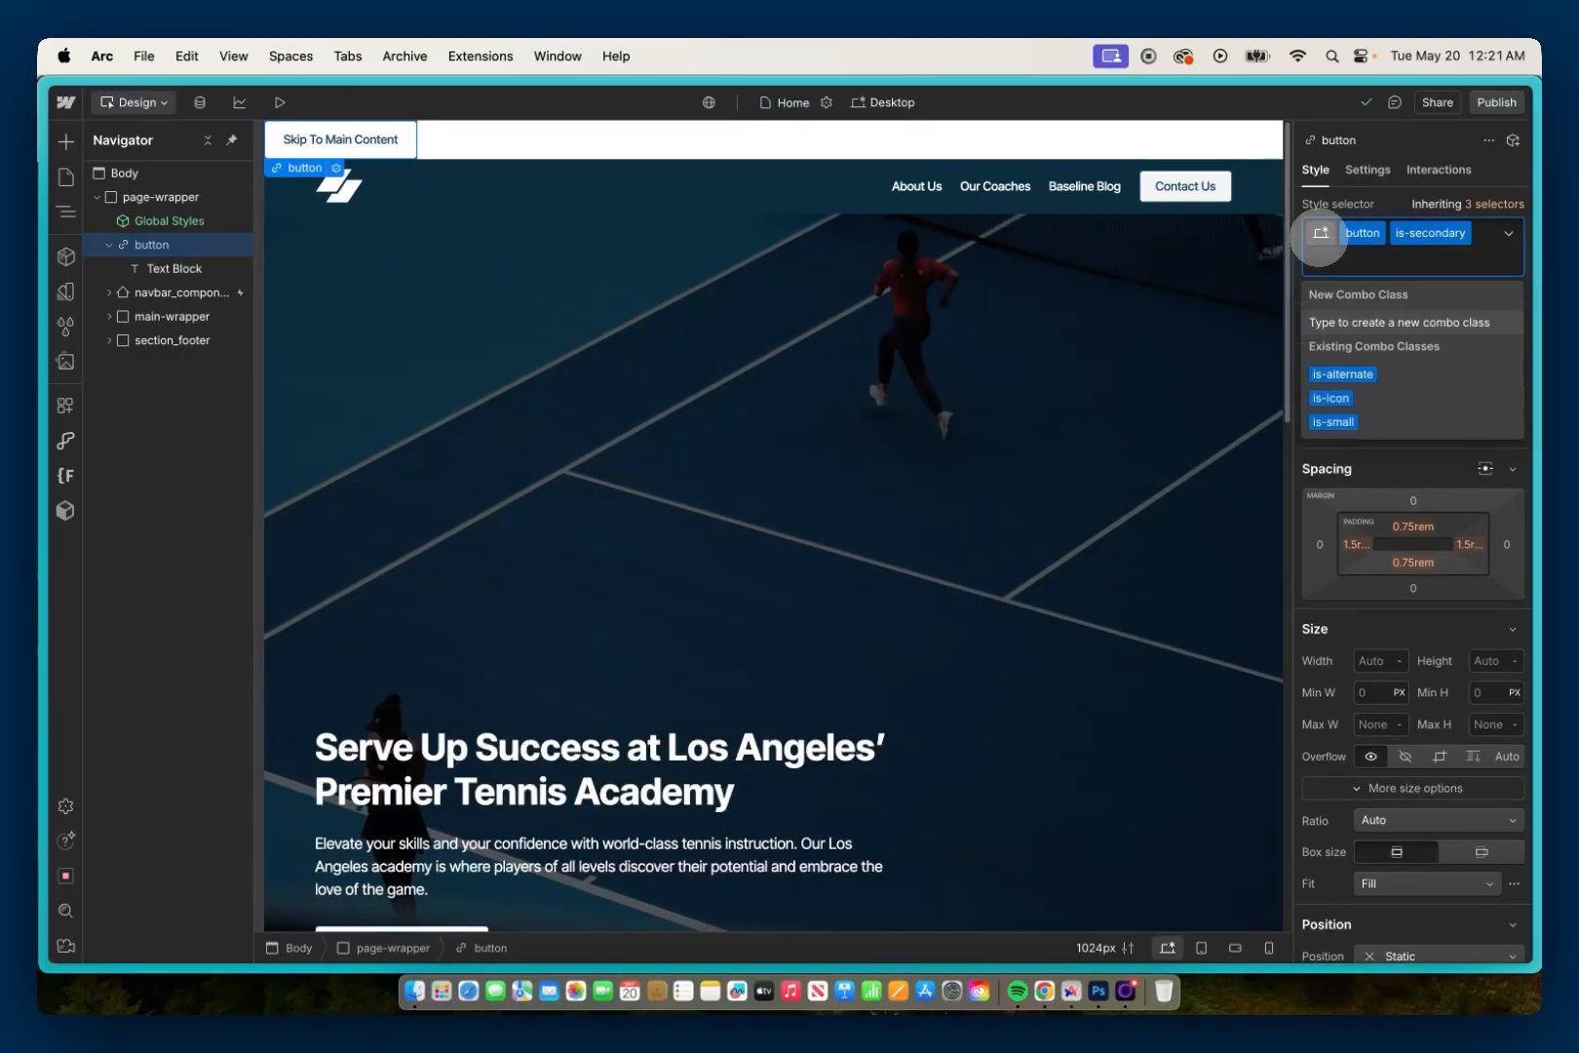
type("is-")
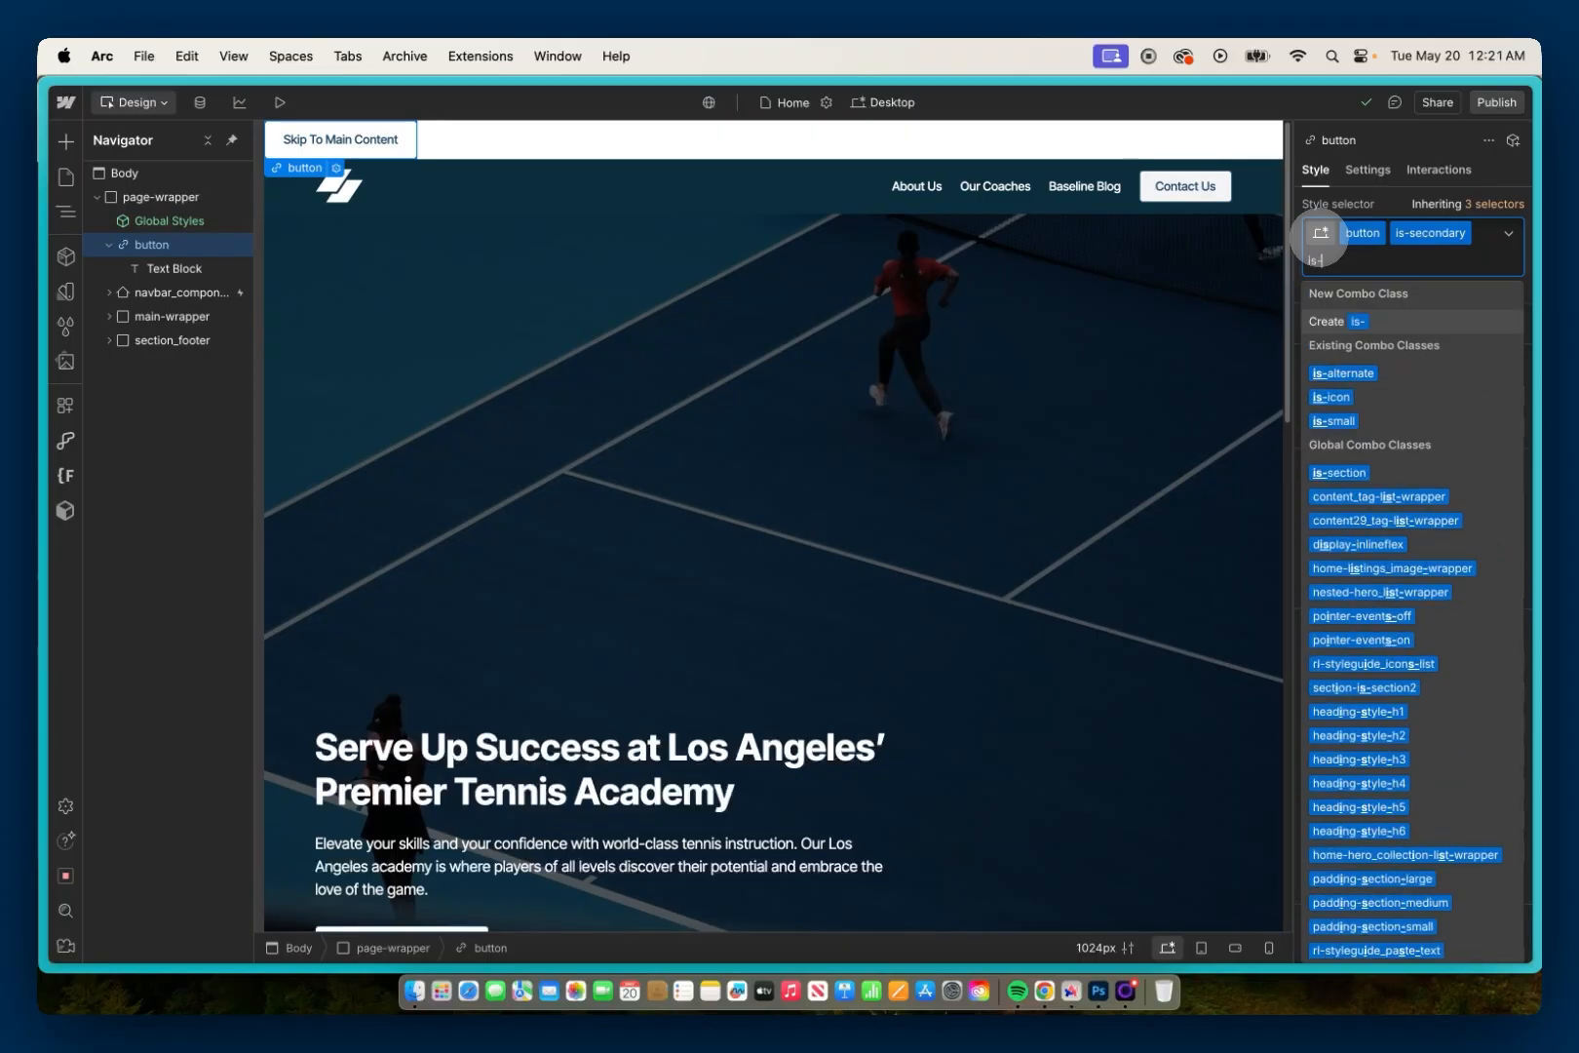
type("skip-to-main")
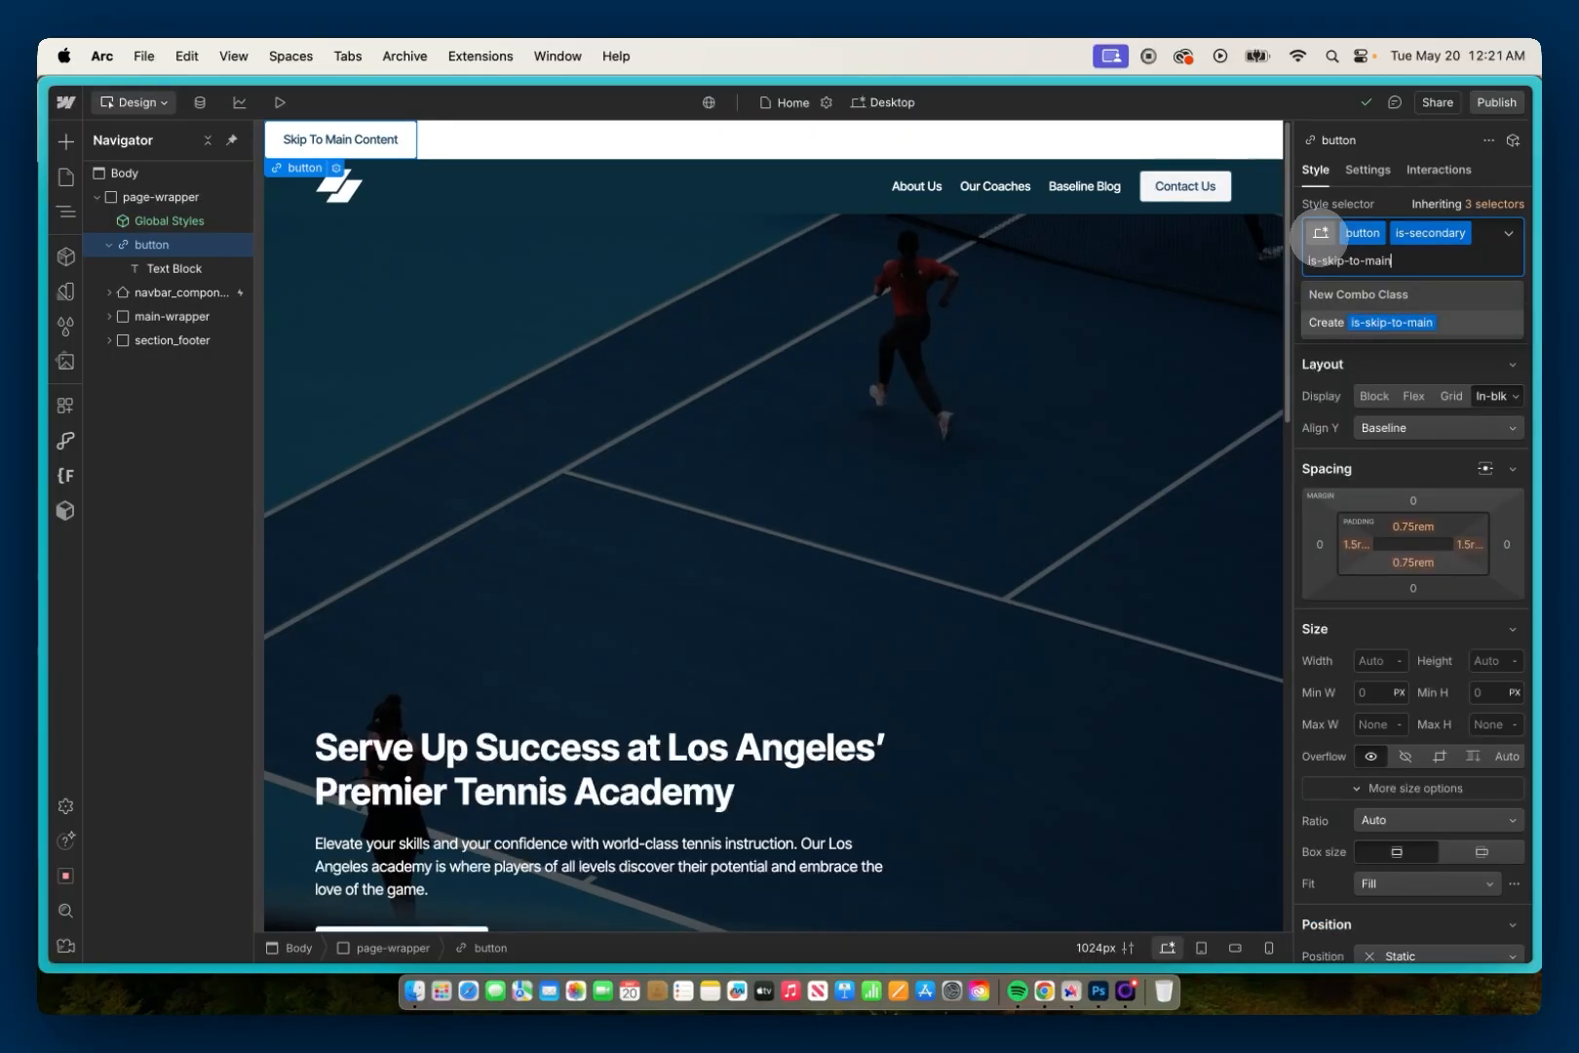
key("Return")
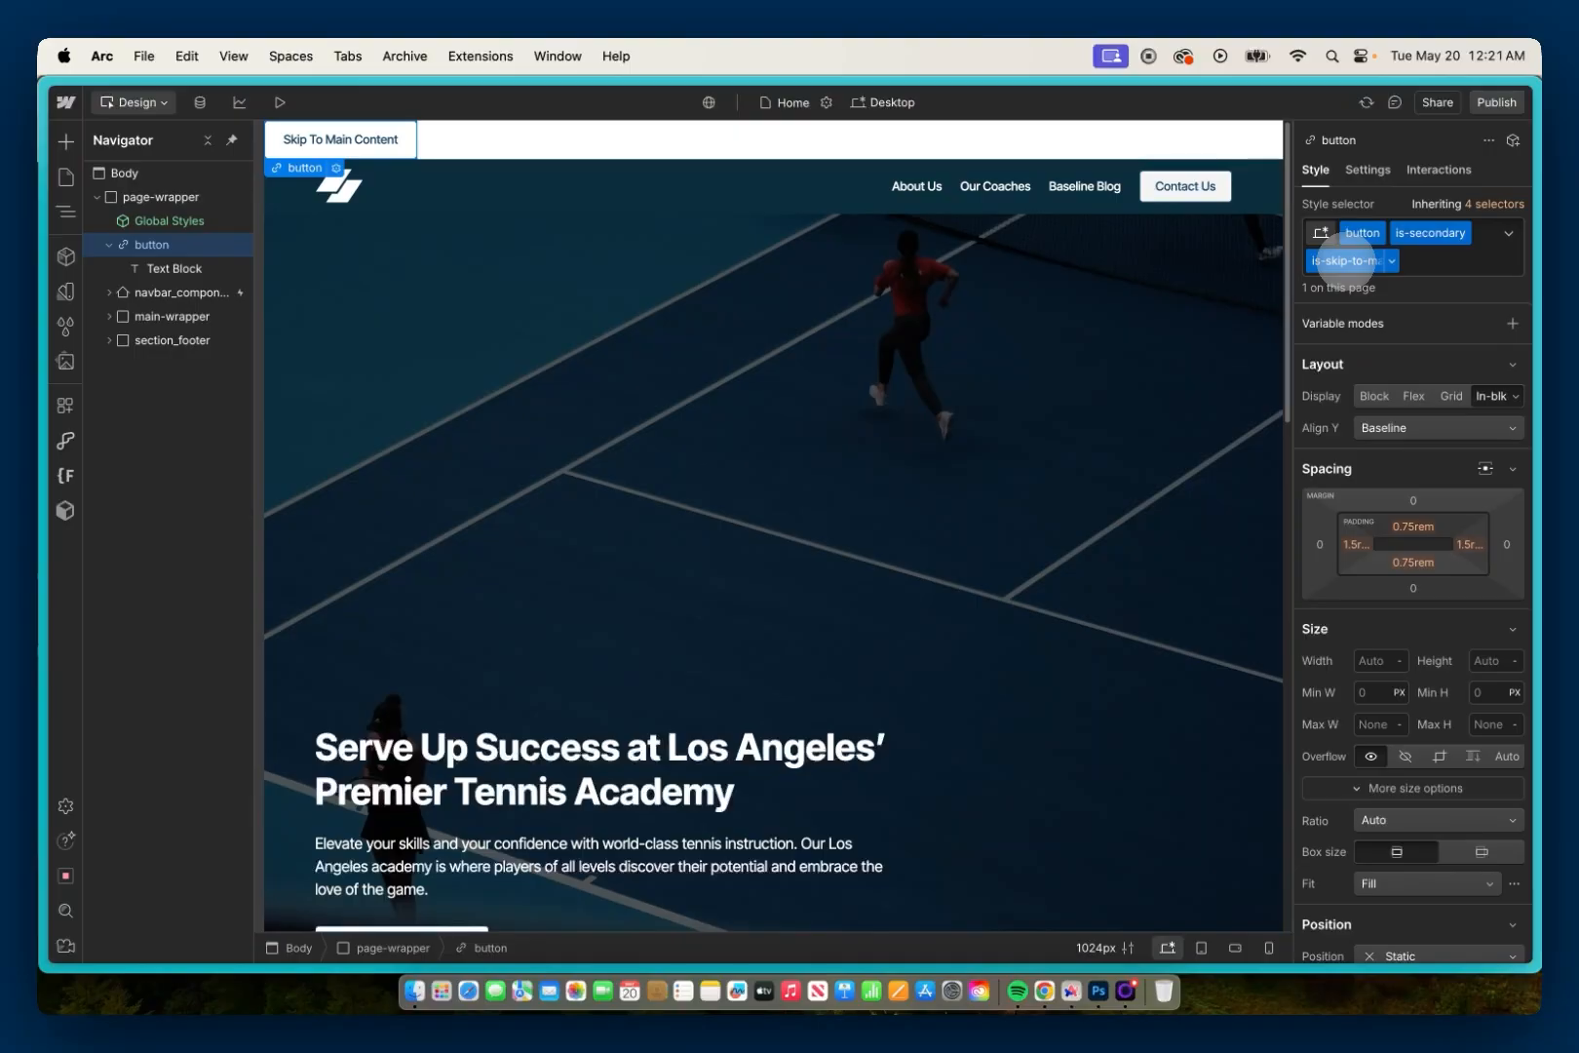
Step: Set the skip link's position to Absolute and its z-index to 2000
scroll(1389, 424, "down", 3)
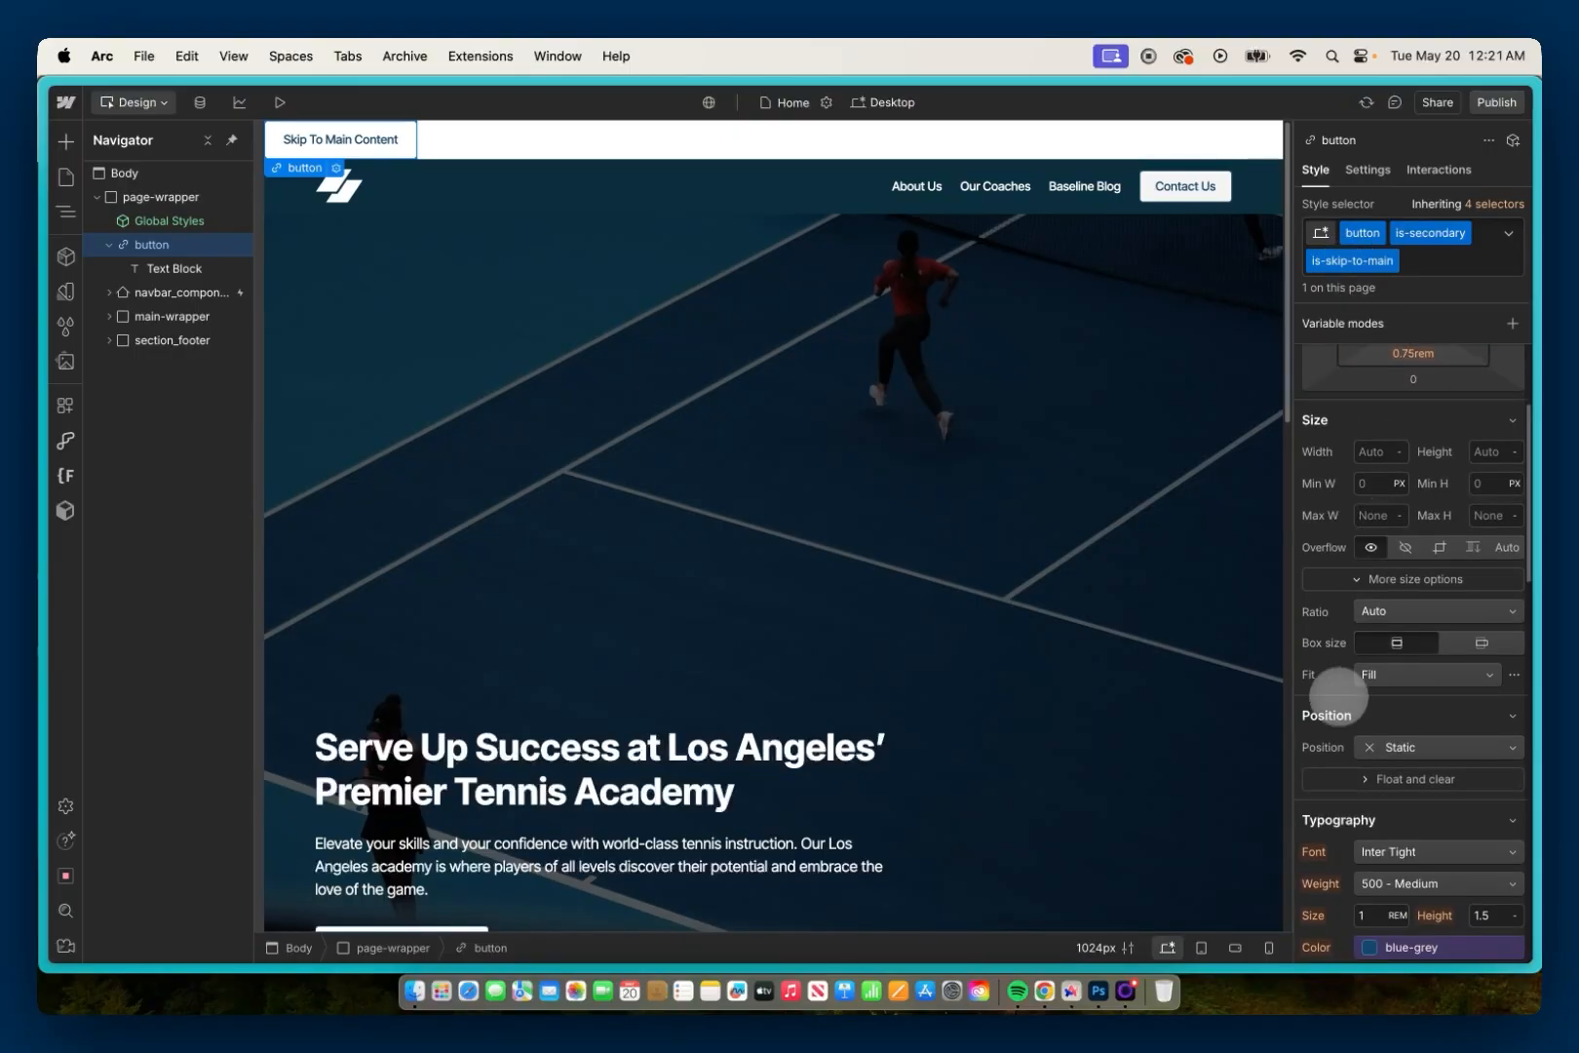
left_click(1395, 748)
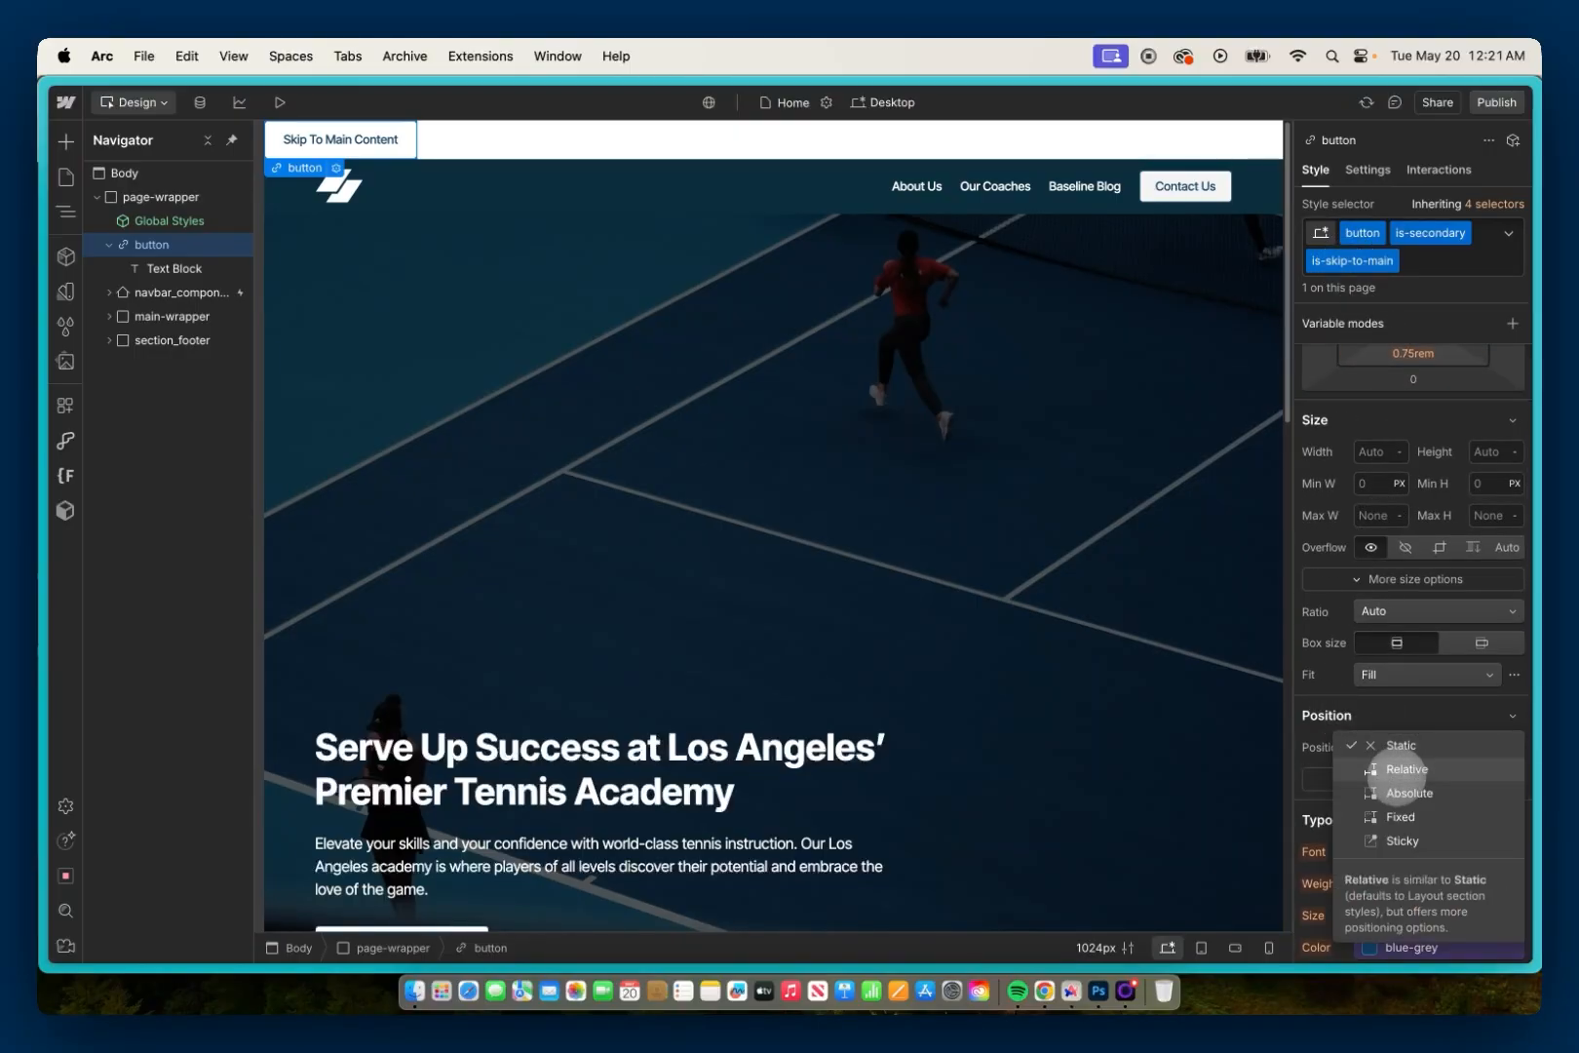
left_click(1396, 792)
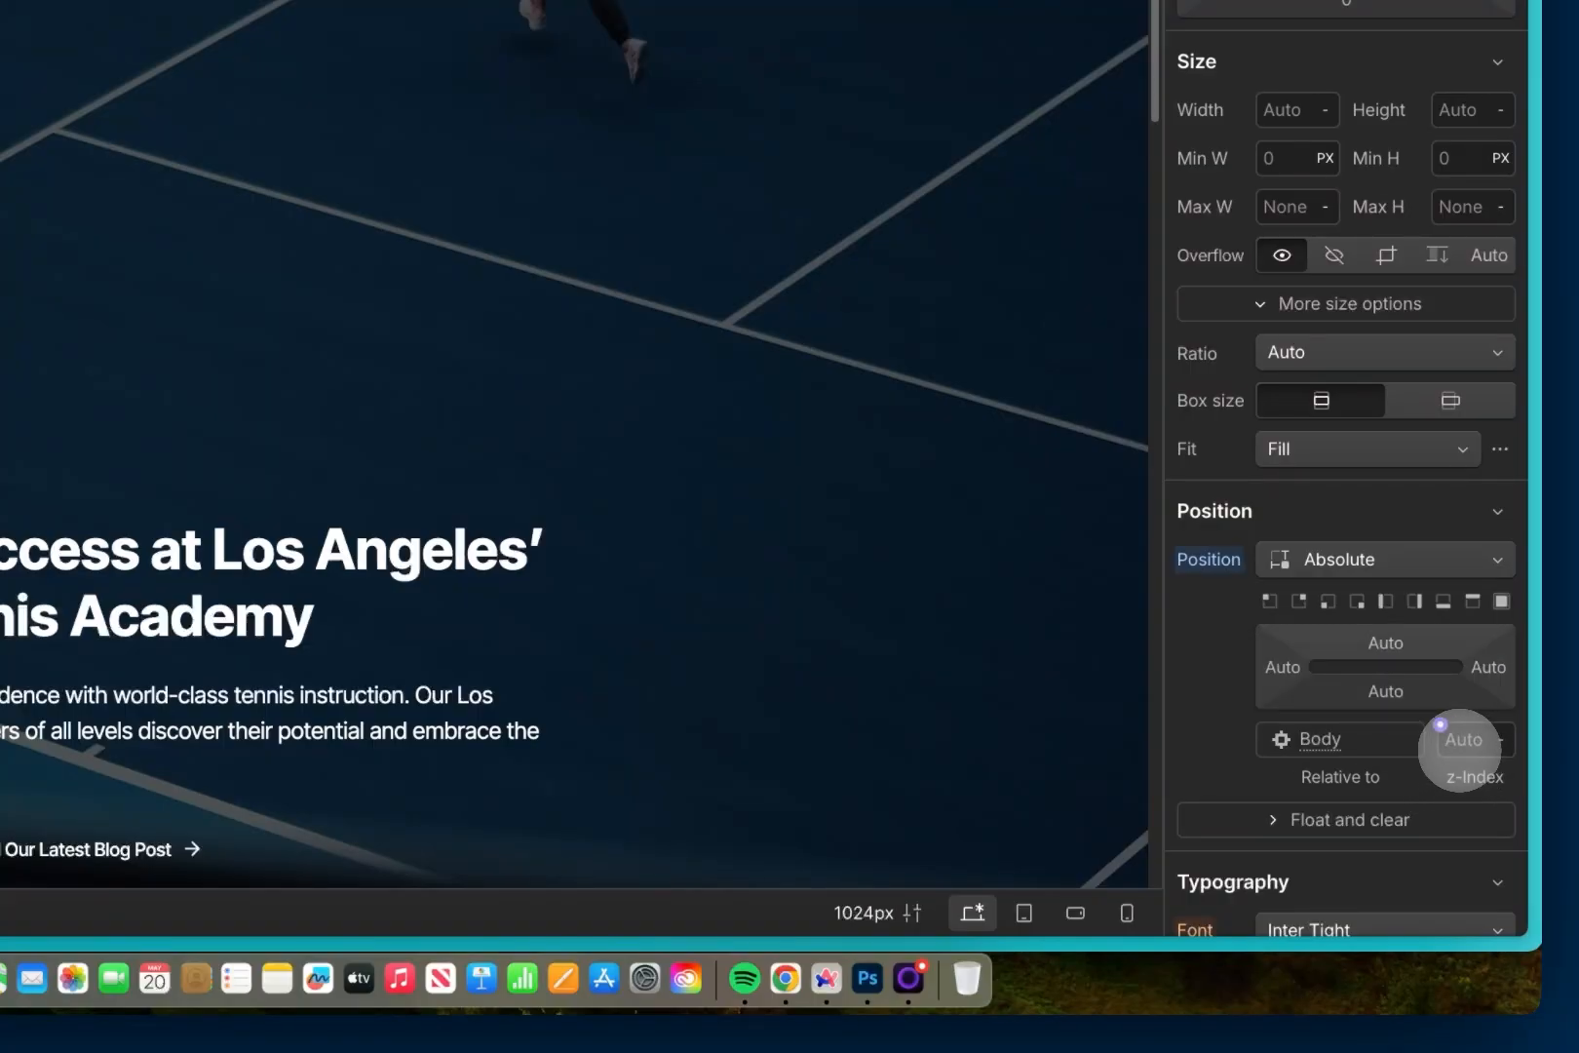
left_click(1462, 741)
type("2000")
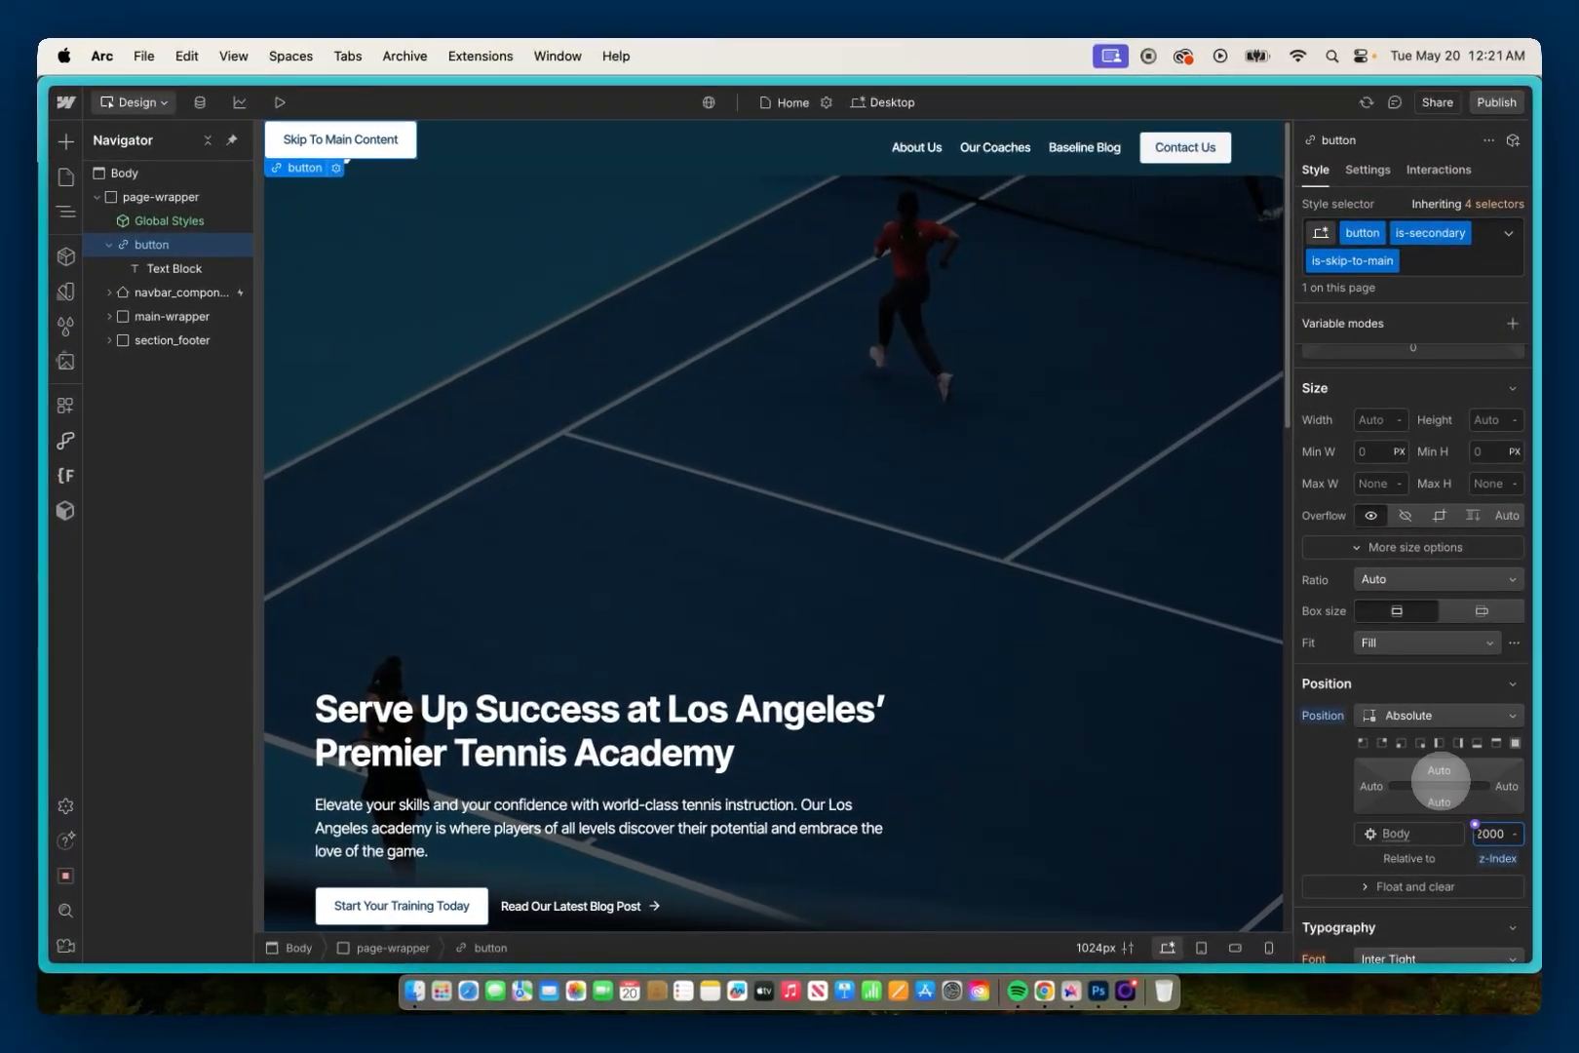
Step: Set the skip link's top offset to 0.5rem and its left offset to -150%
left_click(1440, 771)
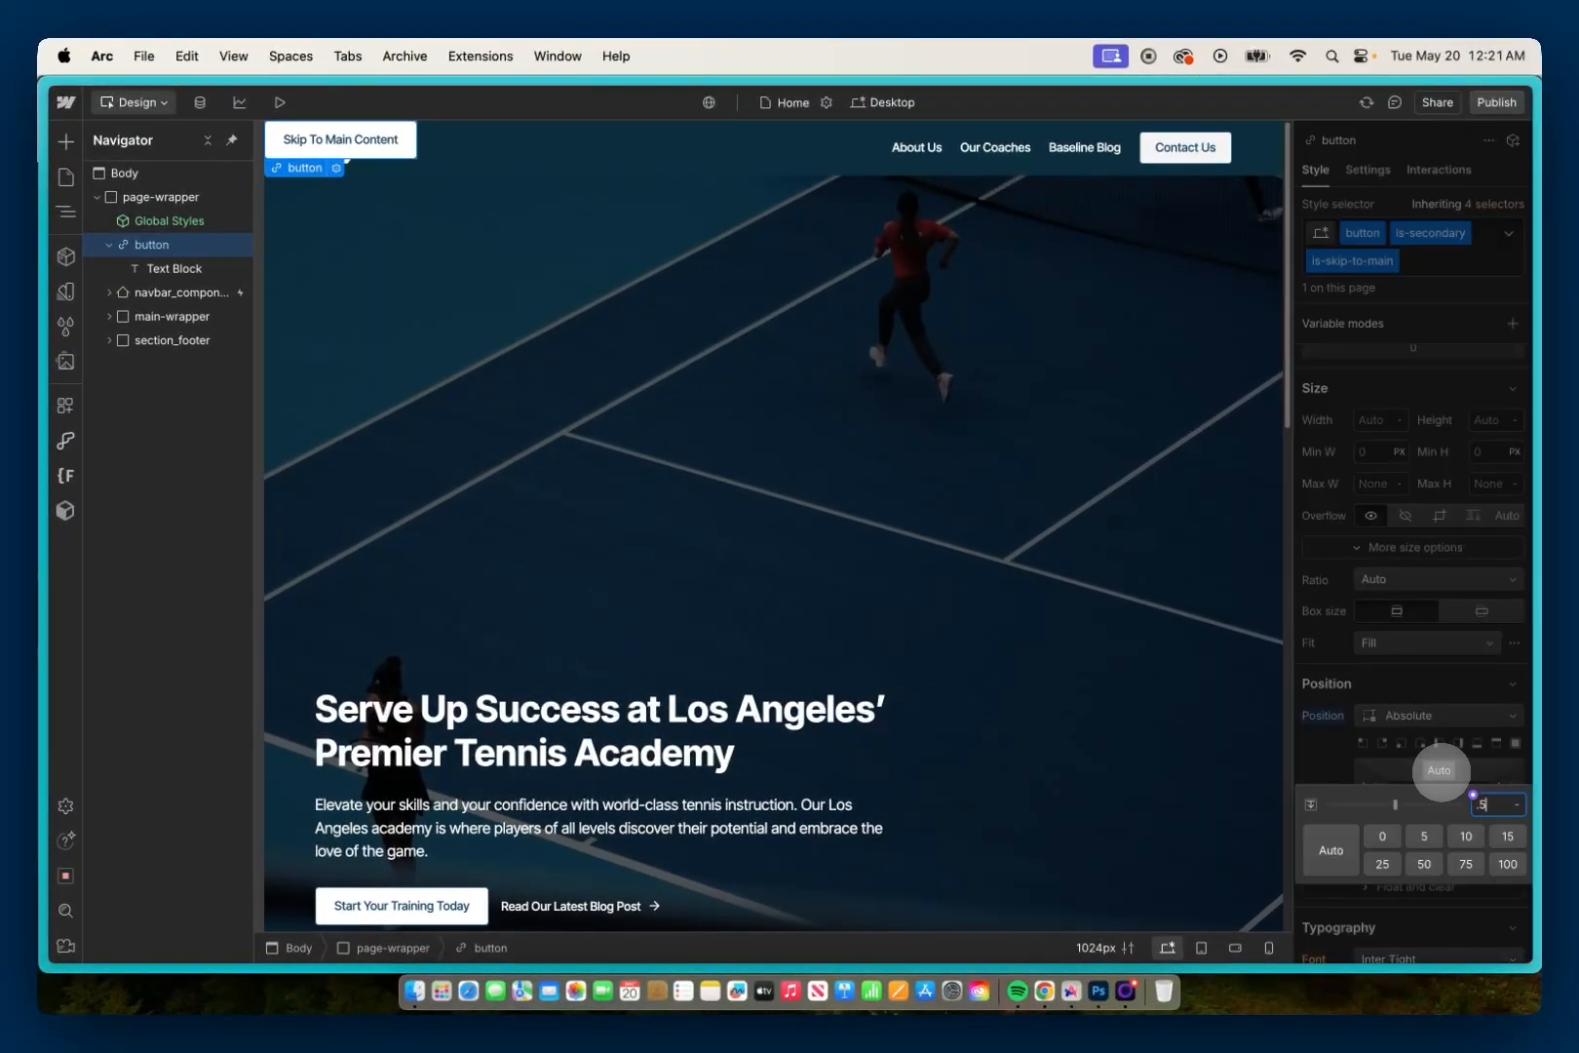
key("Return")
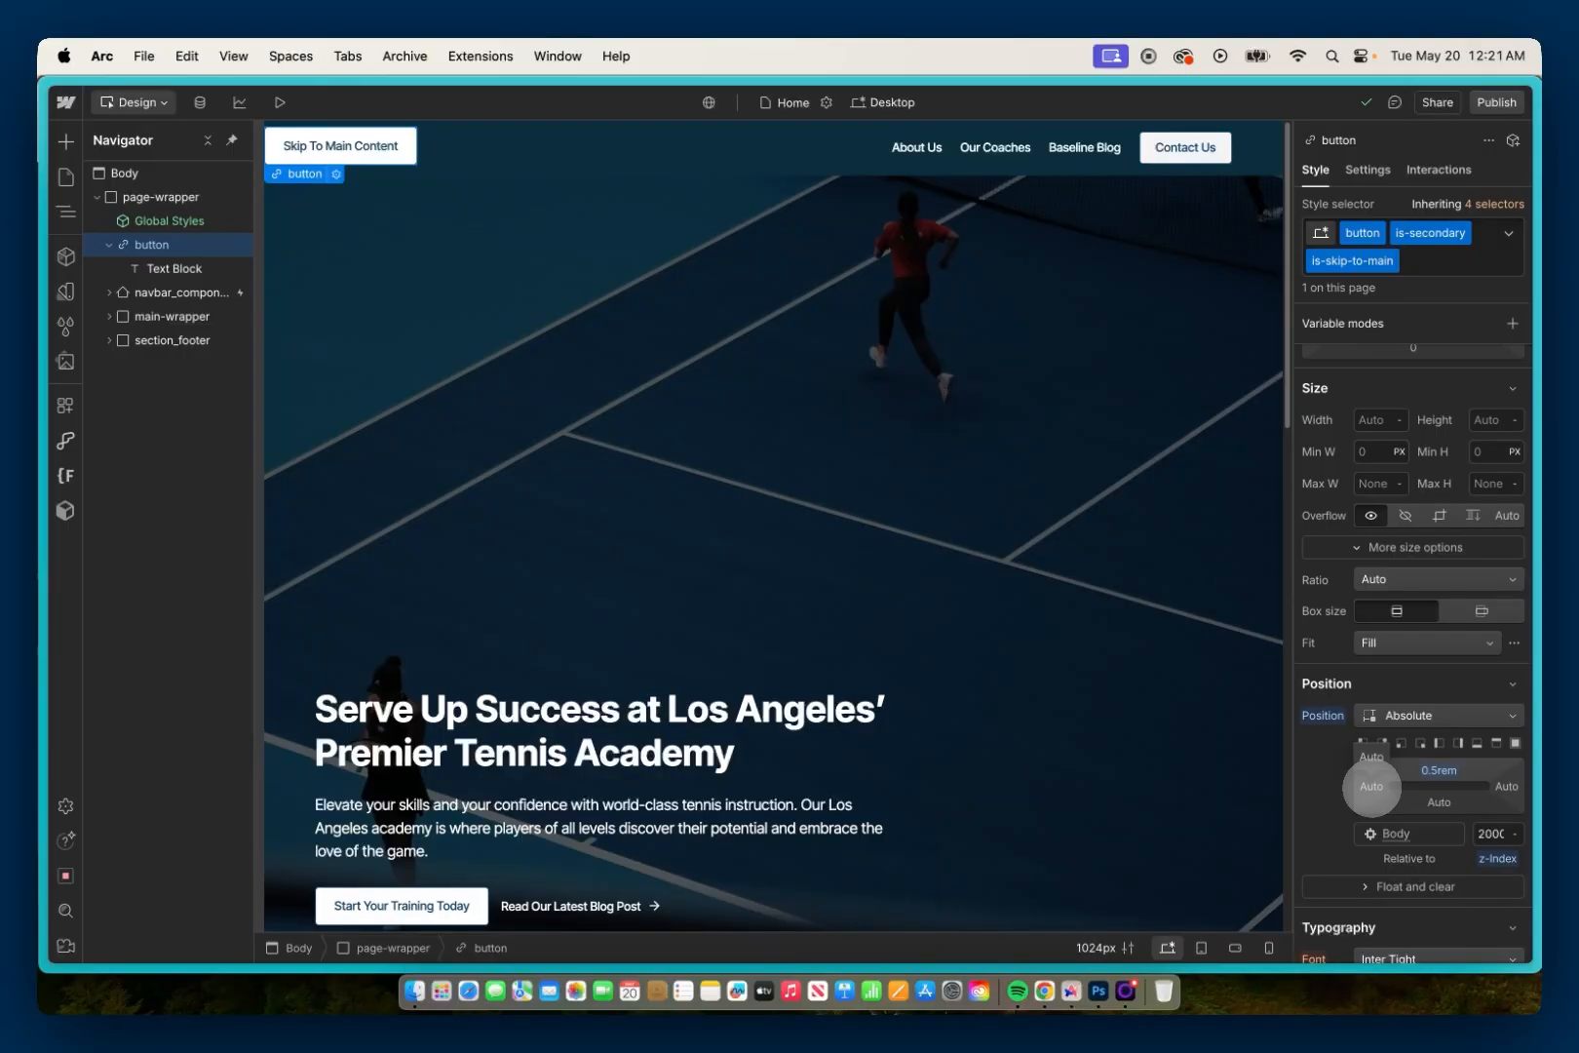
left_click(1372, 786)
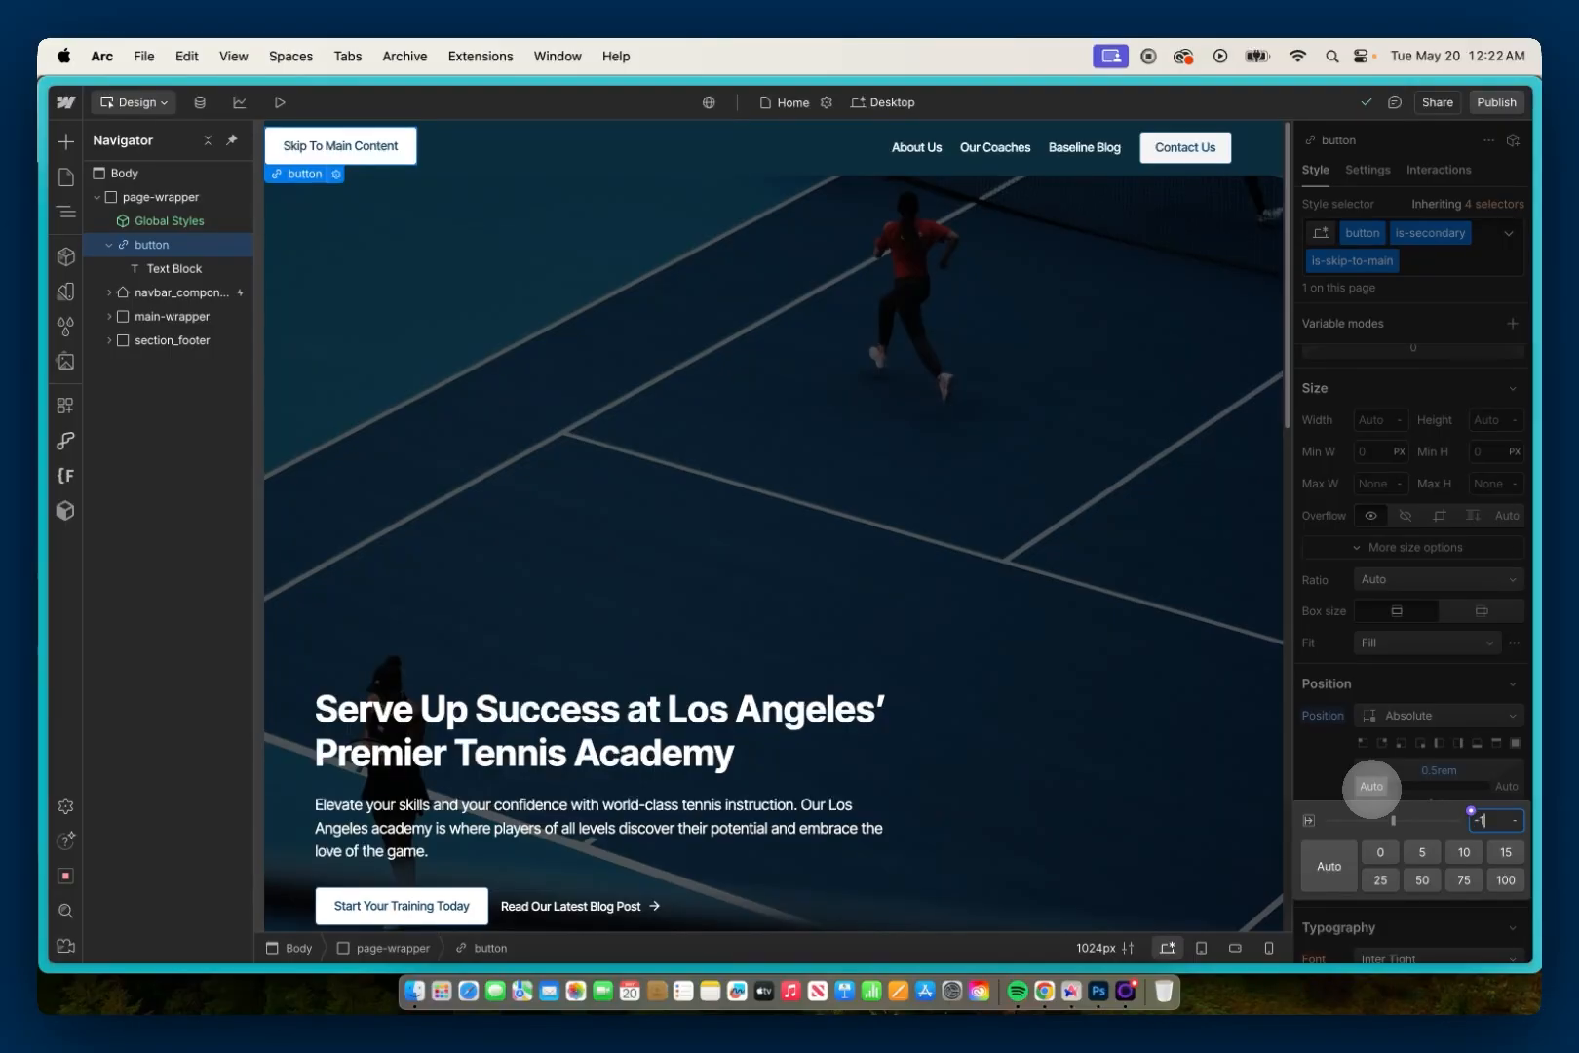
type("-150%")
key("Return")
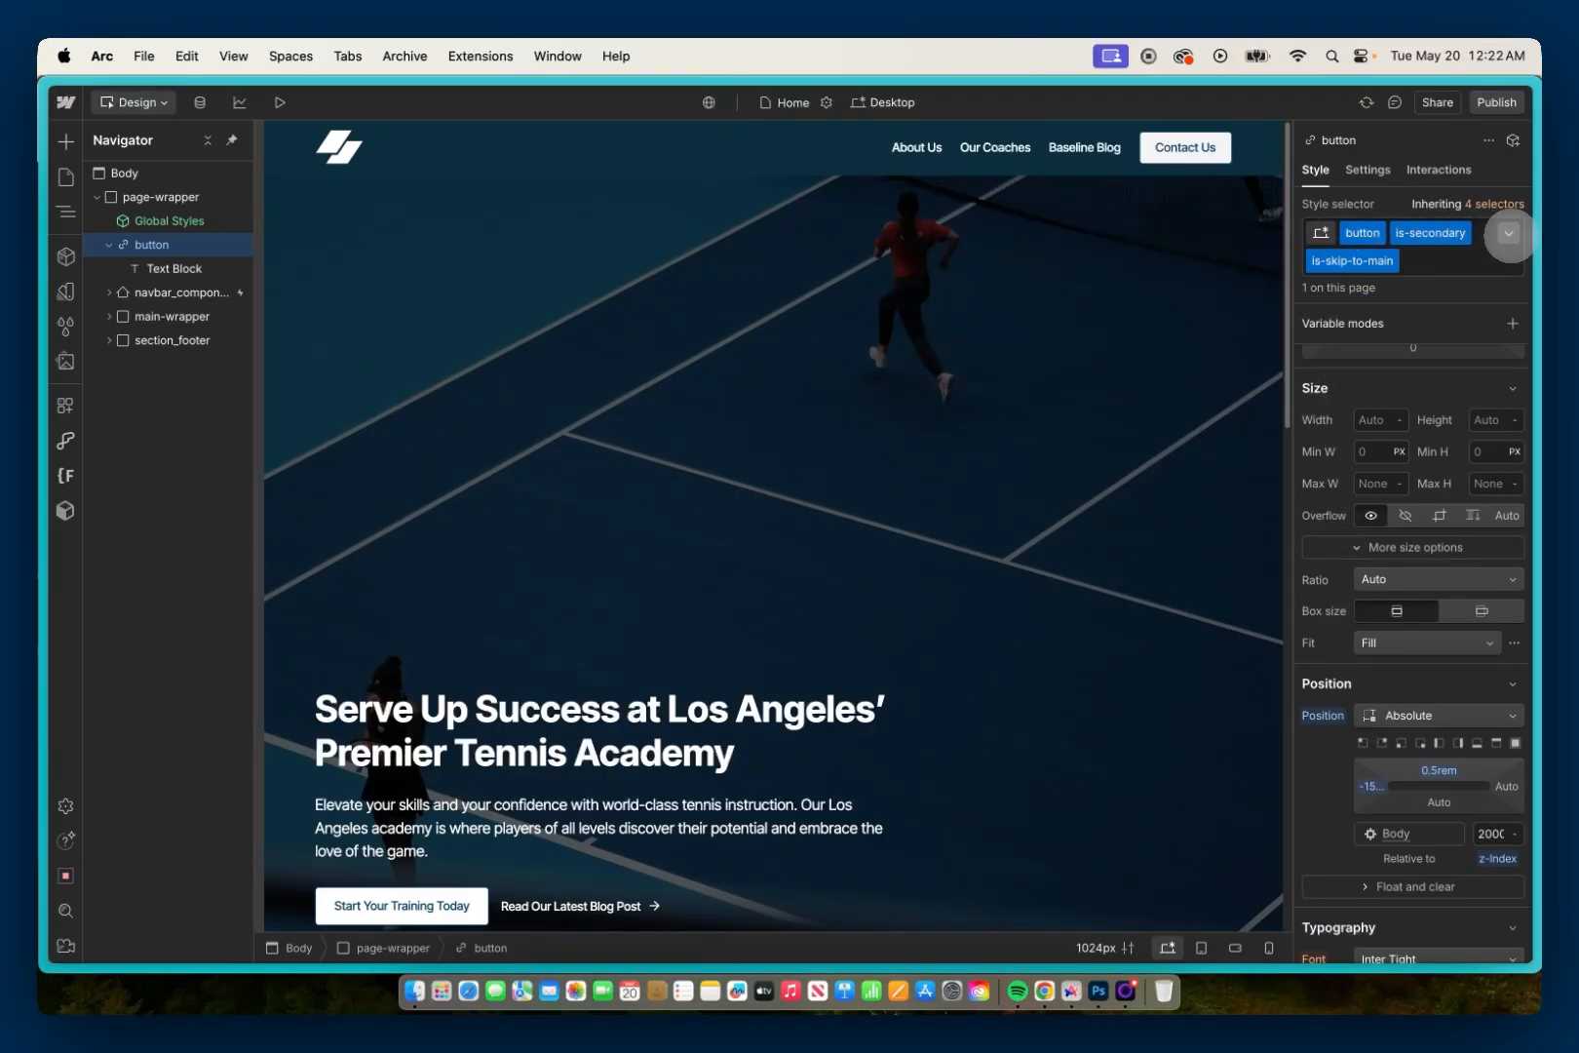
Step: In the Focused state of the skip link's is-skip-to-main class, set the left offset to 5%
left_click(1508, 233)
left_click(1365, 418)
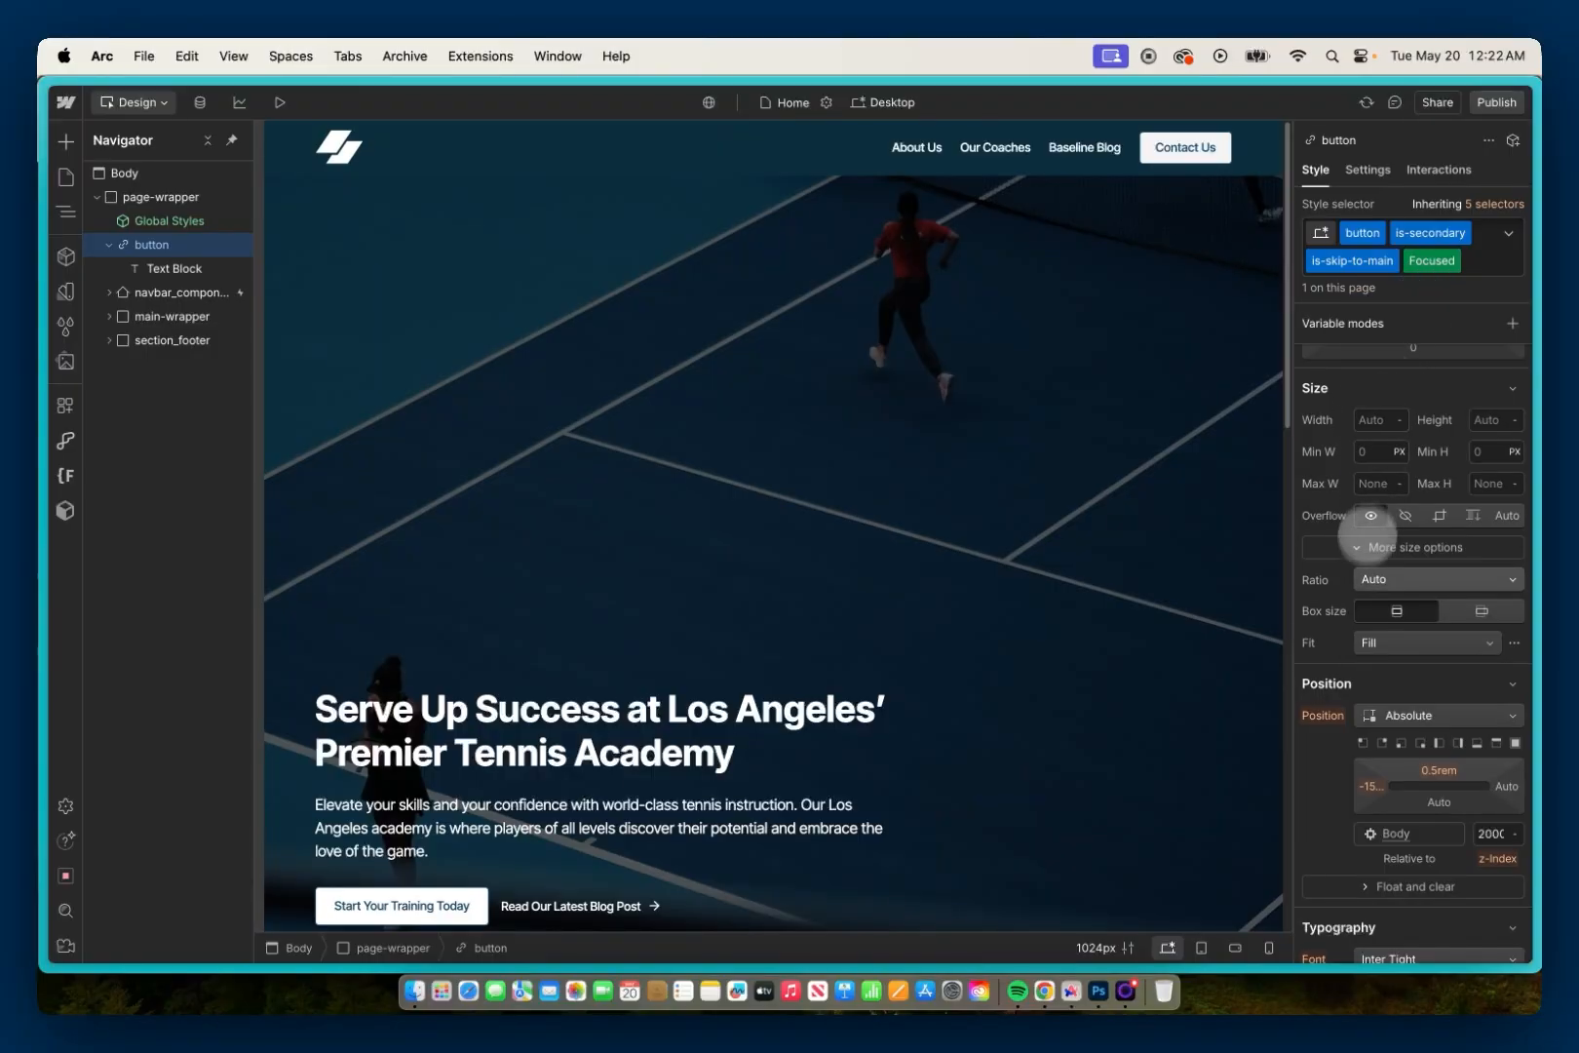
left_click(1367, 786)
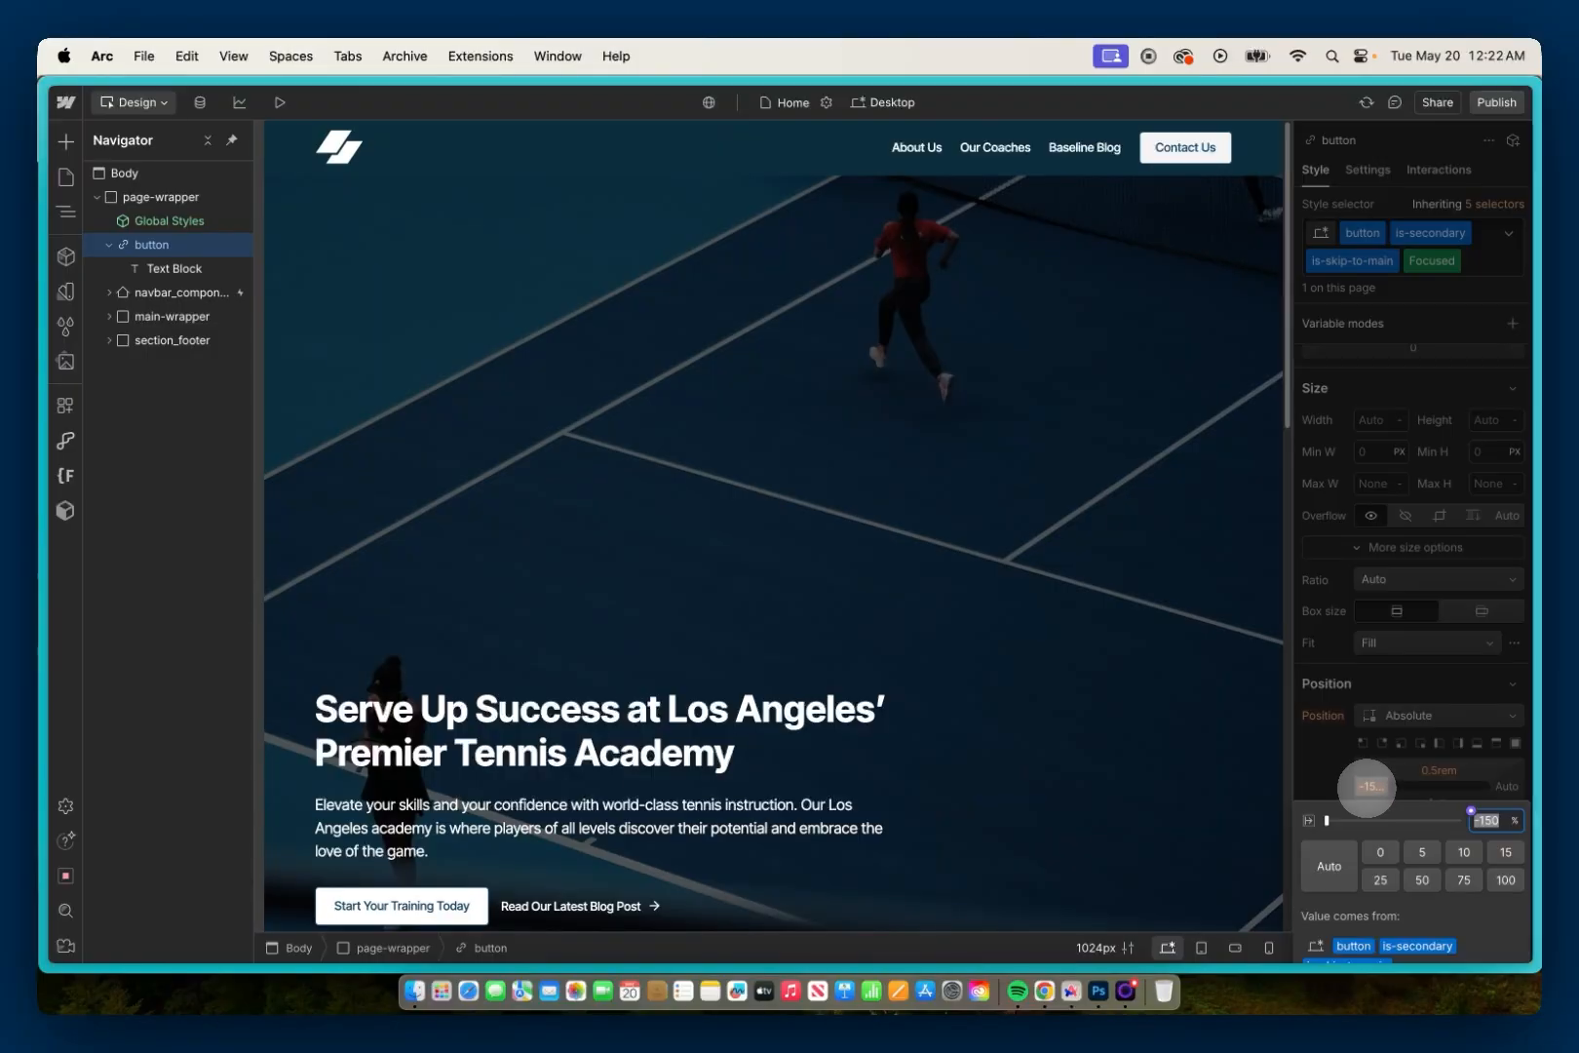
type("5%")
key("Return")
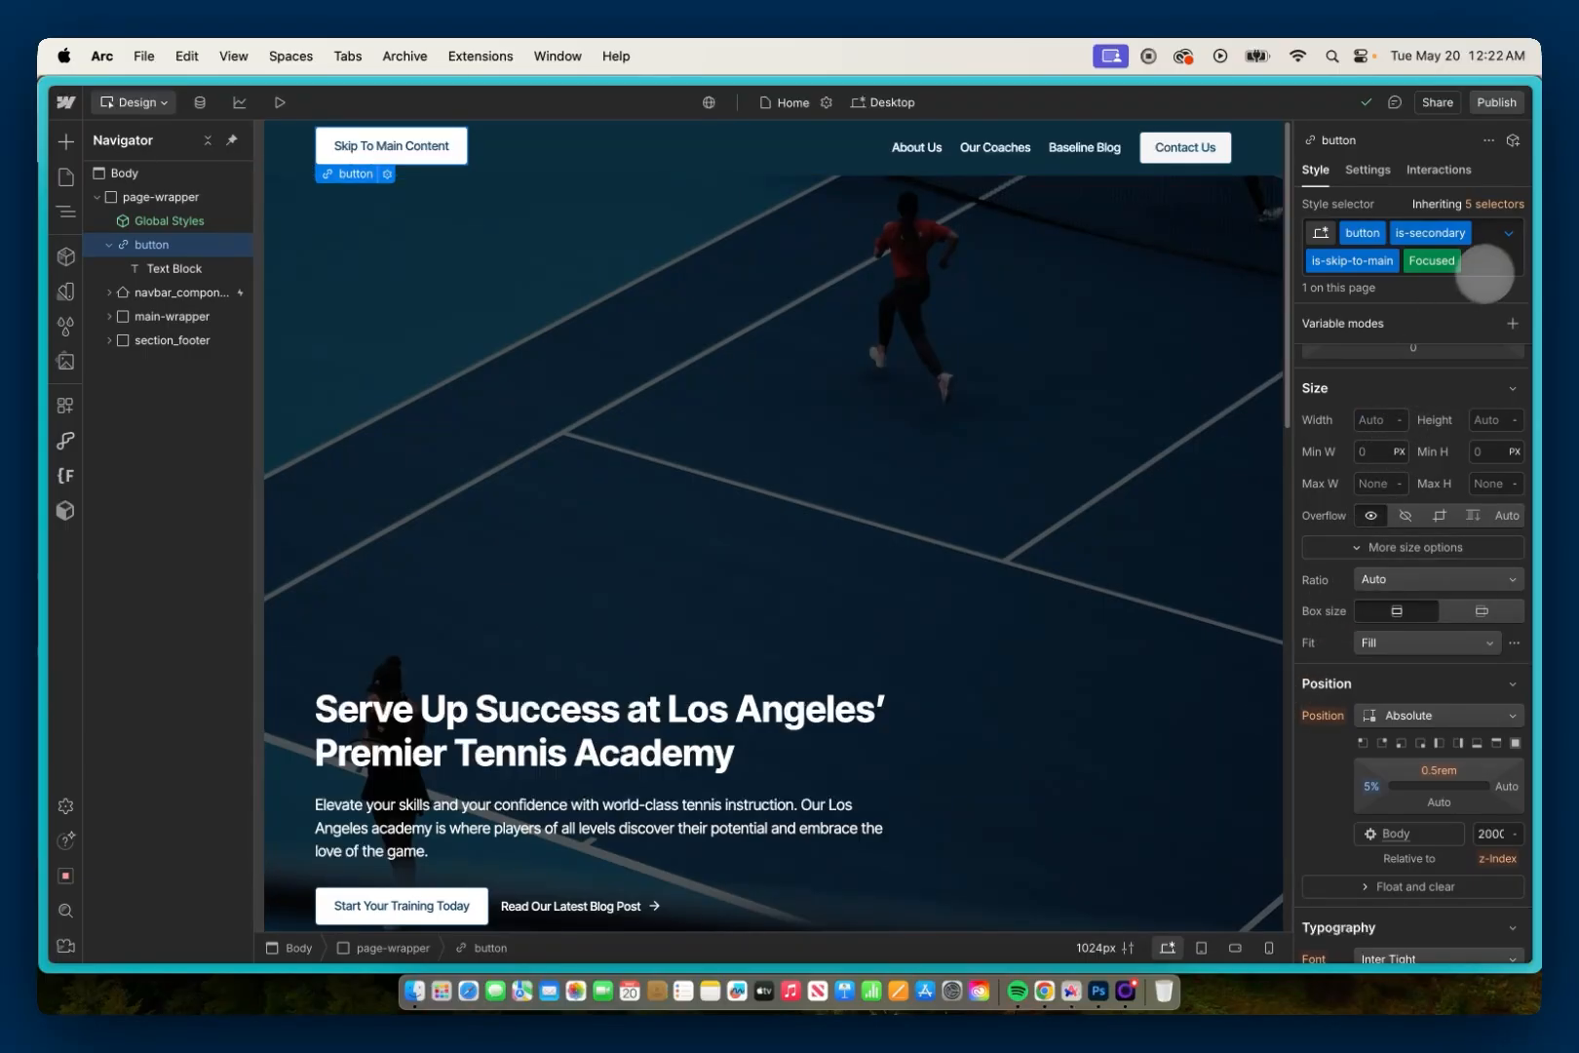
Step: Return the skip link to its base state and add a Left transition with a 700 ms duration
left_click(1455, 263)
left_click(1429, 322)
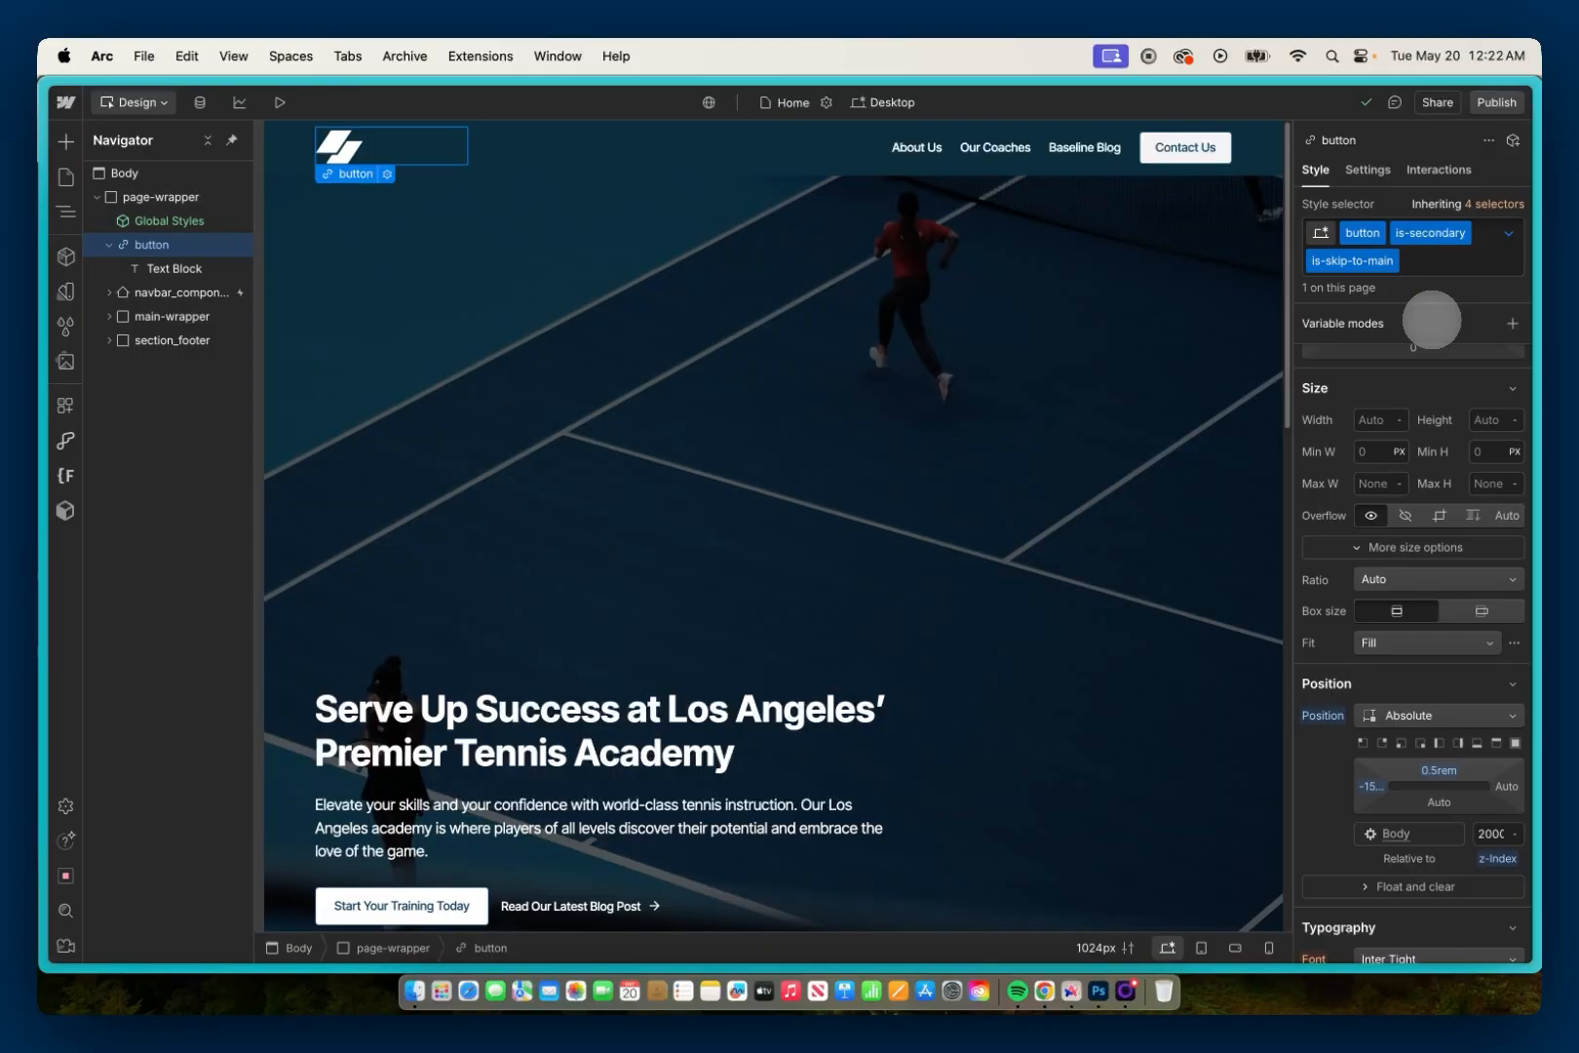
scroll(1432, 327, "down", 5)
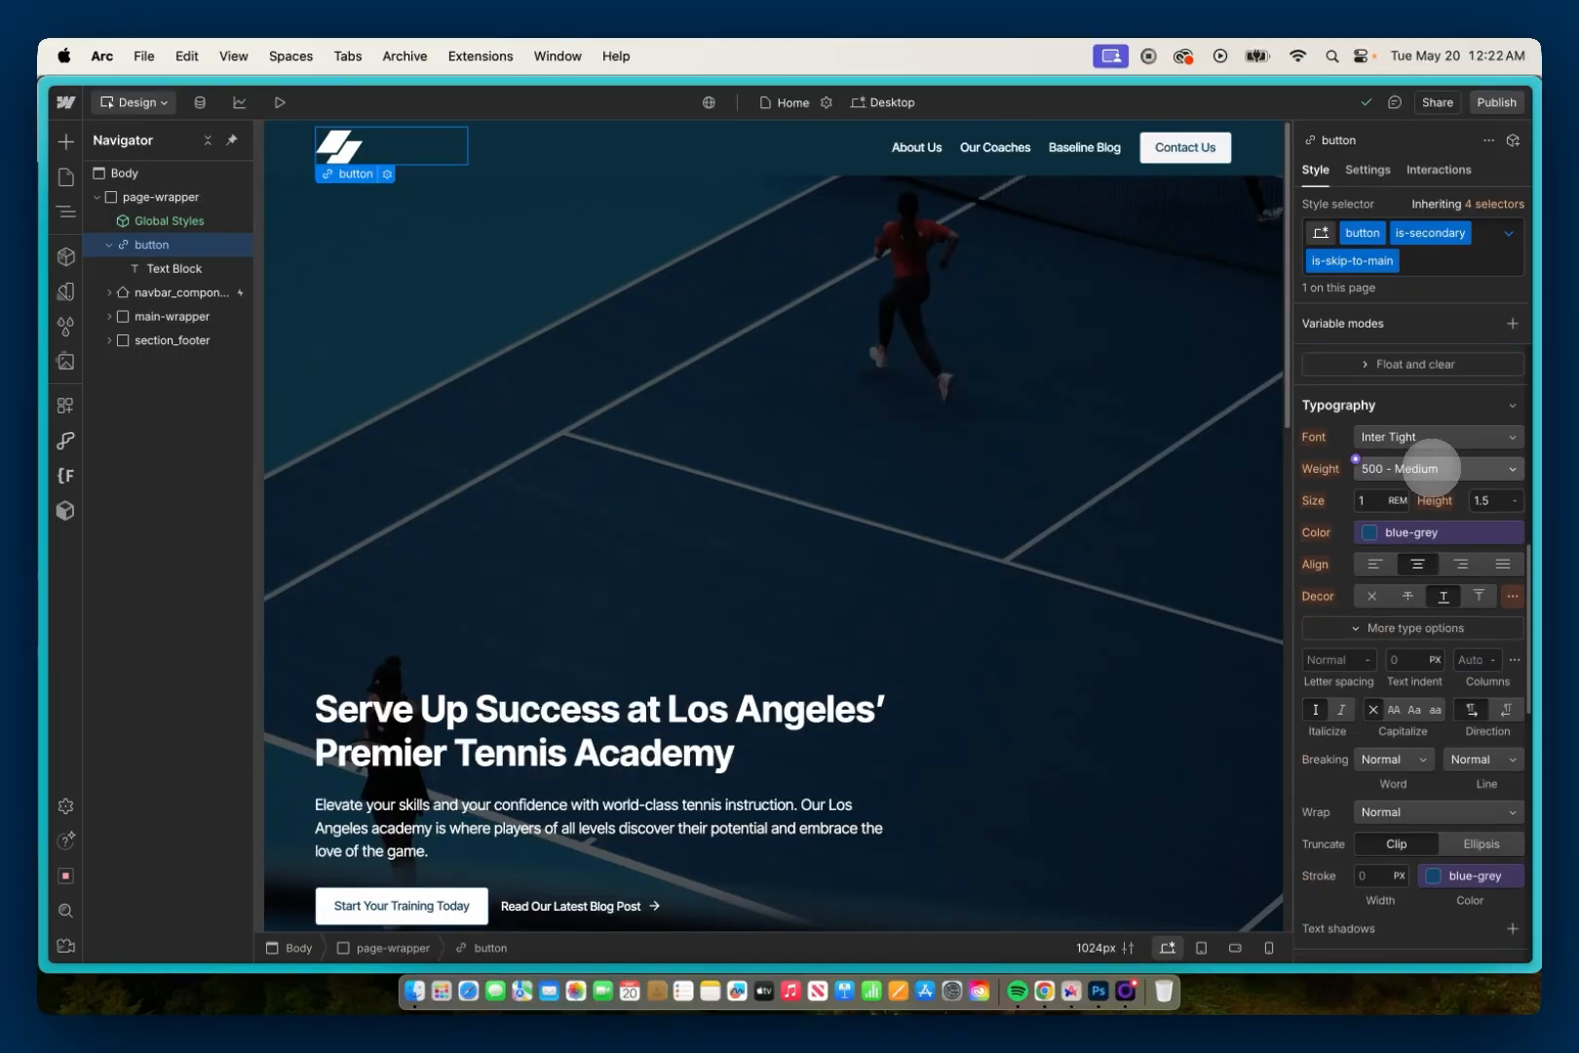
scroll(1432, 469, "down", 10)
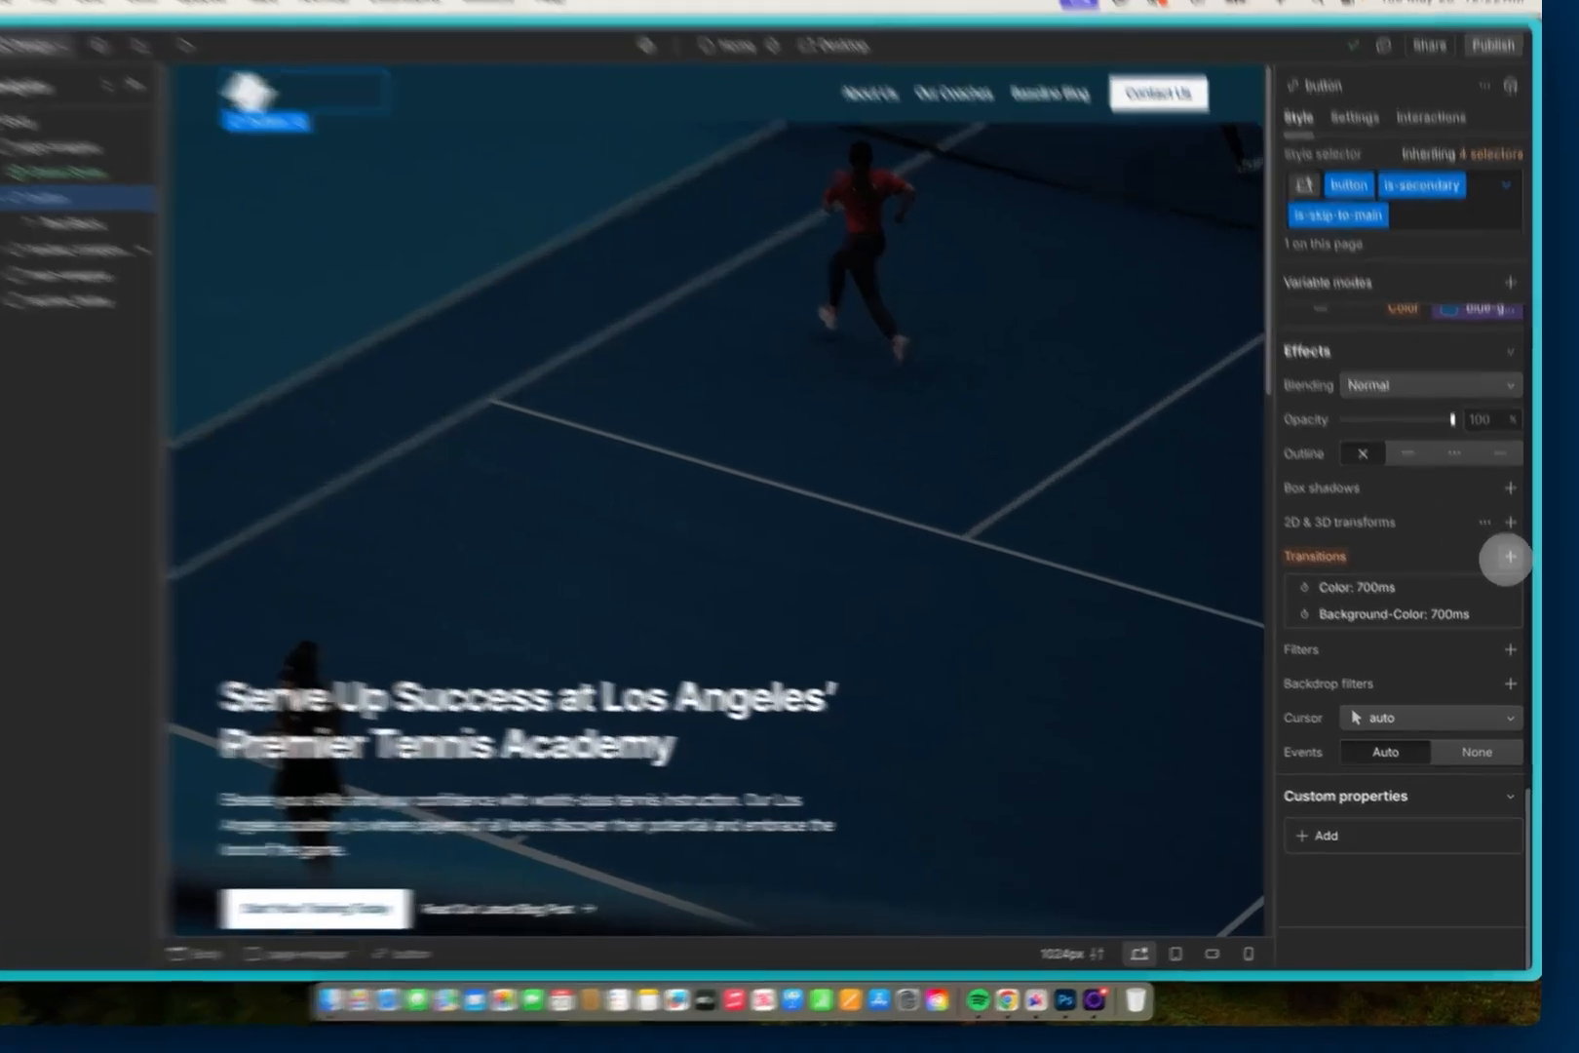
left_click(1512, 578)
left_click(1416, 639)
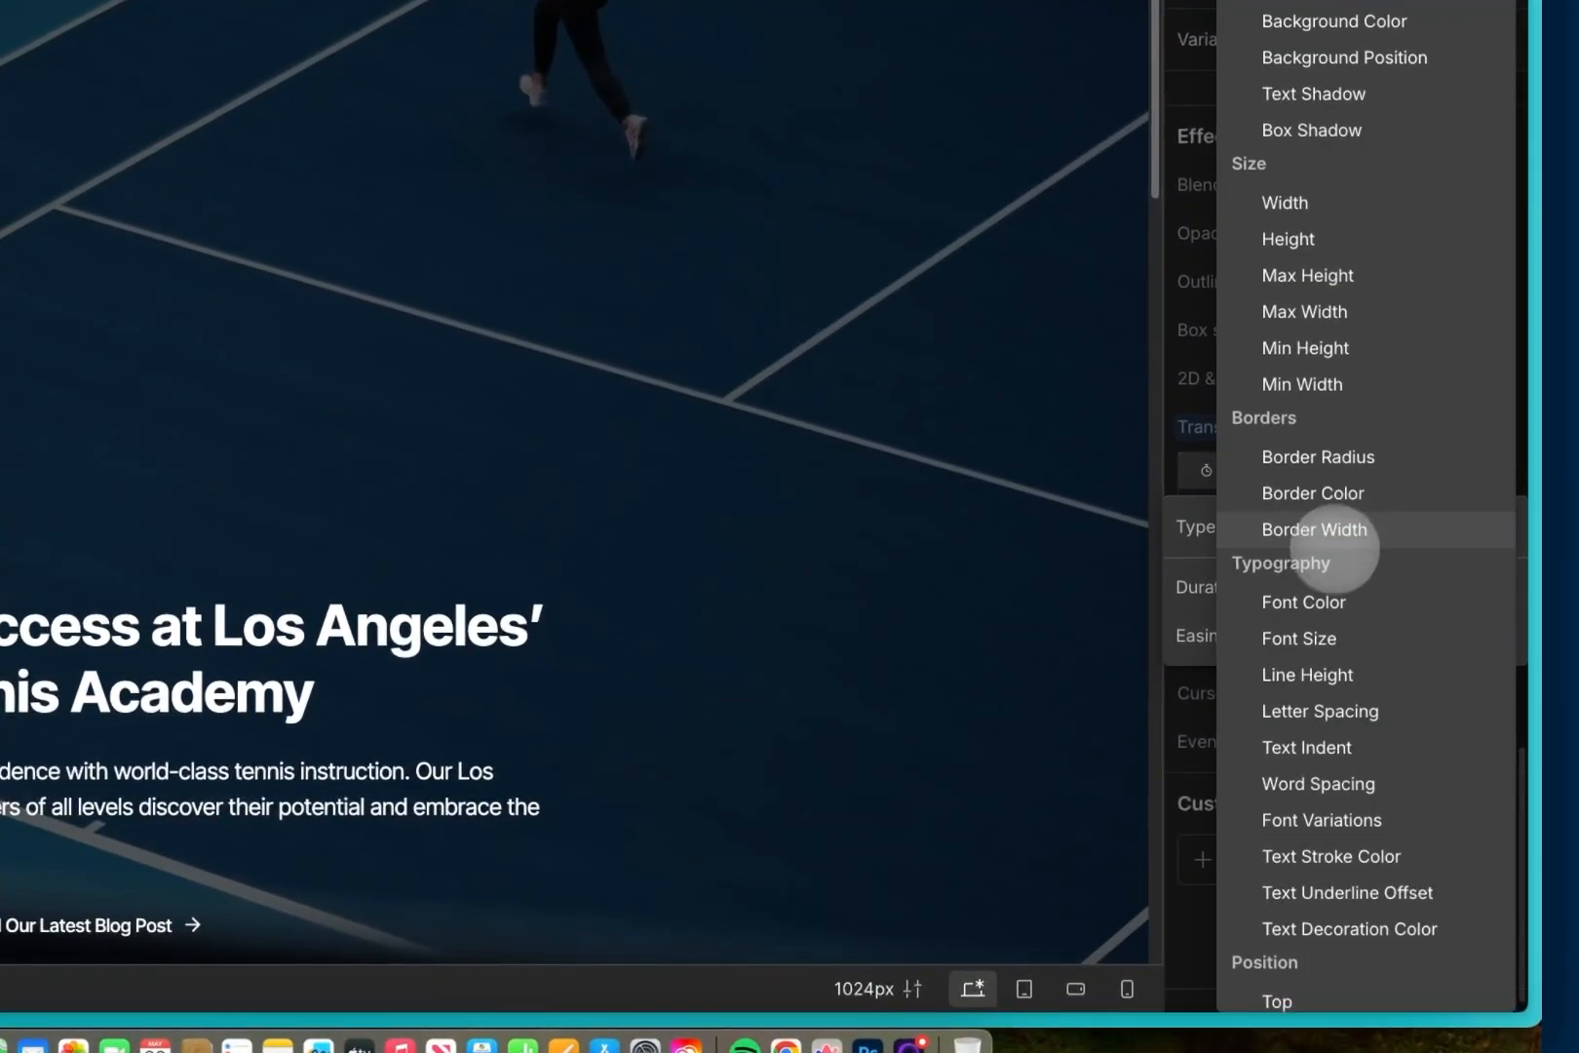
scroll(1348, 549, "down", 3)
left_click(1291, 742)
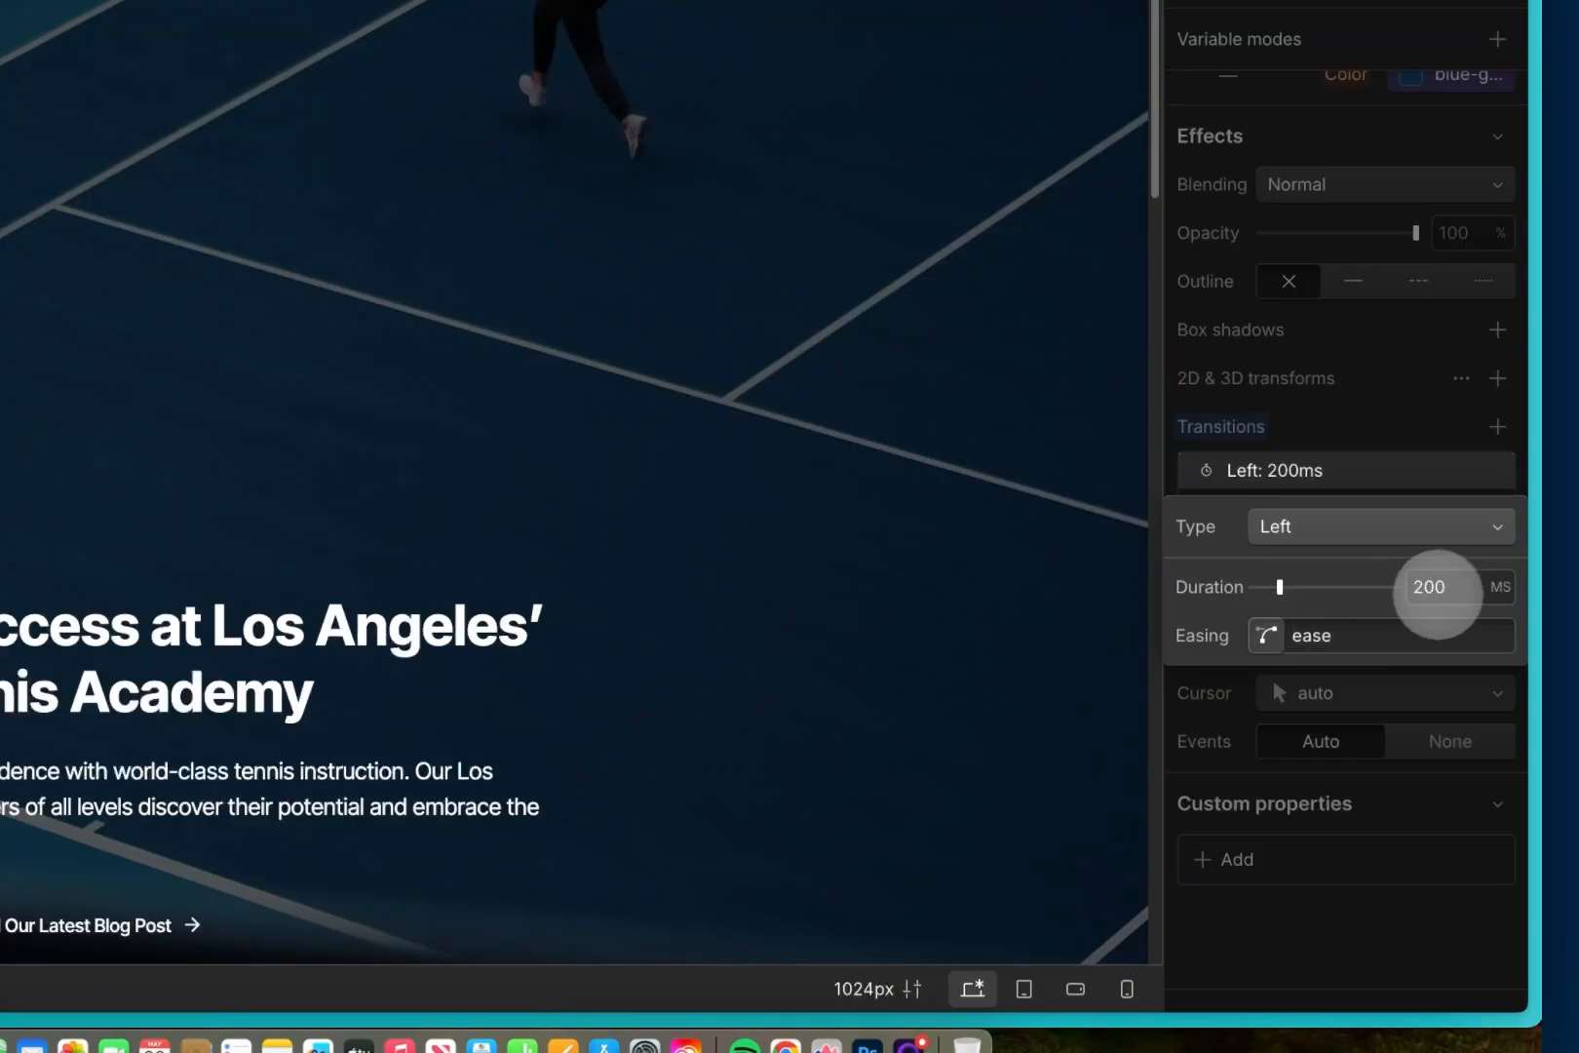
left_click(1445, 588)
type("700")
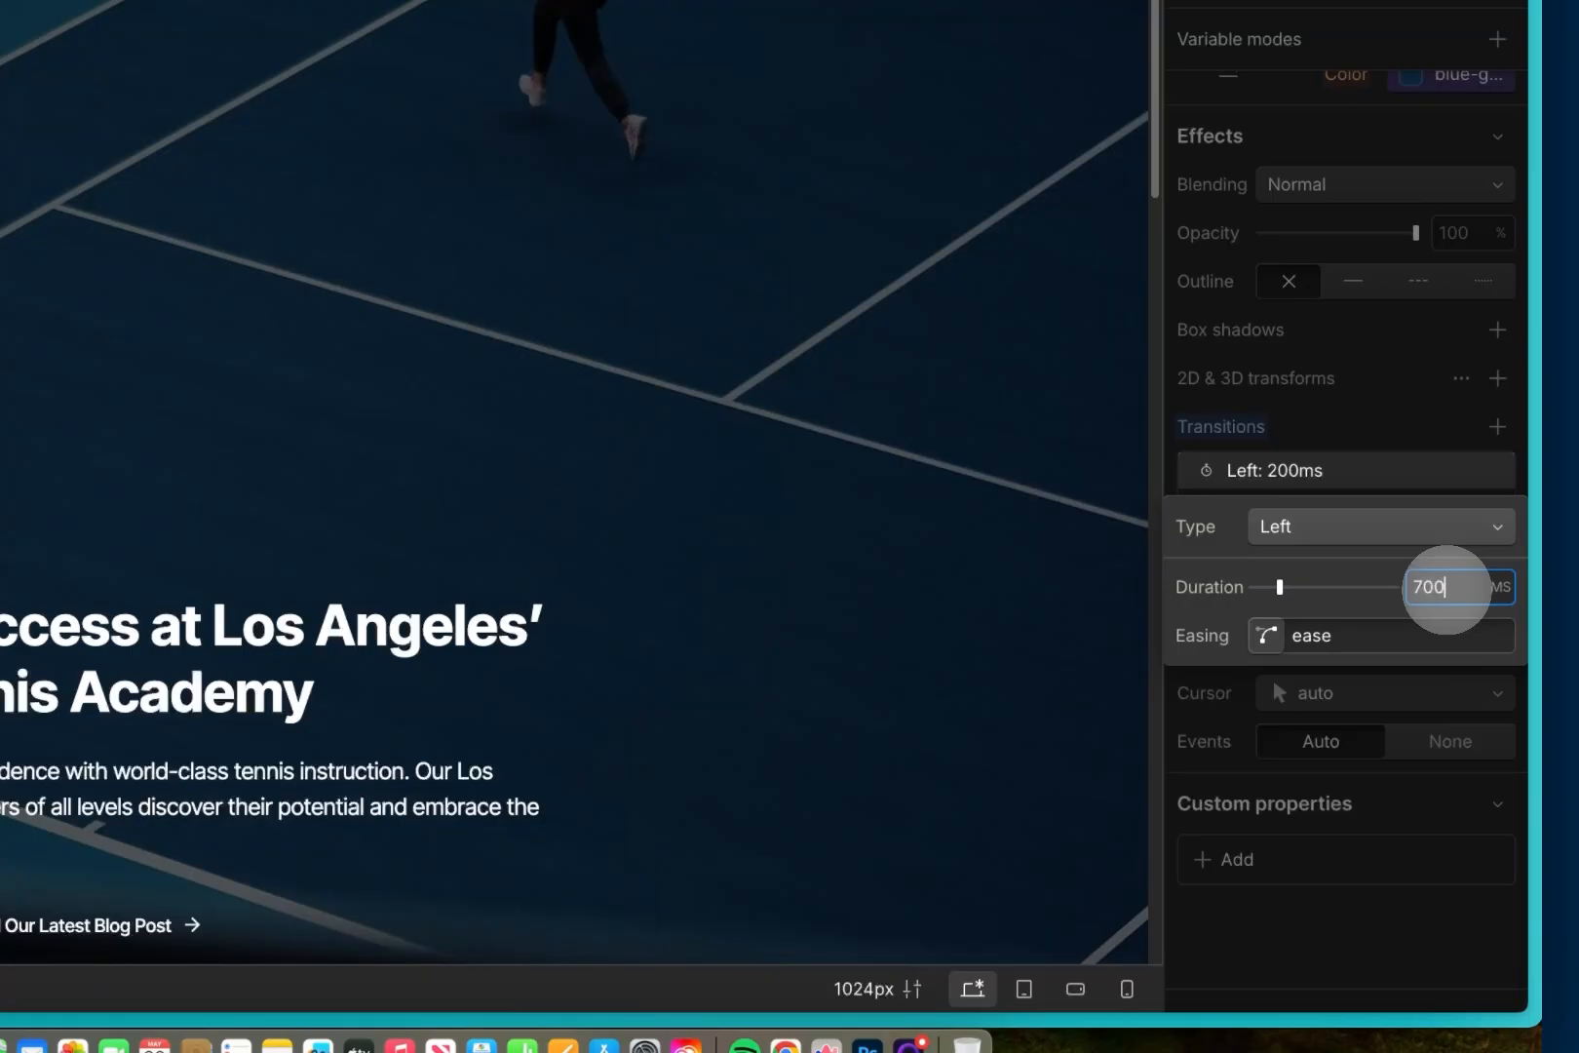
Step: Set the Left transition's easing to Ease Out Quart
left_click(1265, 635)
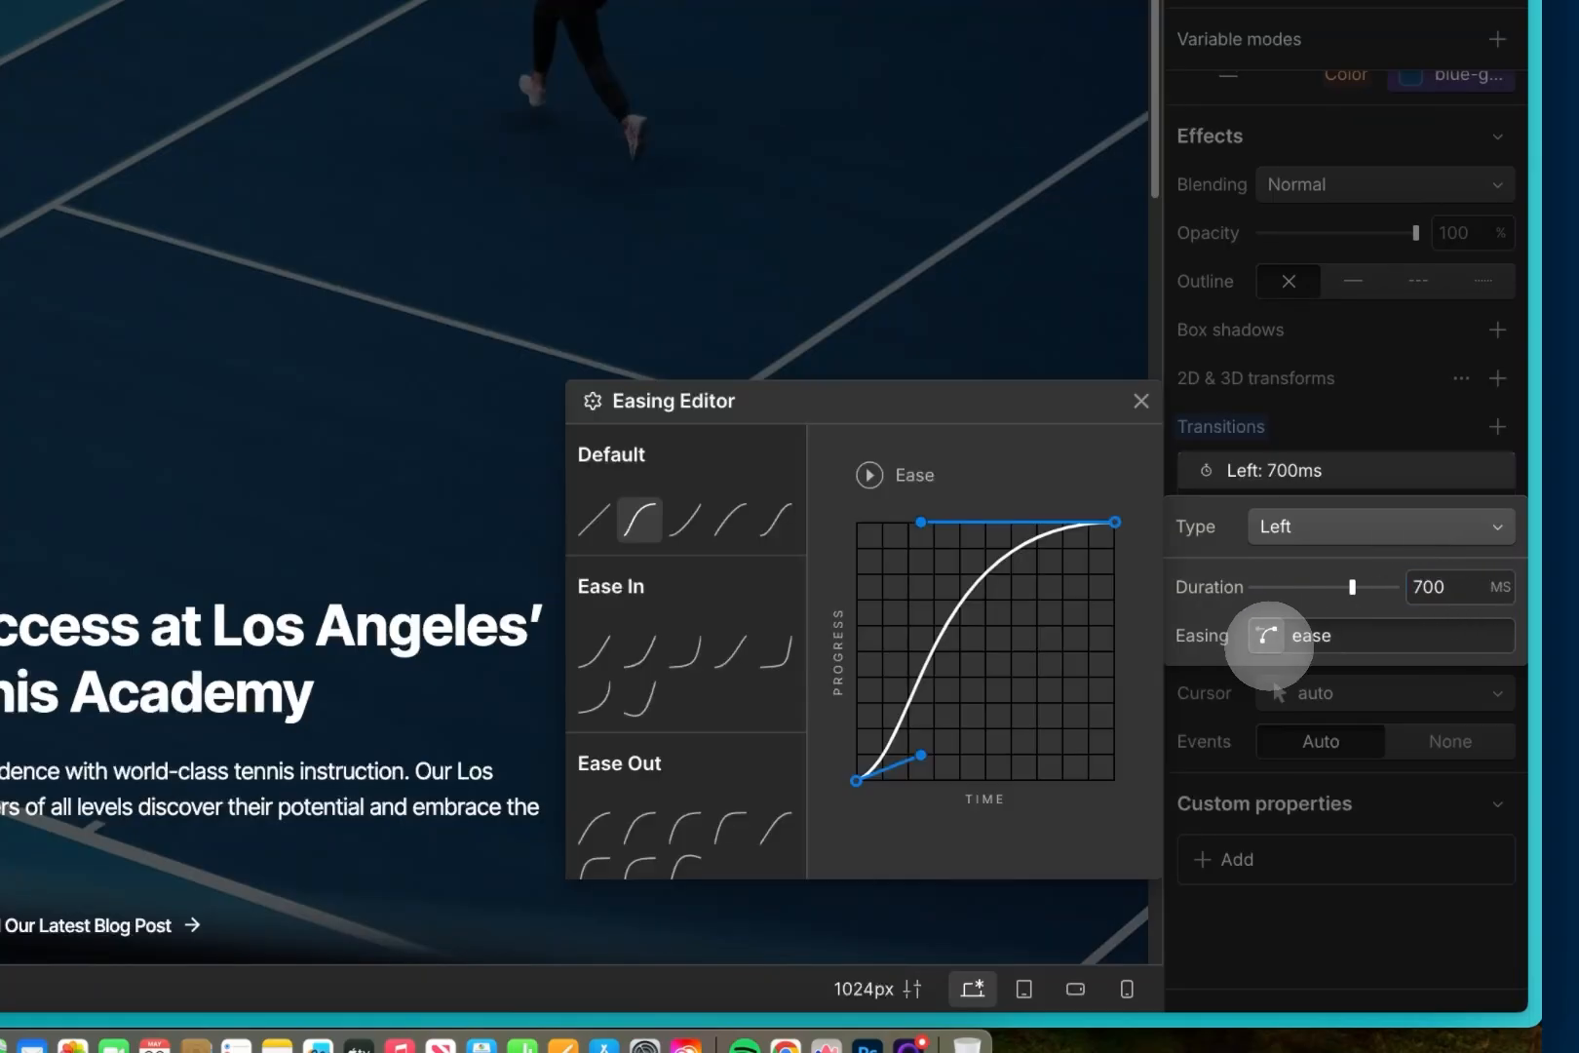
left_click(687, 826)
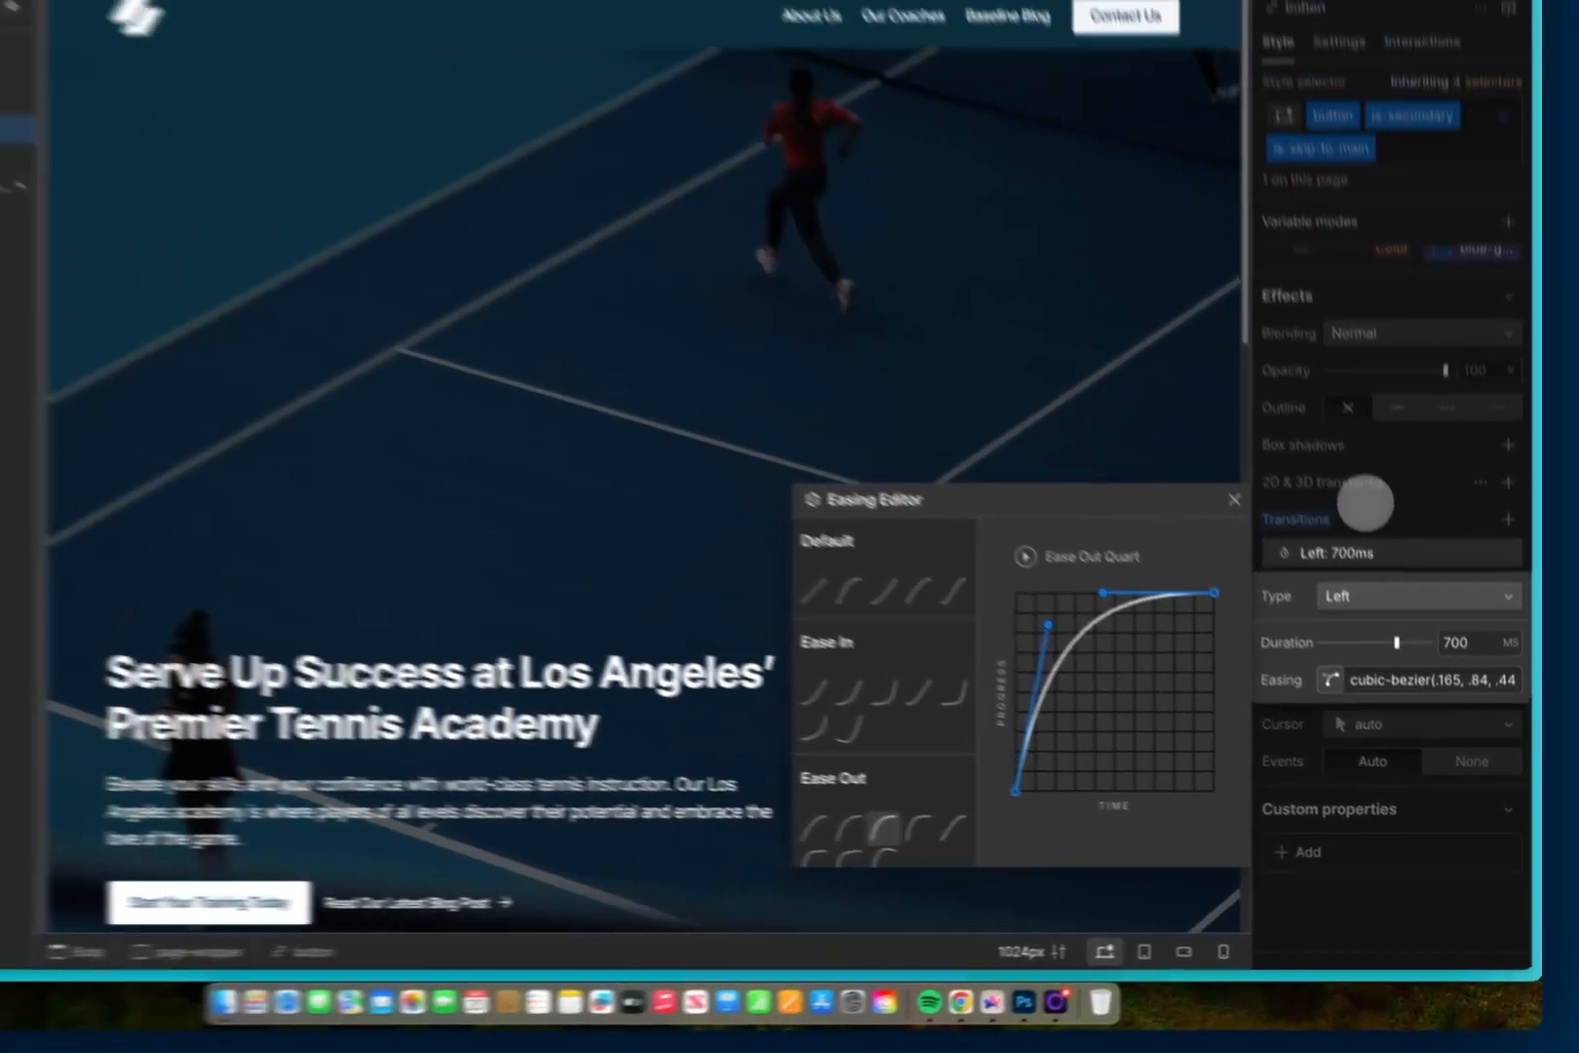
left_click(1313, 377)
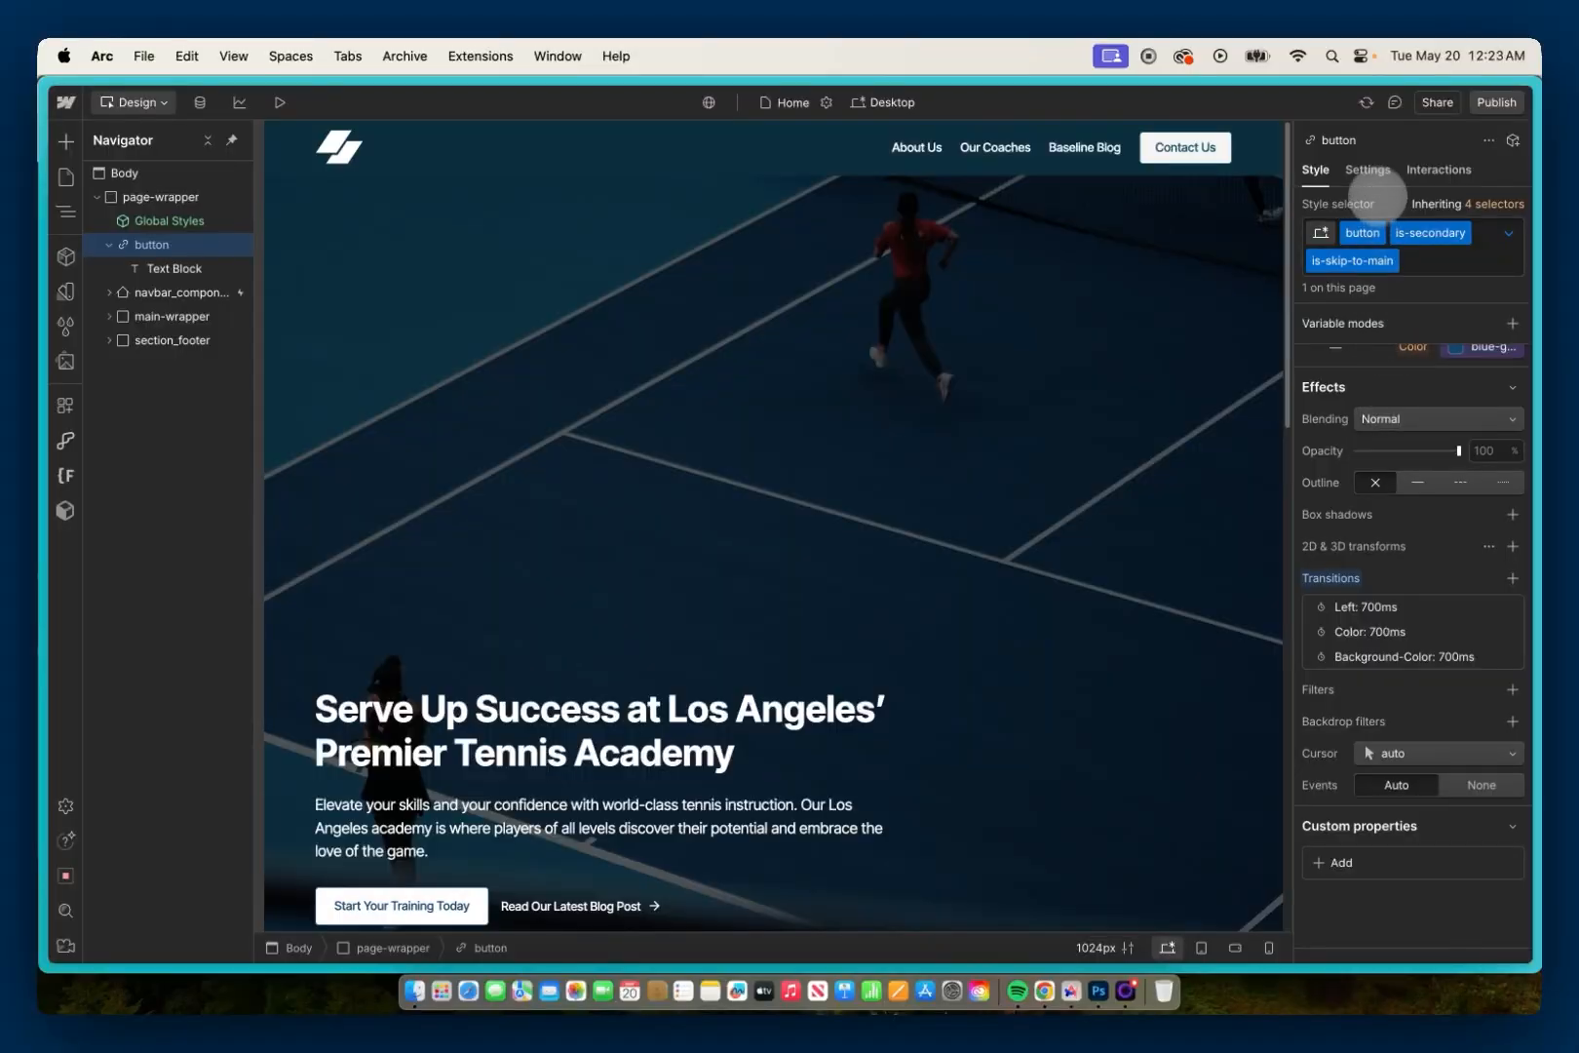
Step: Link the skip button to the page section main-content
left_click(1368, 172)
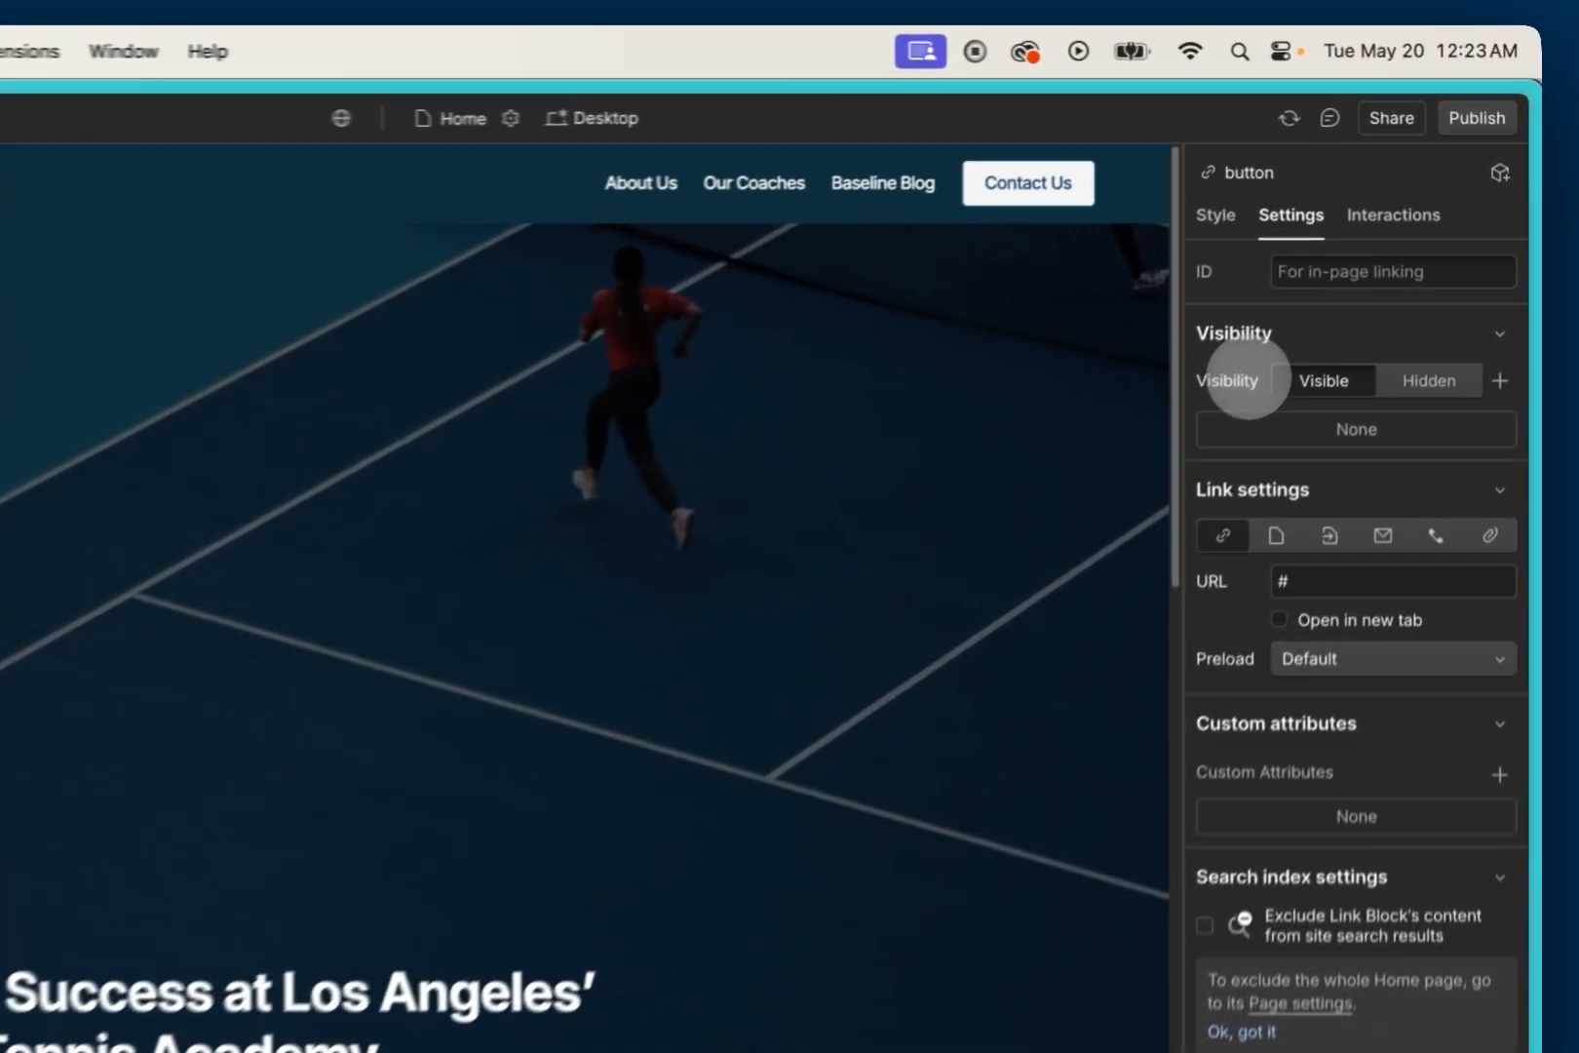
left_click(1318, 563)
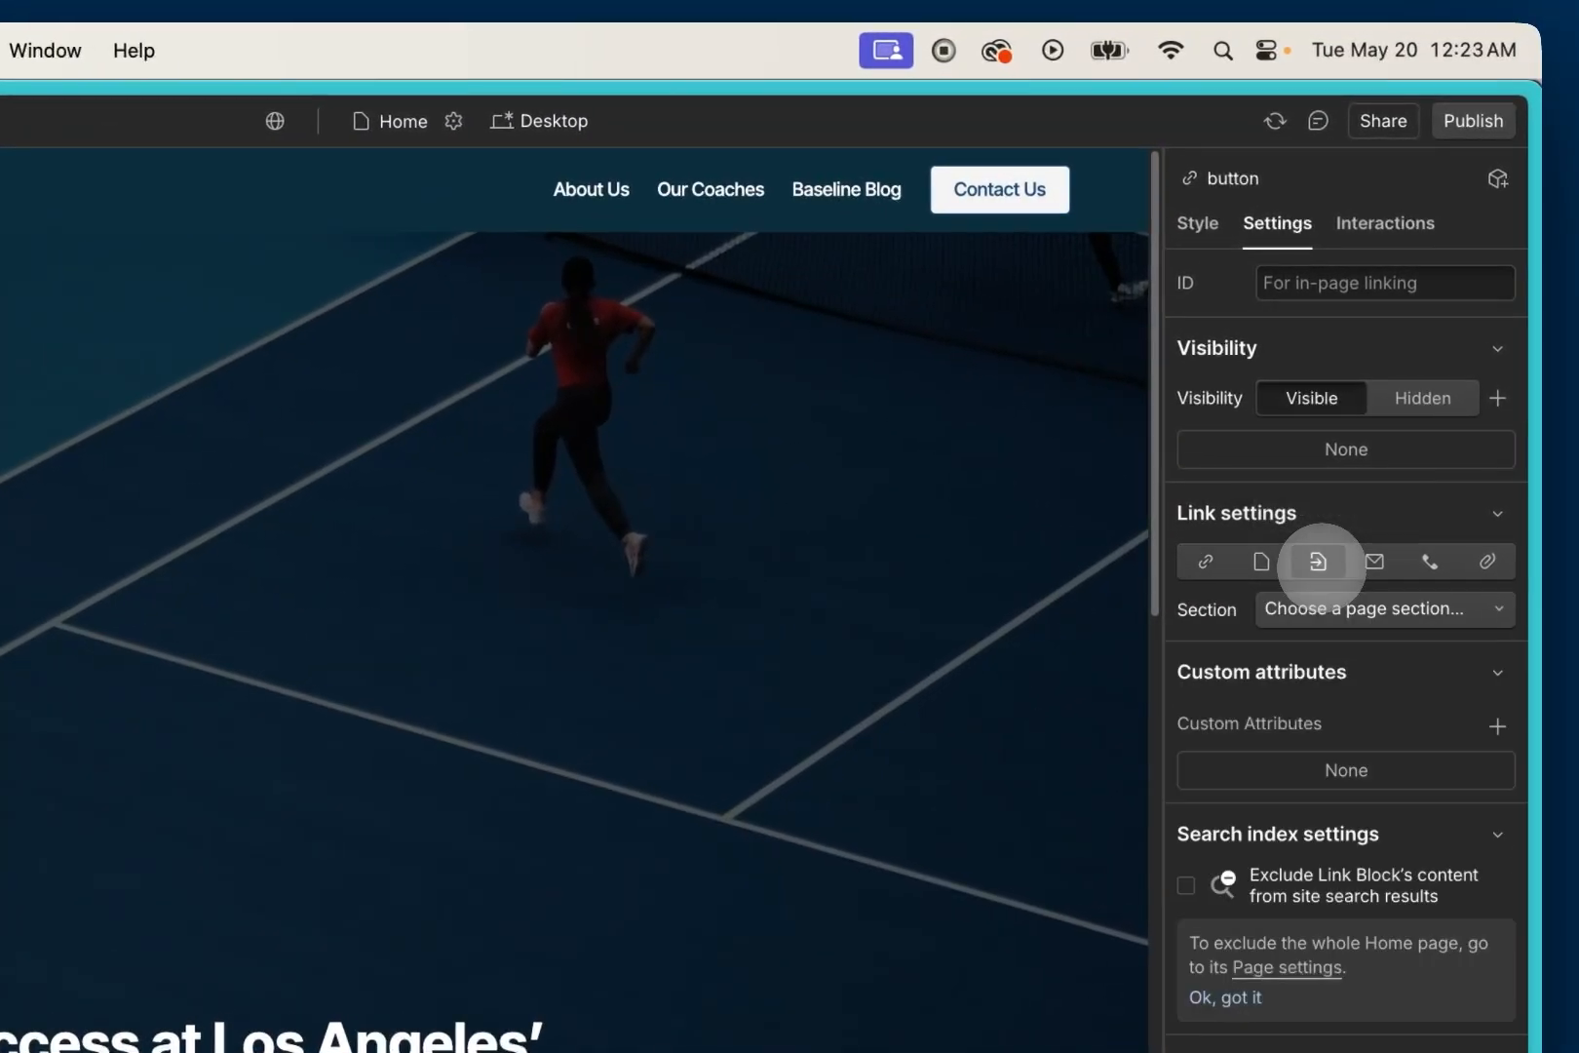
left_click(1322, 608)
left_click(1308, 692)
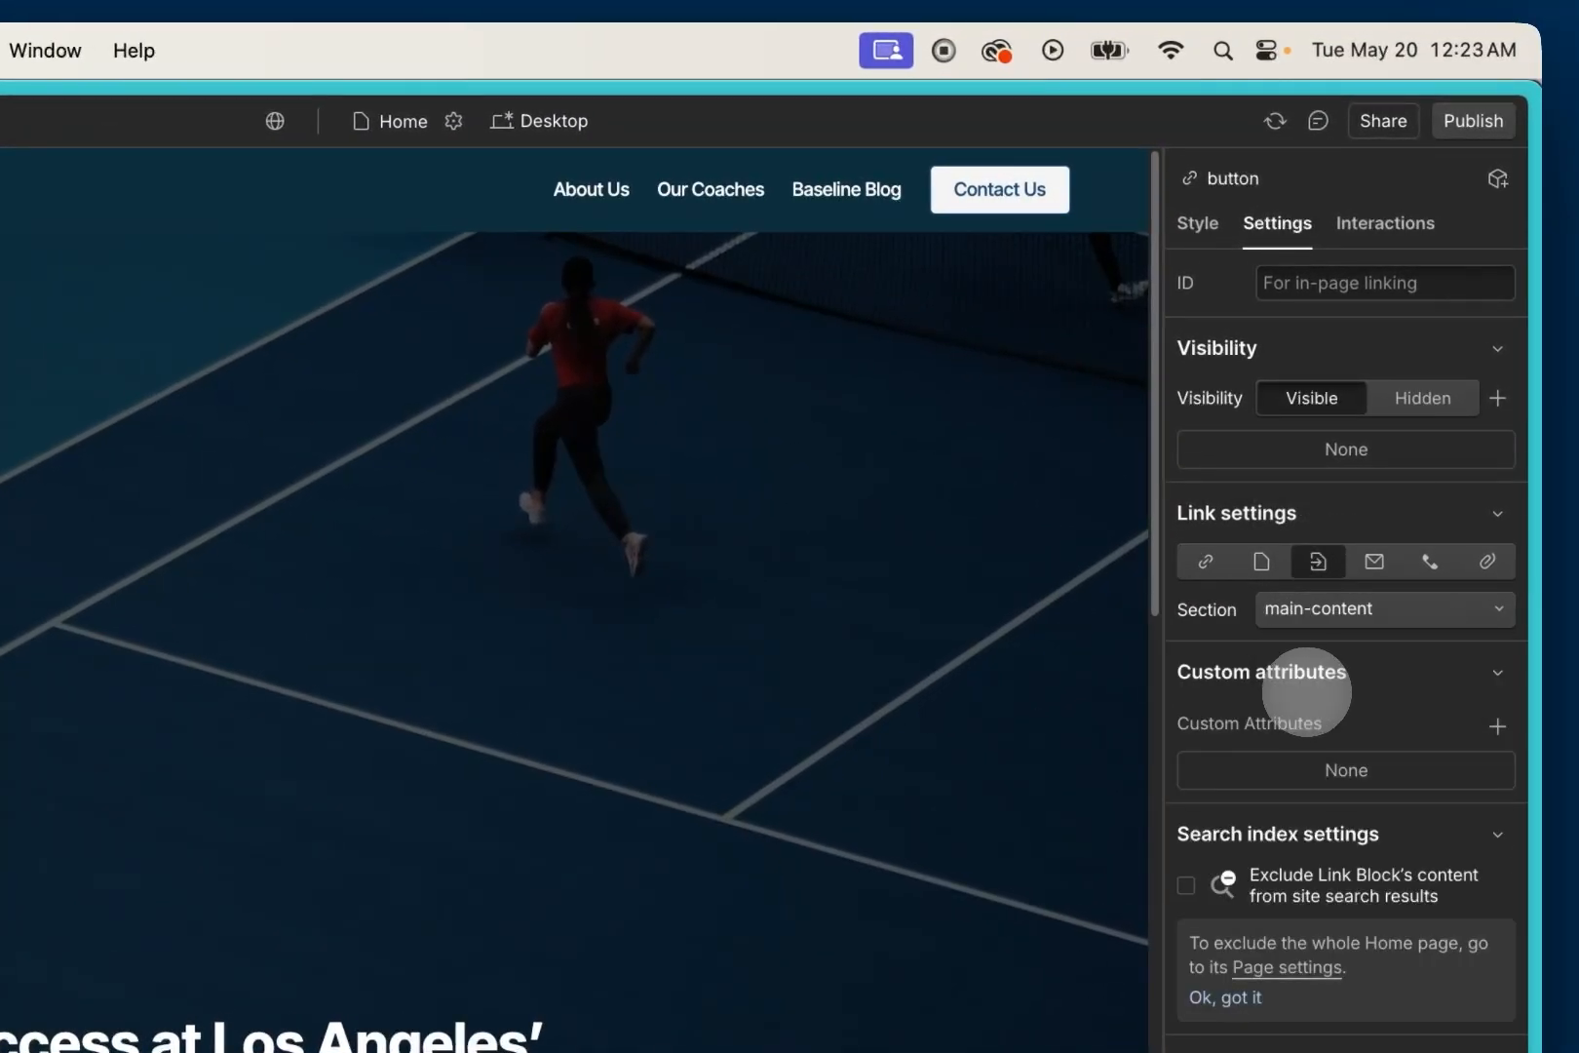
Step: Publish the site to the valleytennis28.webflow.io staging domain and switch to the live page in Chrome
left_click(1454, 125)
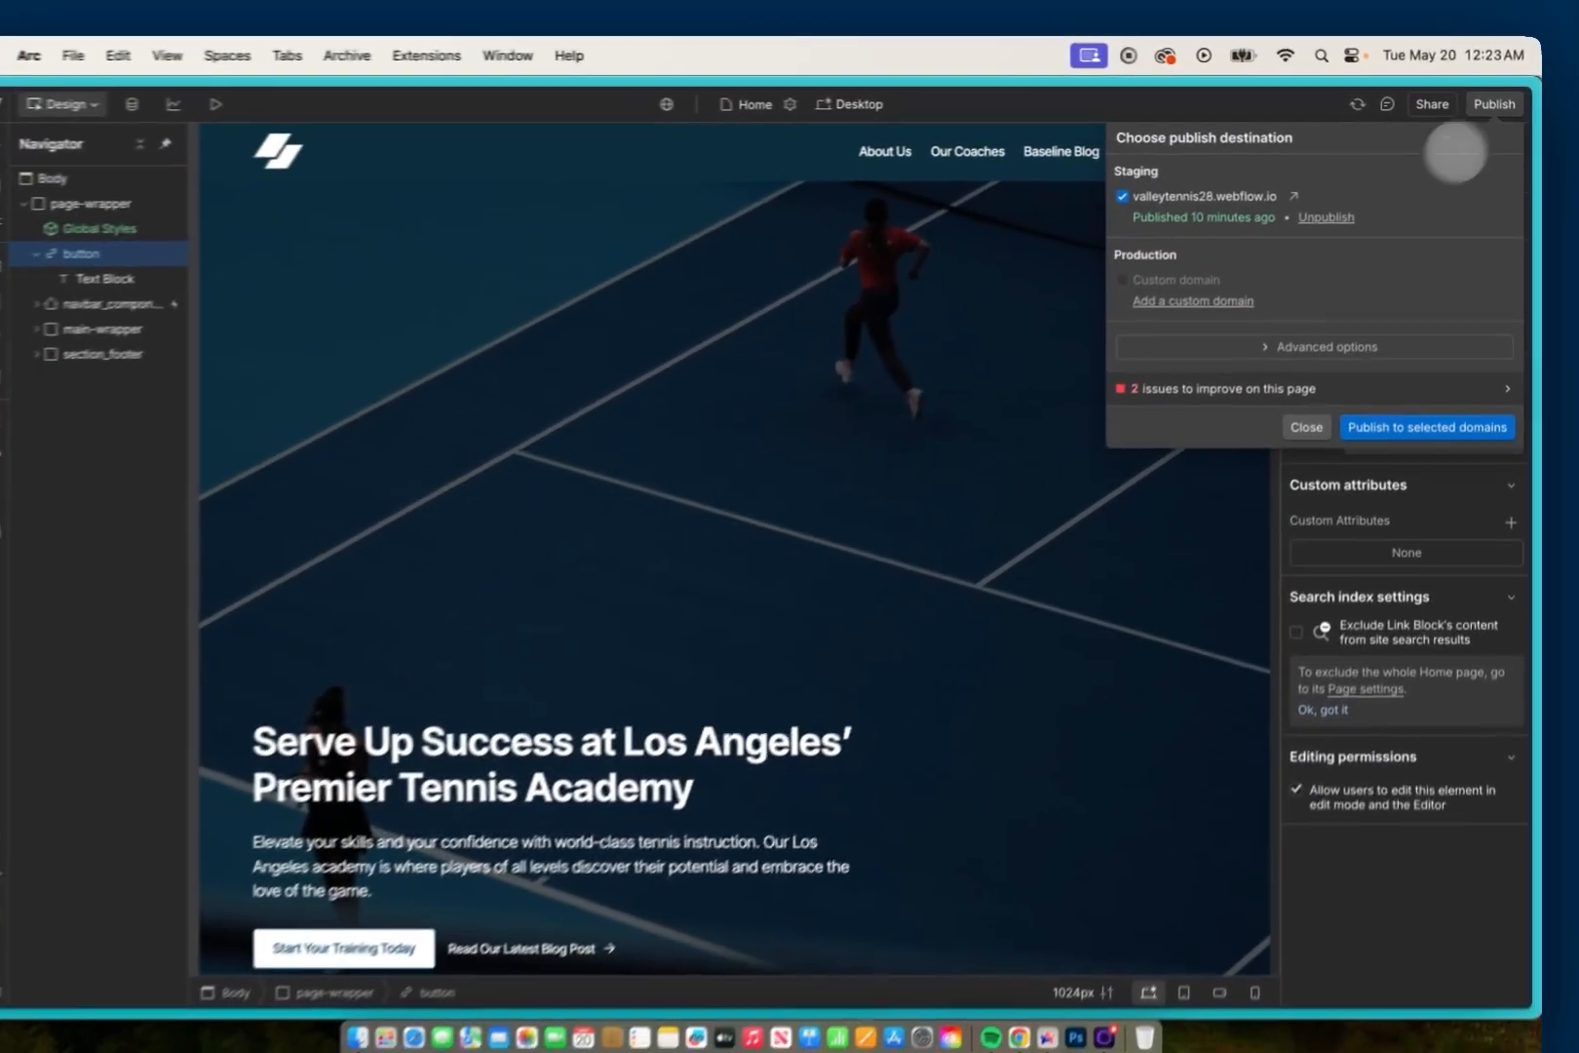
left_click(1358, 548)
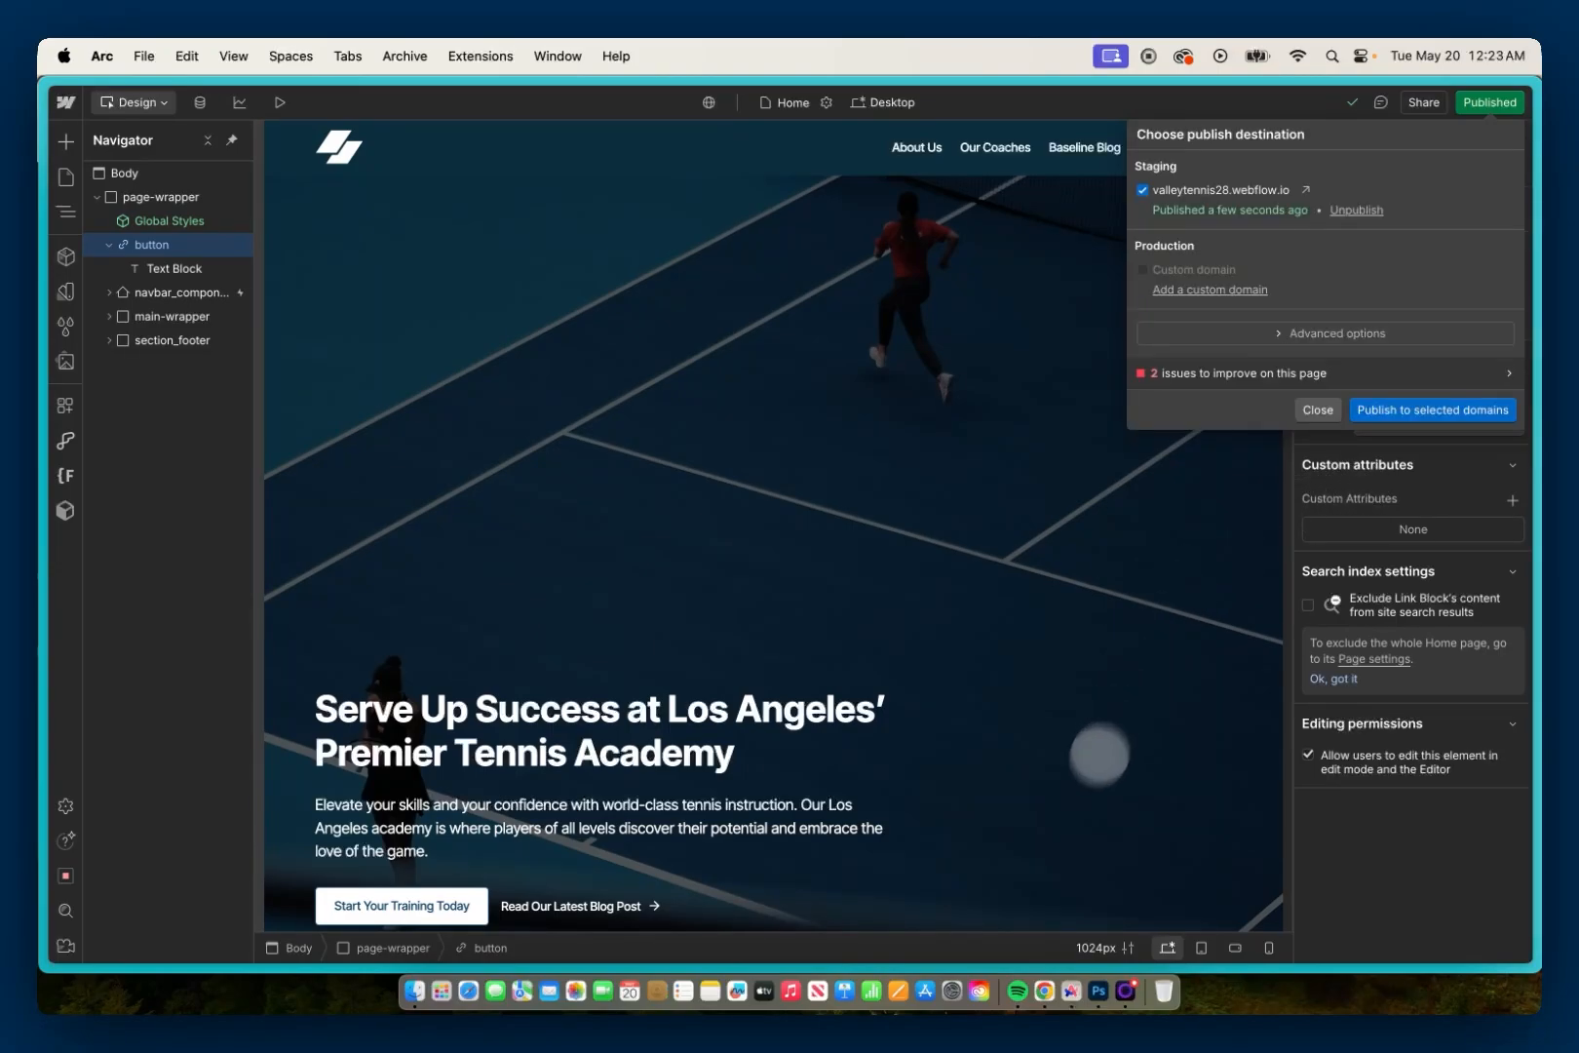
left_click(1044, 991)
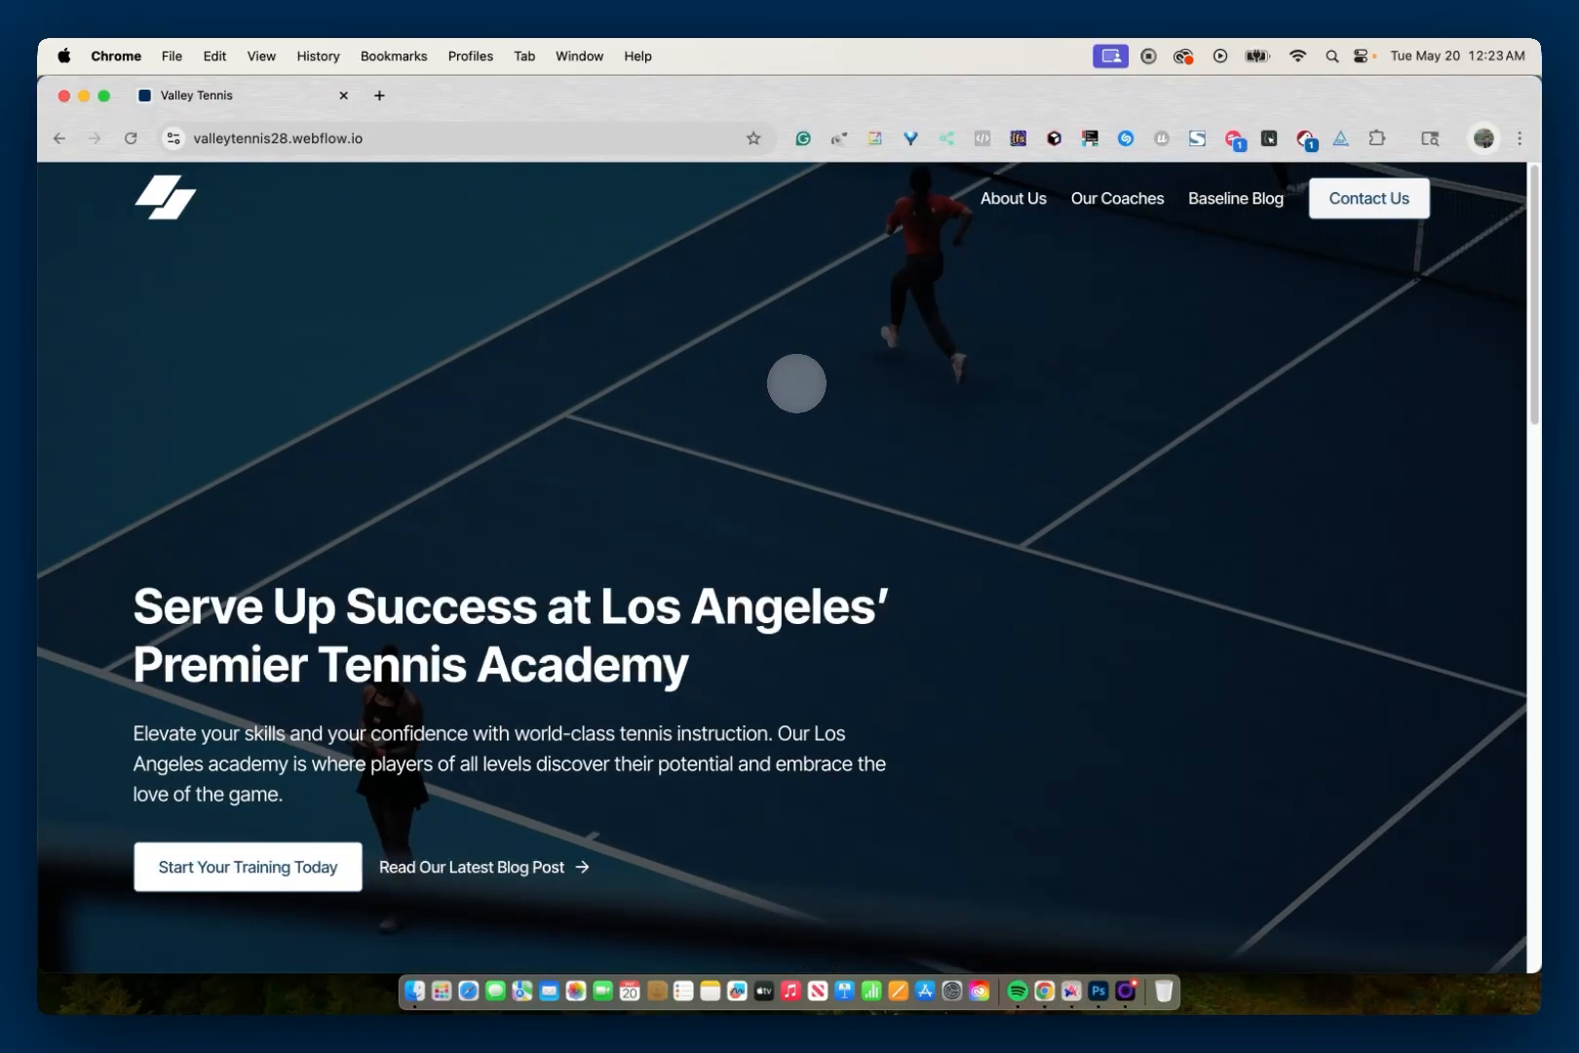
Step: Test the live page by keyboard: focus and activate the "Skip To Main Content" link, and move focus through the hero's two links
scroll(797, 383, "down", 2)
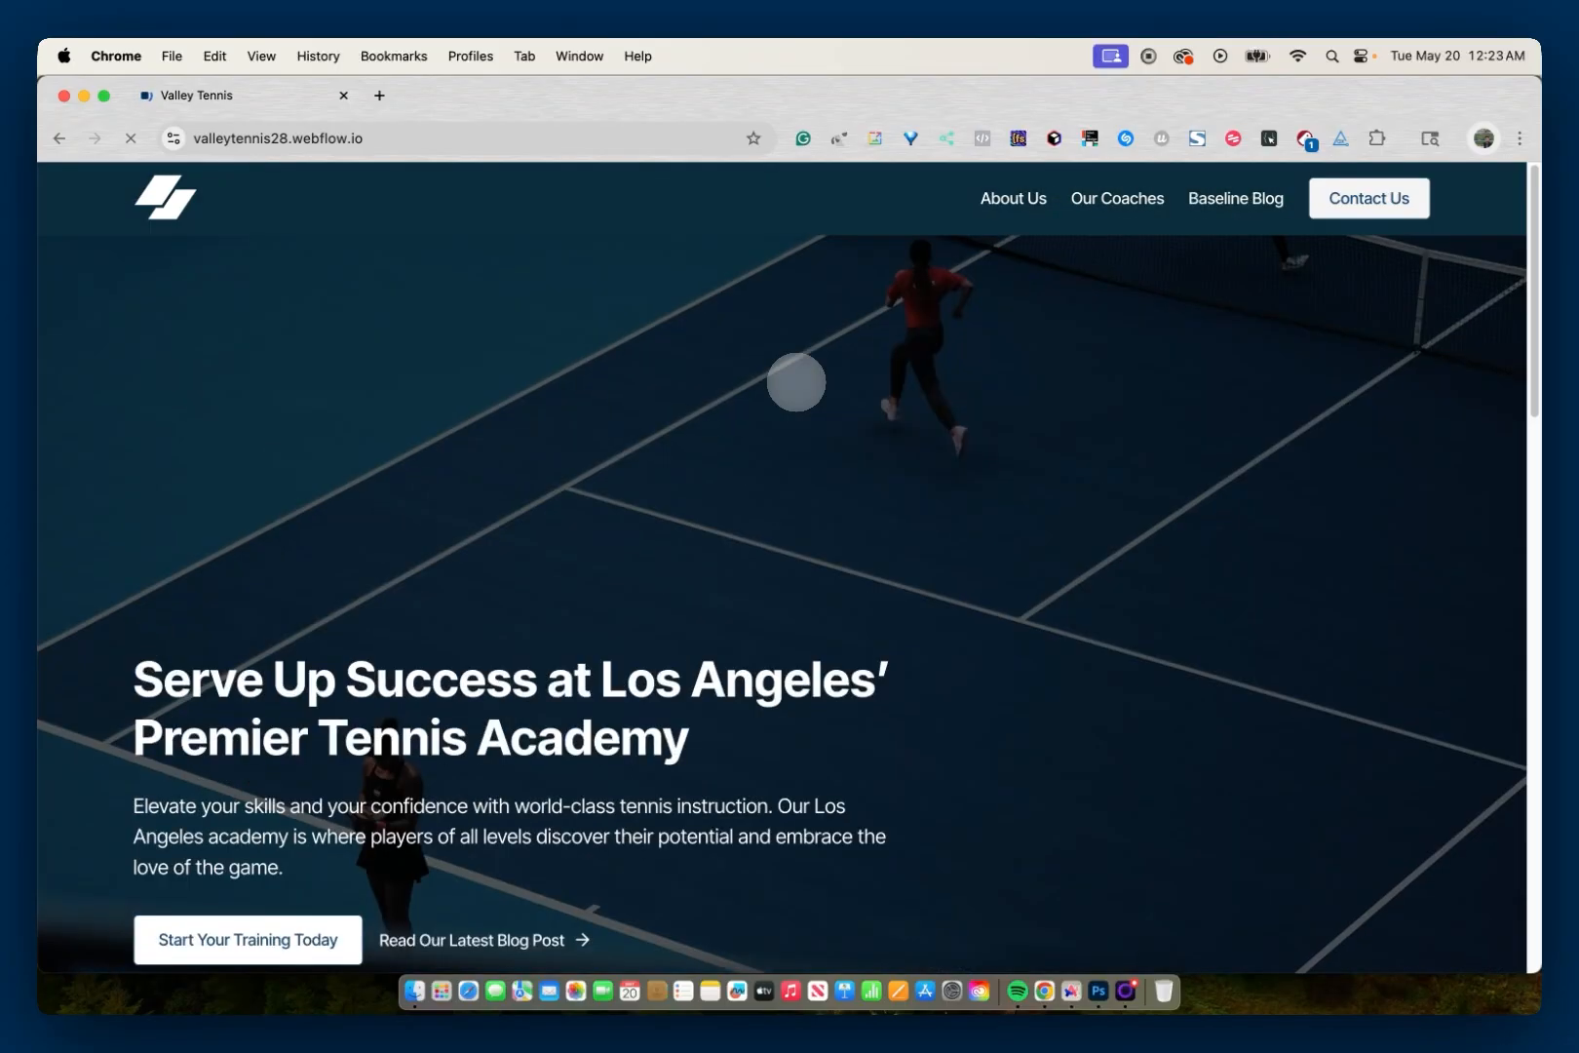
scroll(796, 382, "up", 2)
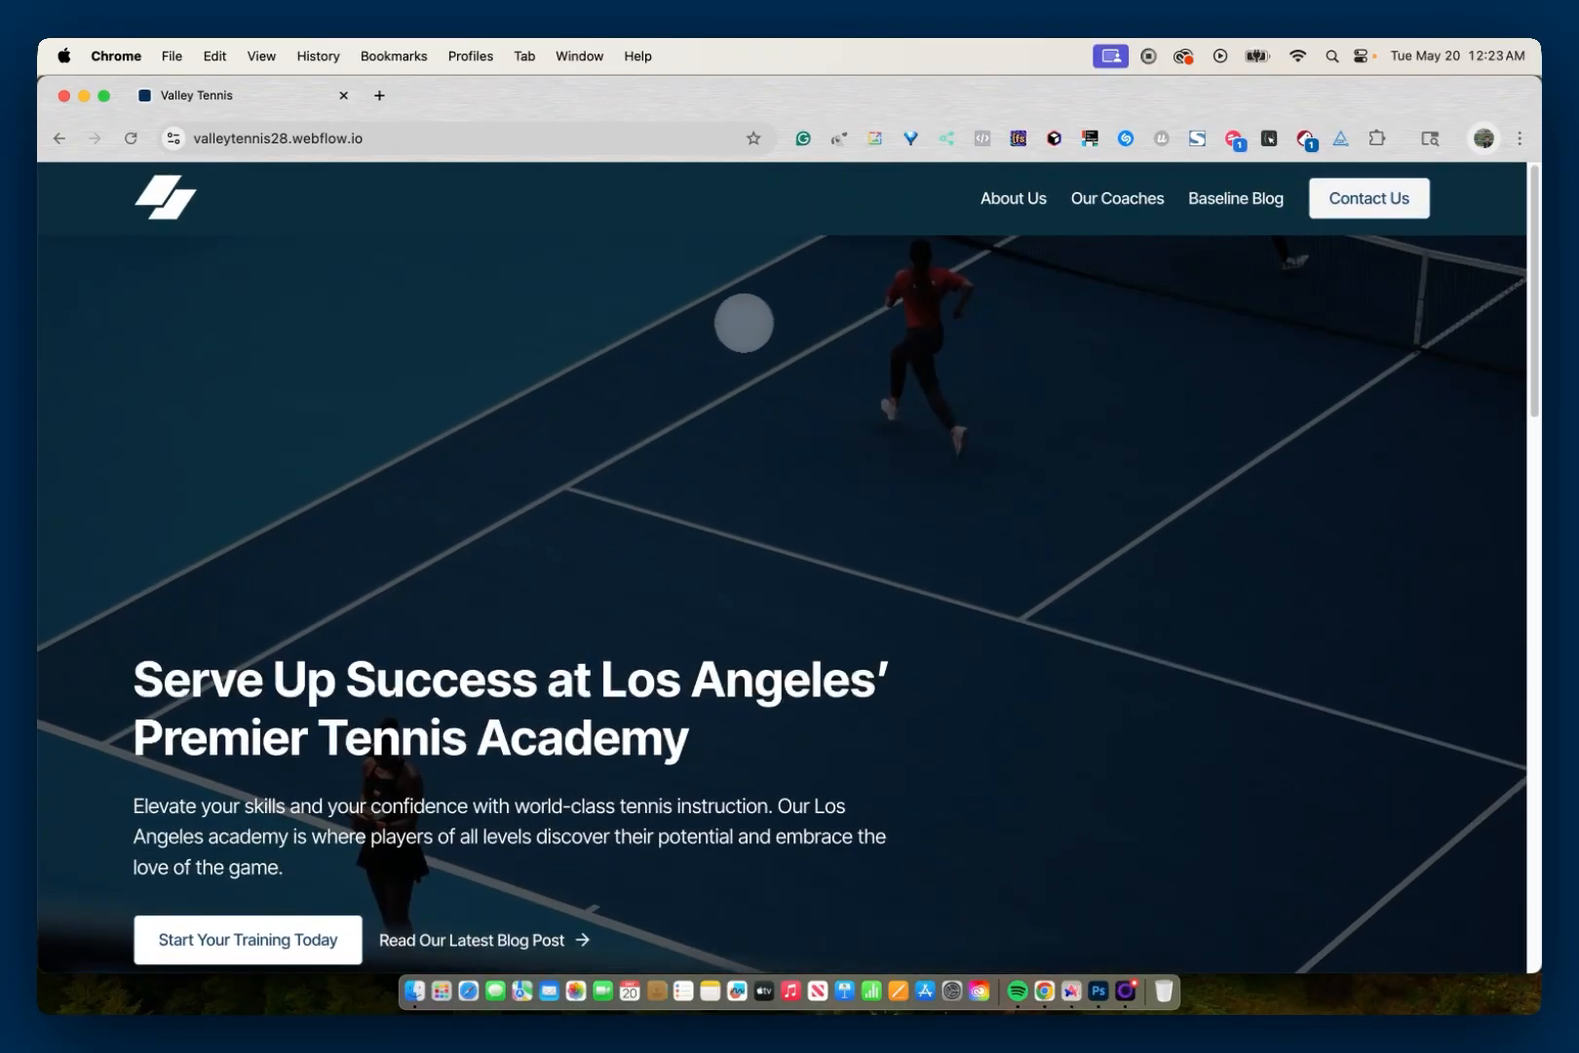
scroll(805, 288, "down", 2)
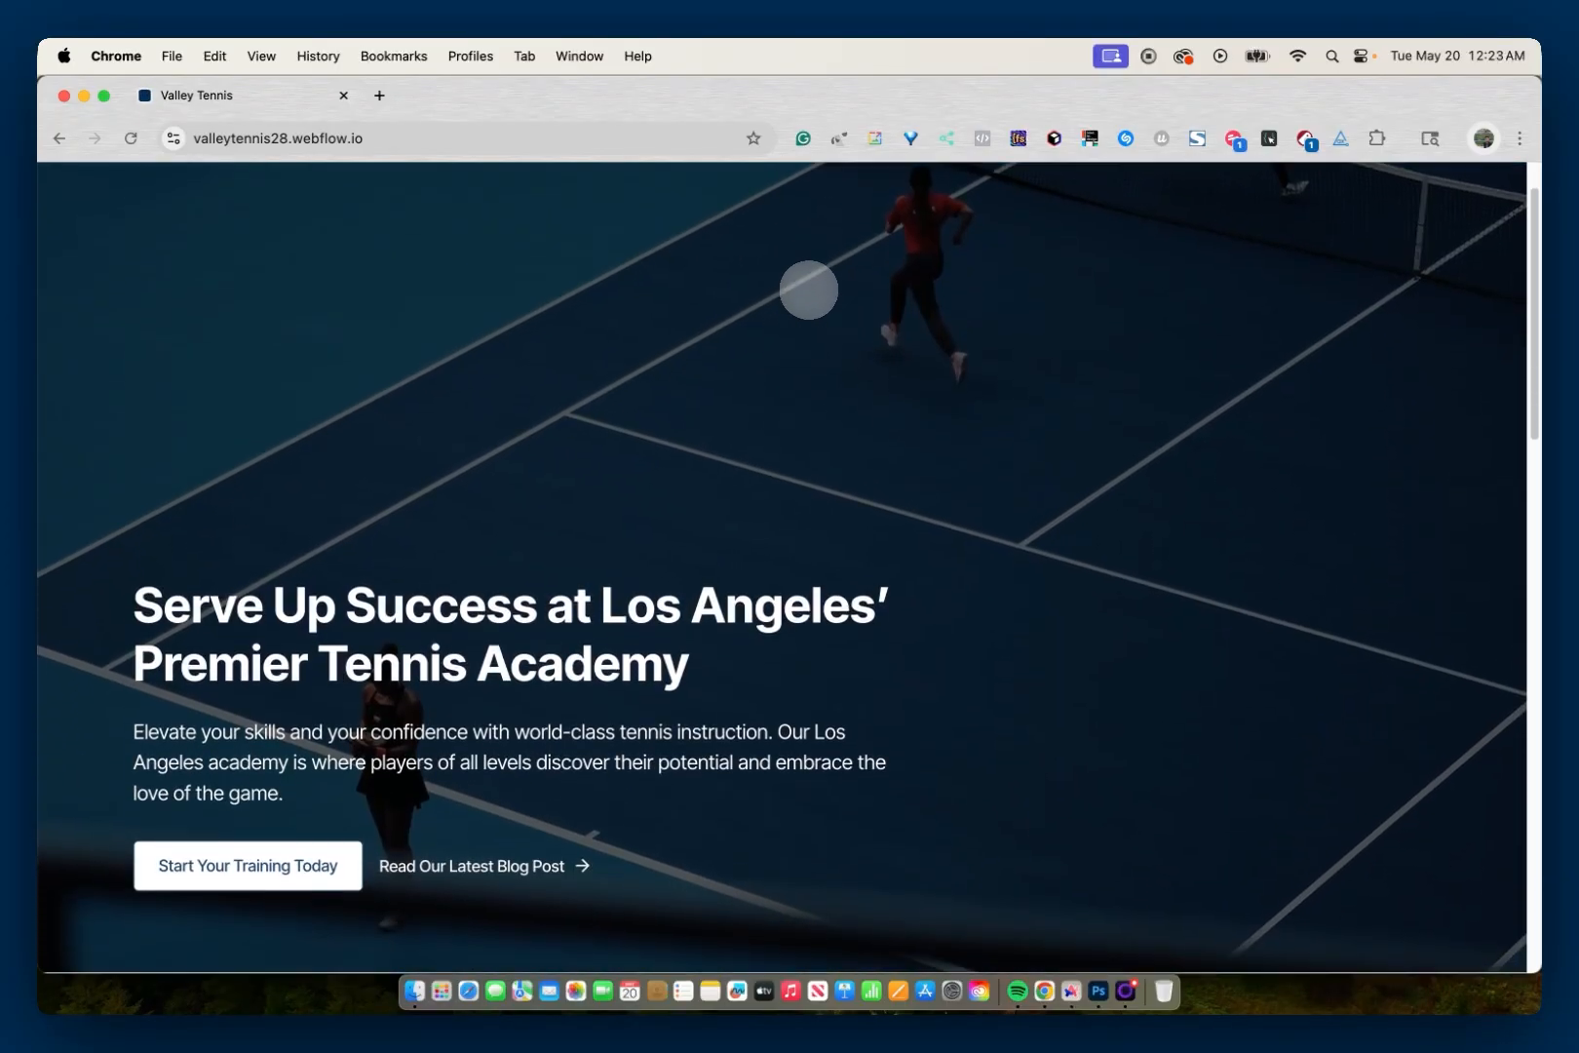
scroll(808, 289, "up", 2)
scroll(808, 289, "down", 2)
scroll(809, 290, "up", 2)
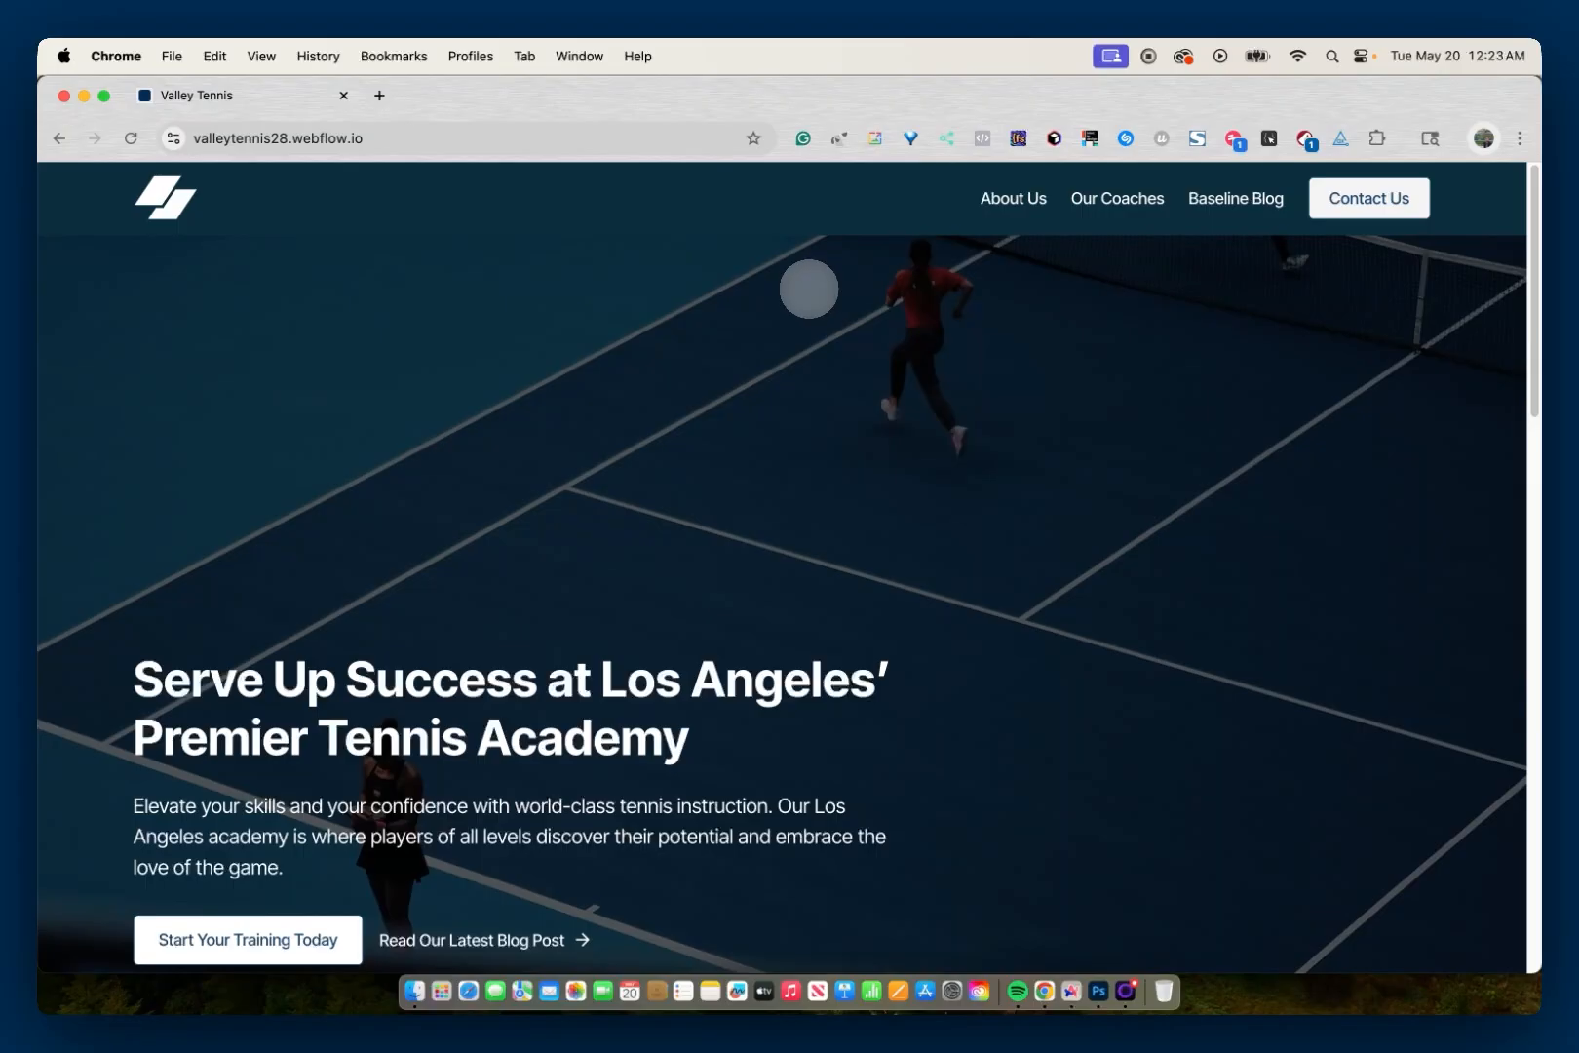
key("Tab")
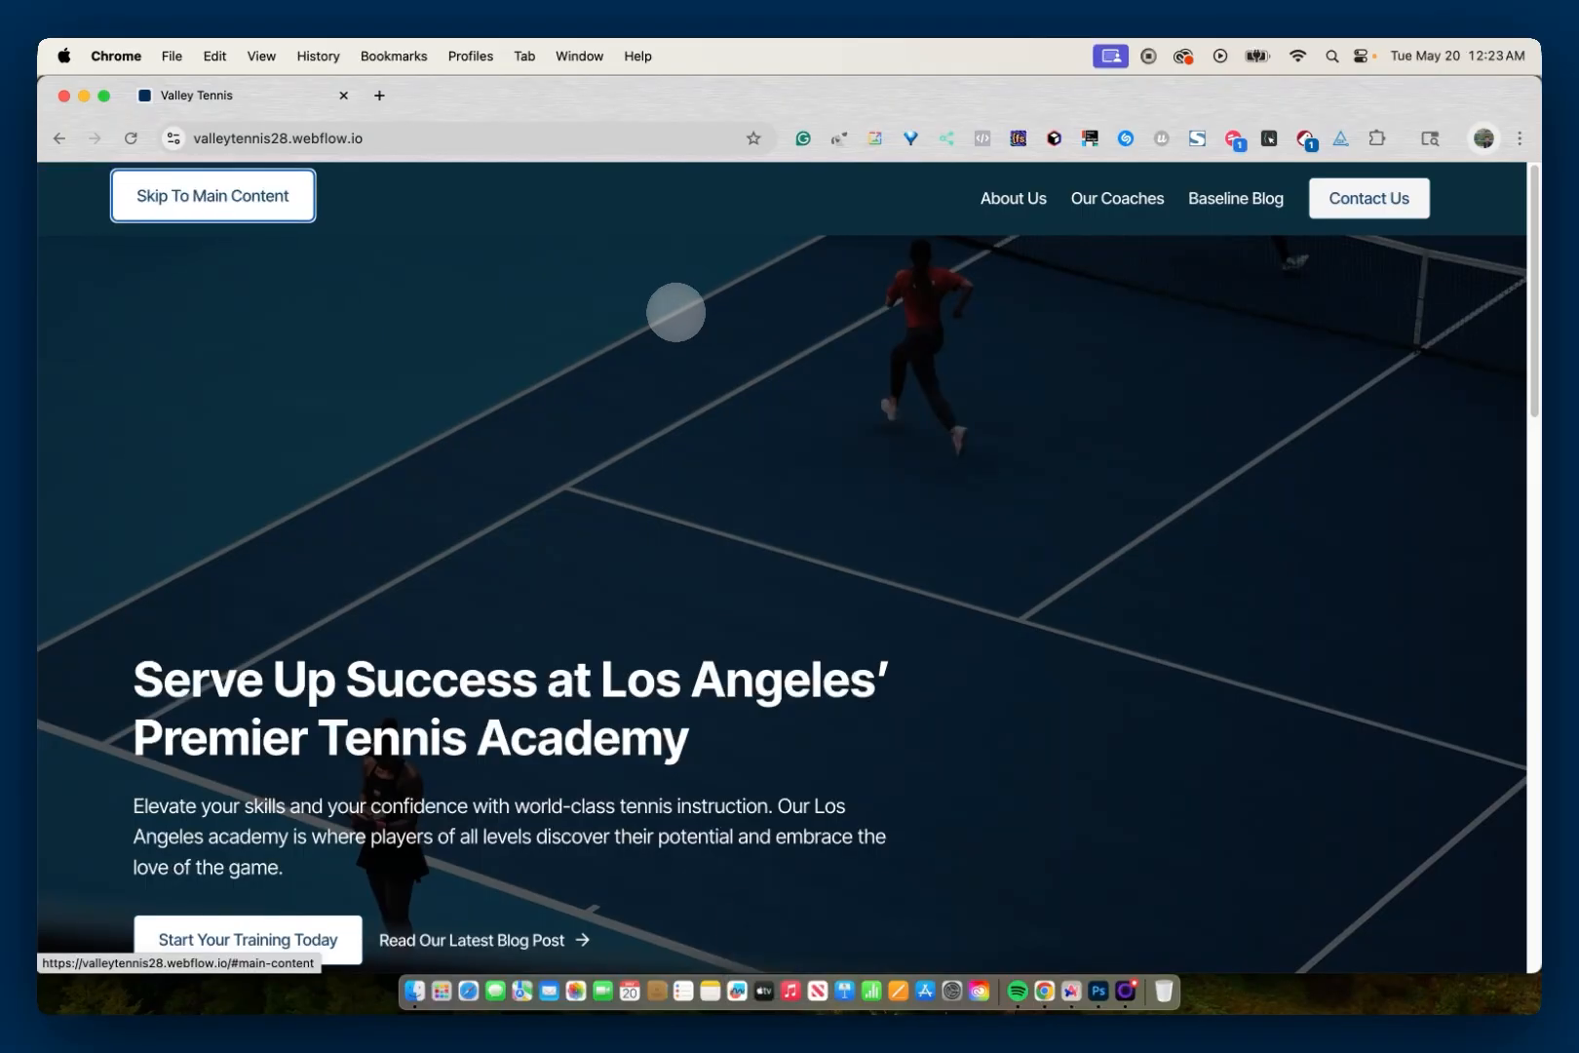
key("Return")
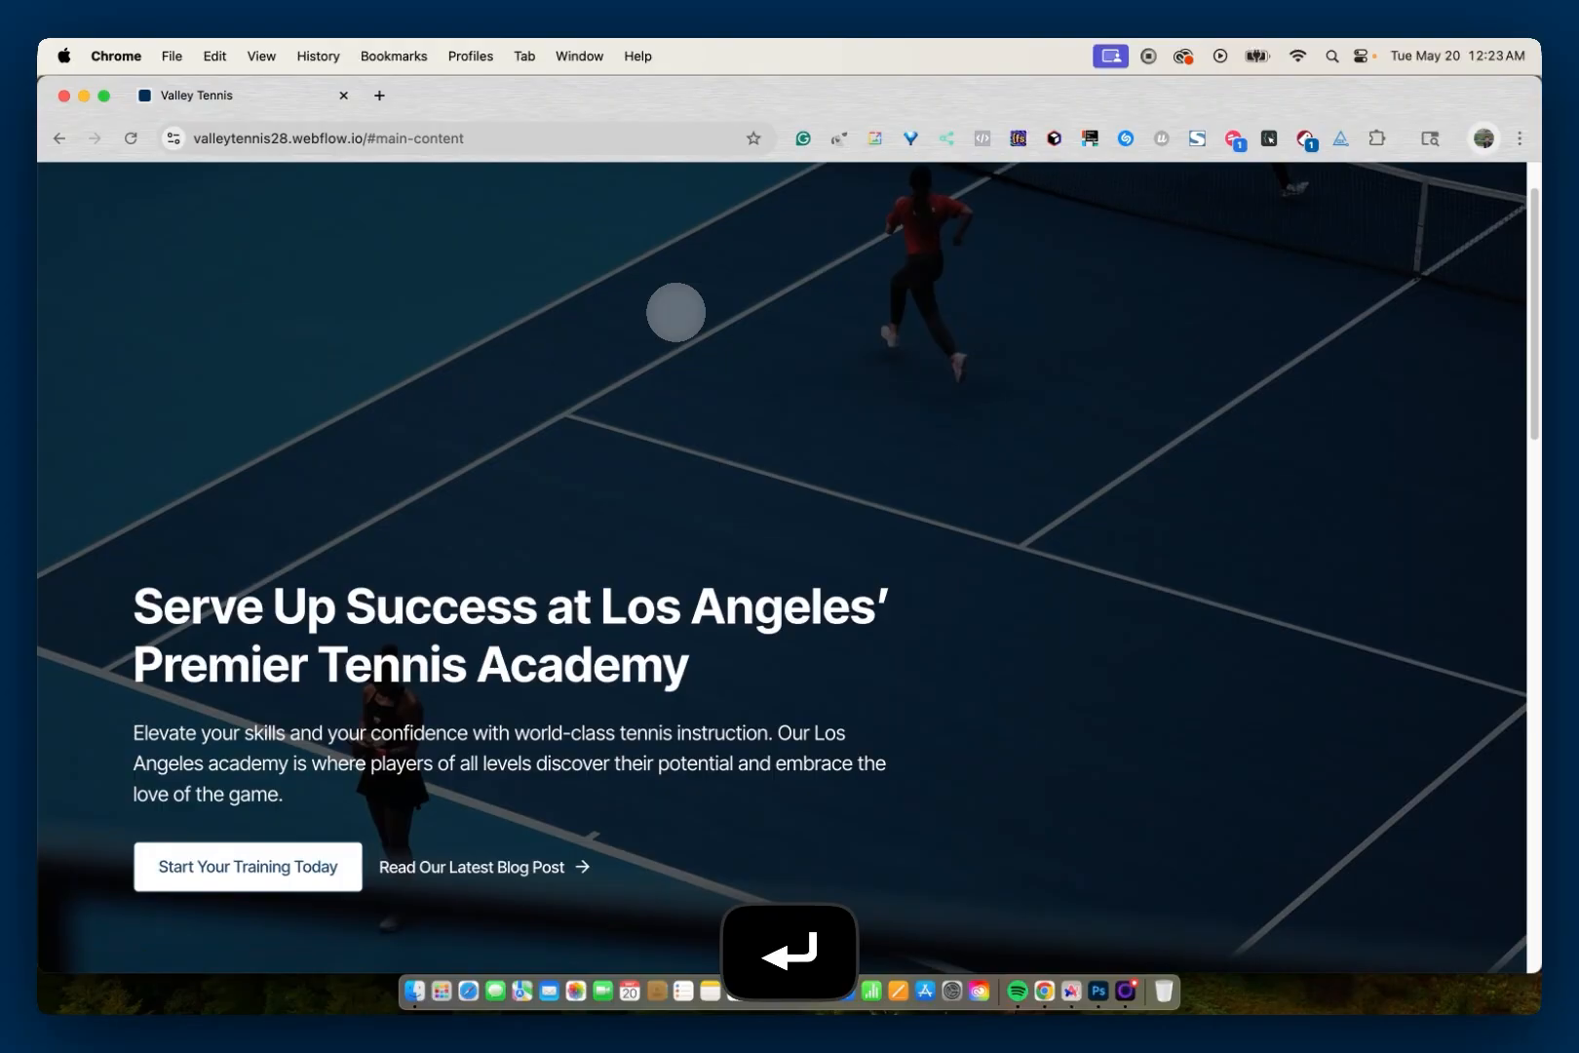
key("Tab")
key("Tab")
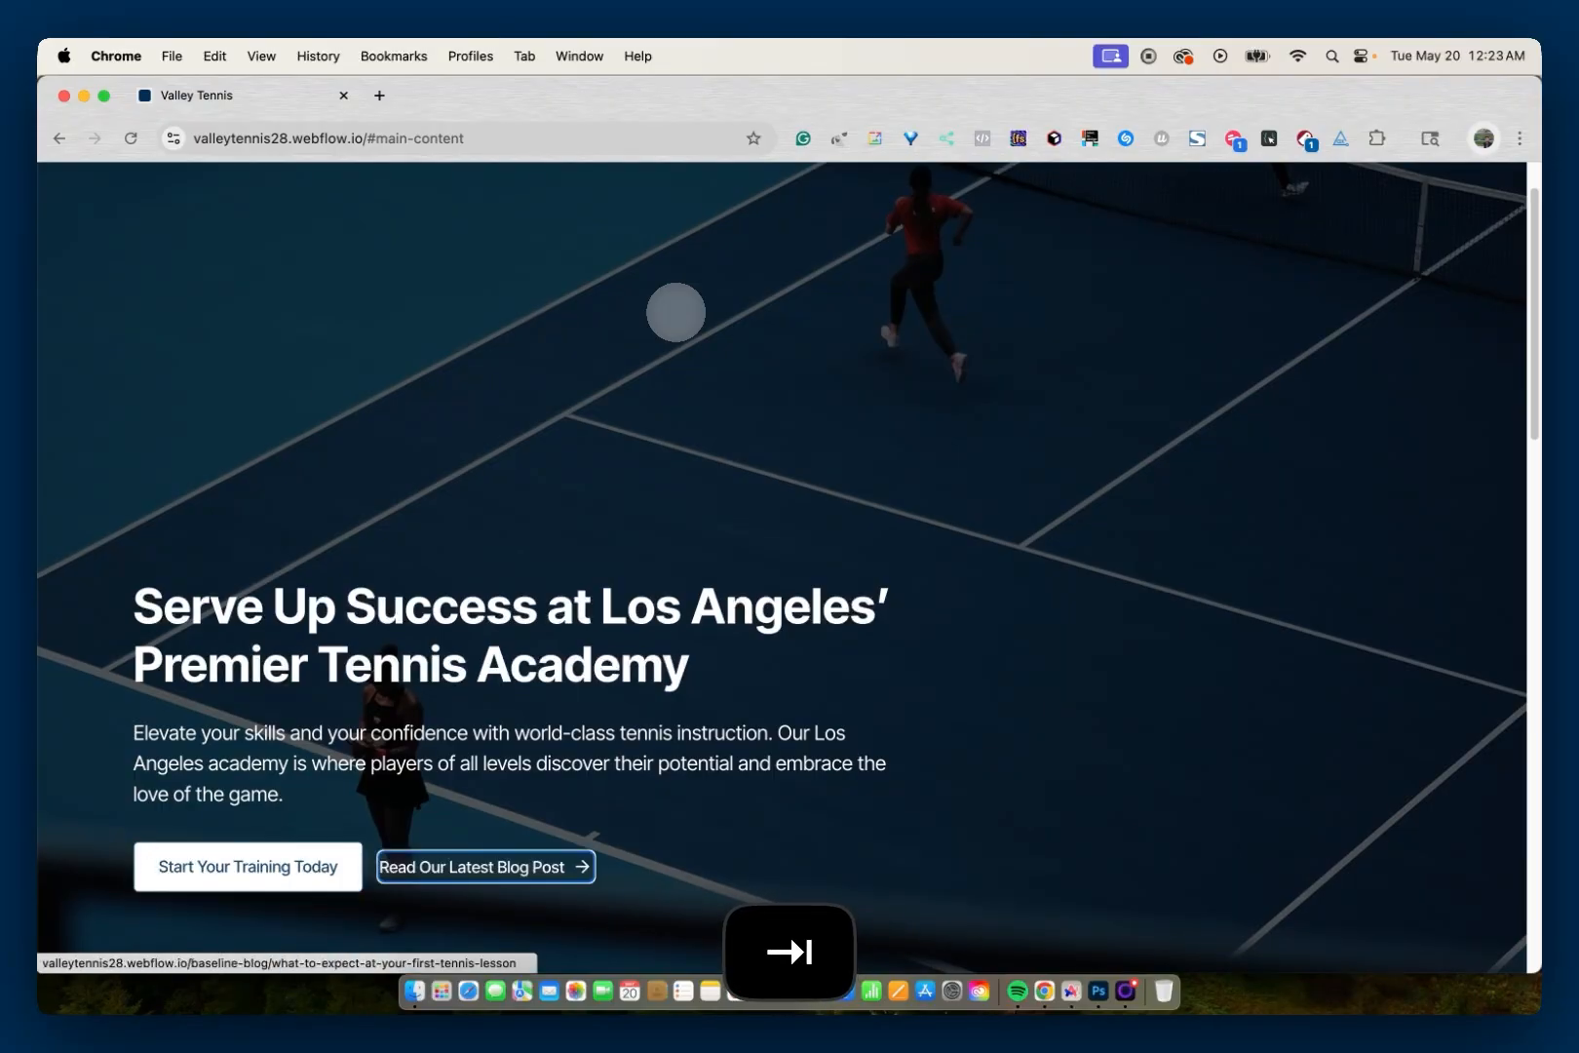
Step: Remove #main-content from the live page's address and reload the page
scroll(676, 312, "up", 1)
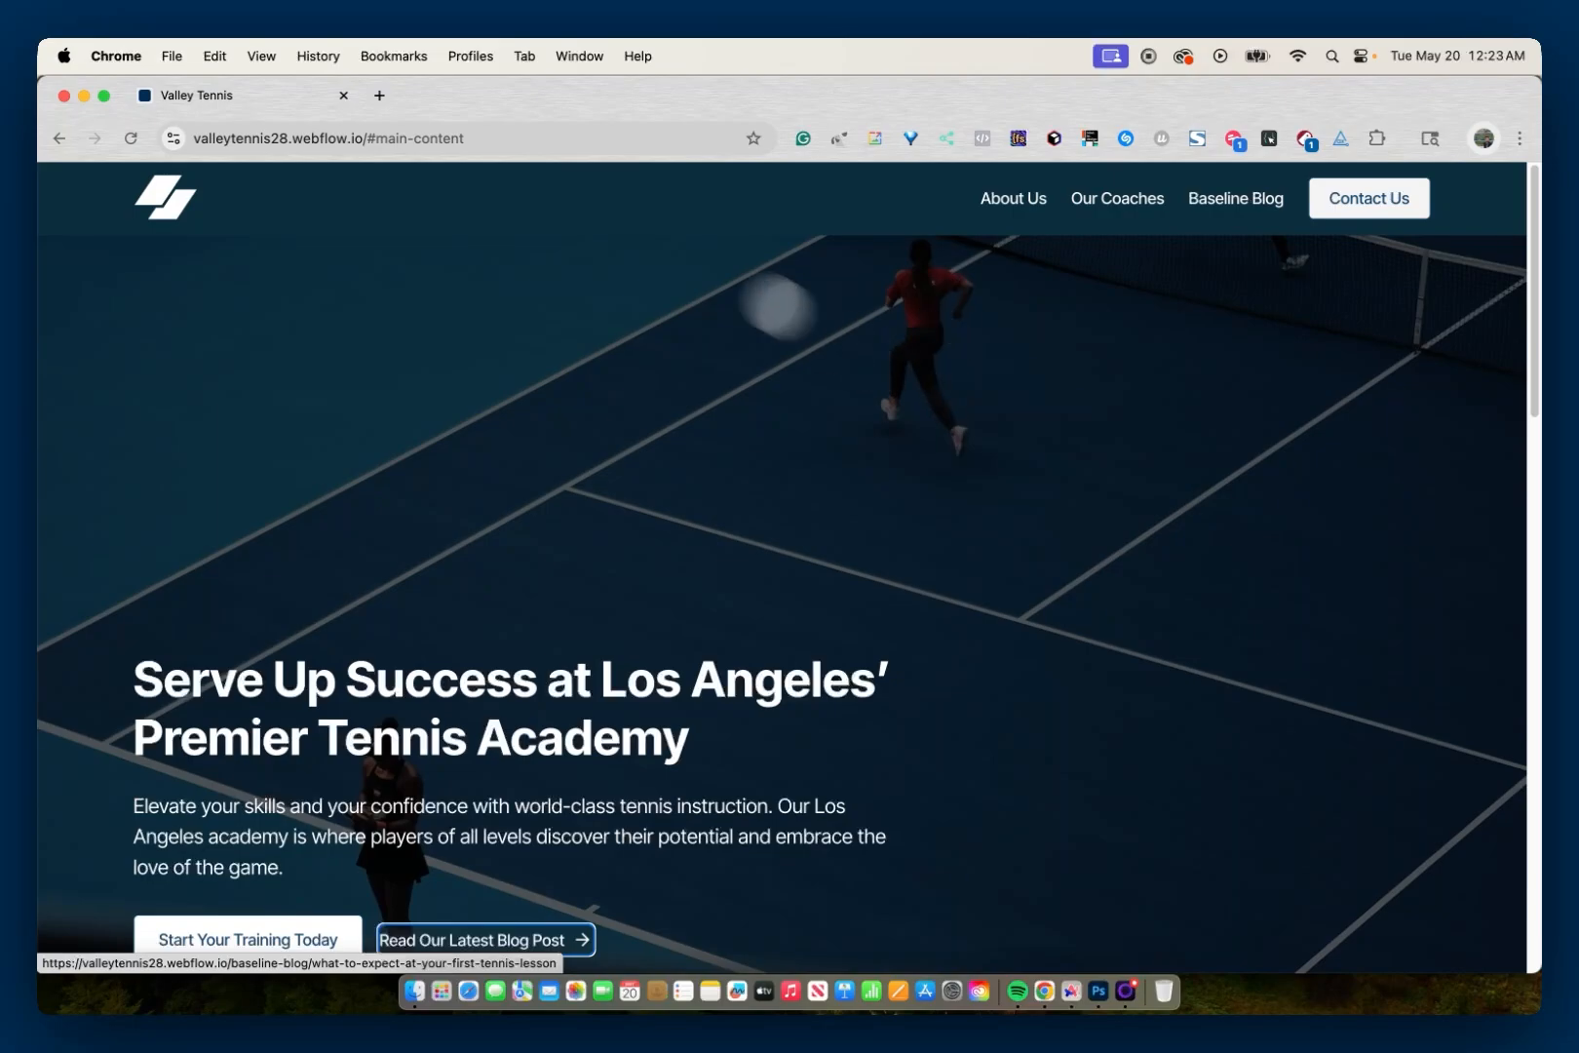
left_click(494, 142)
left_click_drag(456, 141, 369, 147)
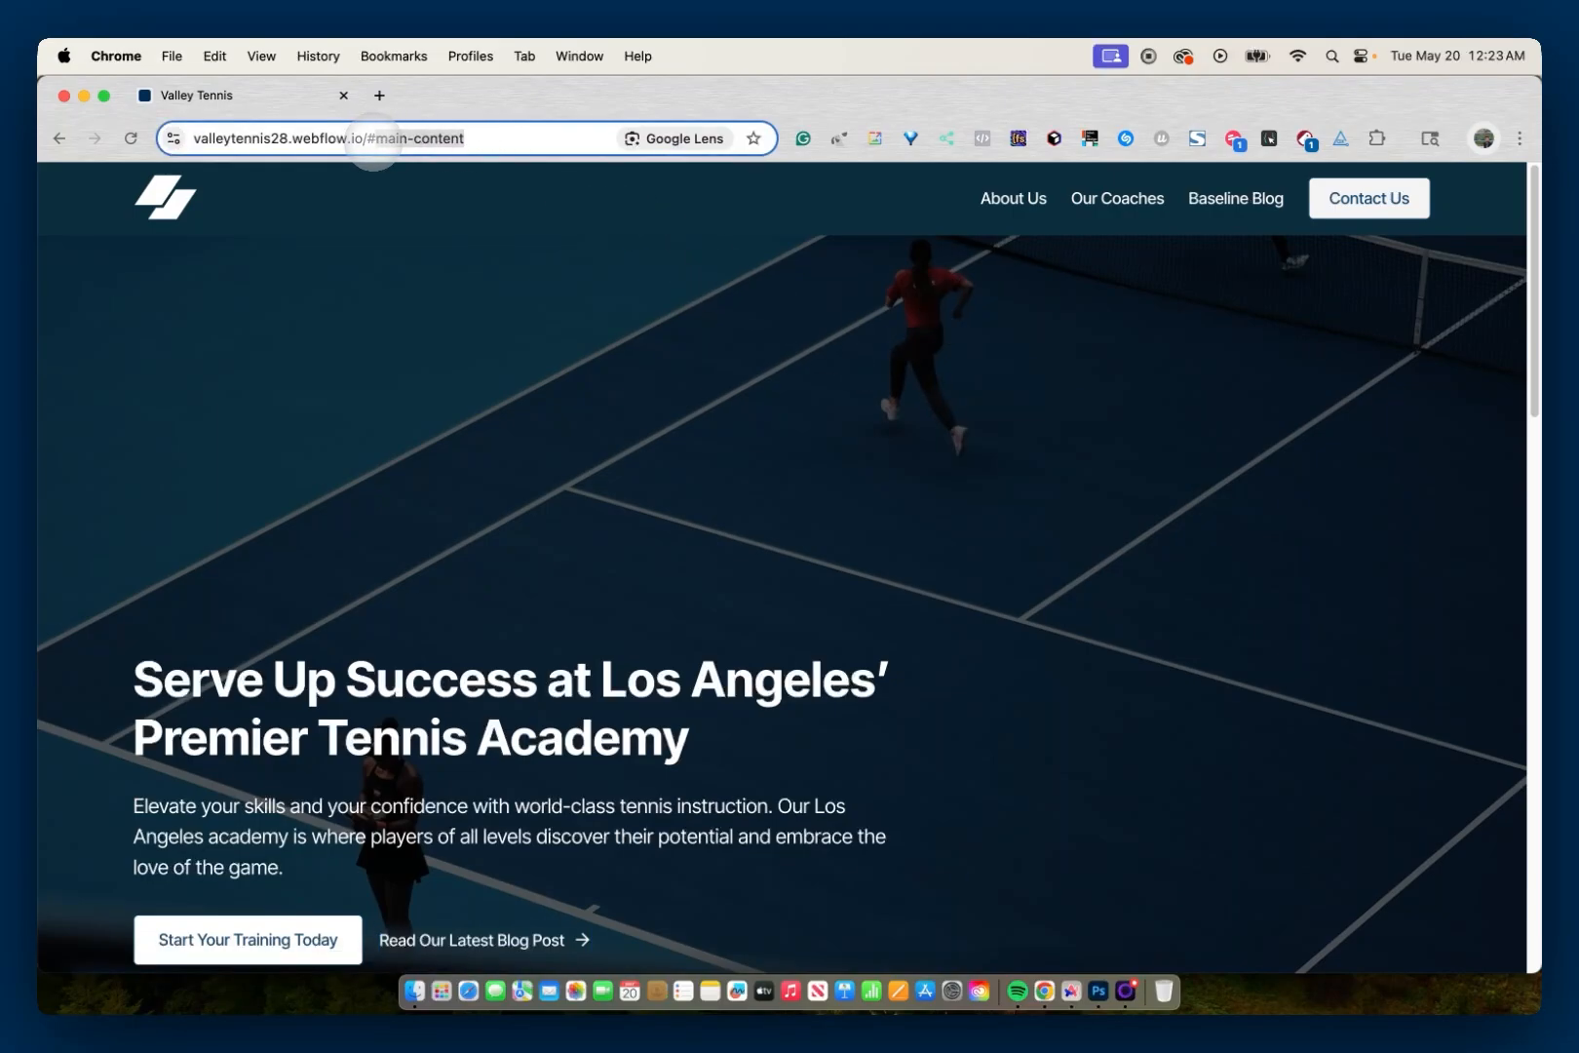
key("BackSpace")
key("BackSpace")
key("Return")
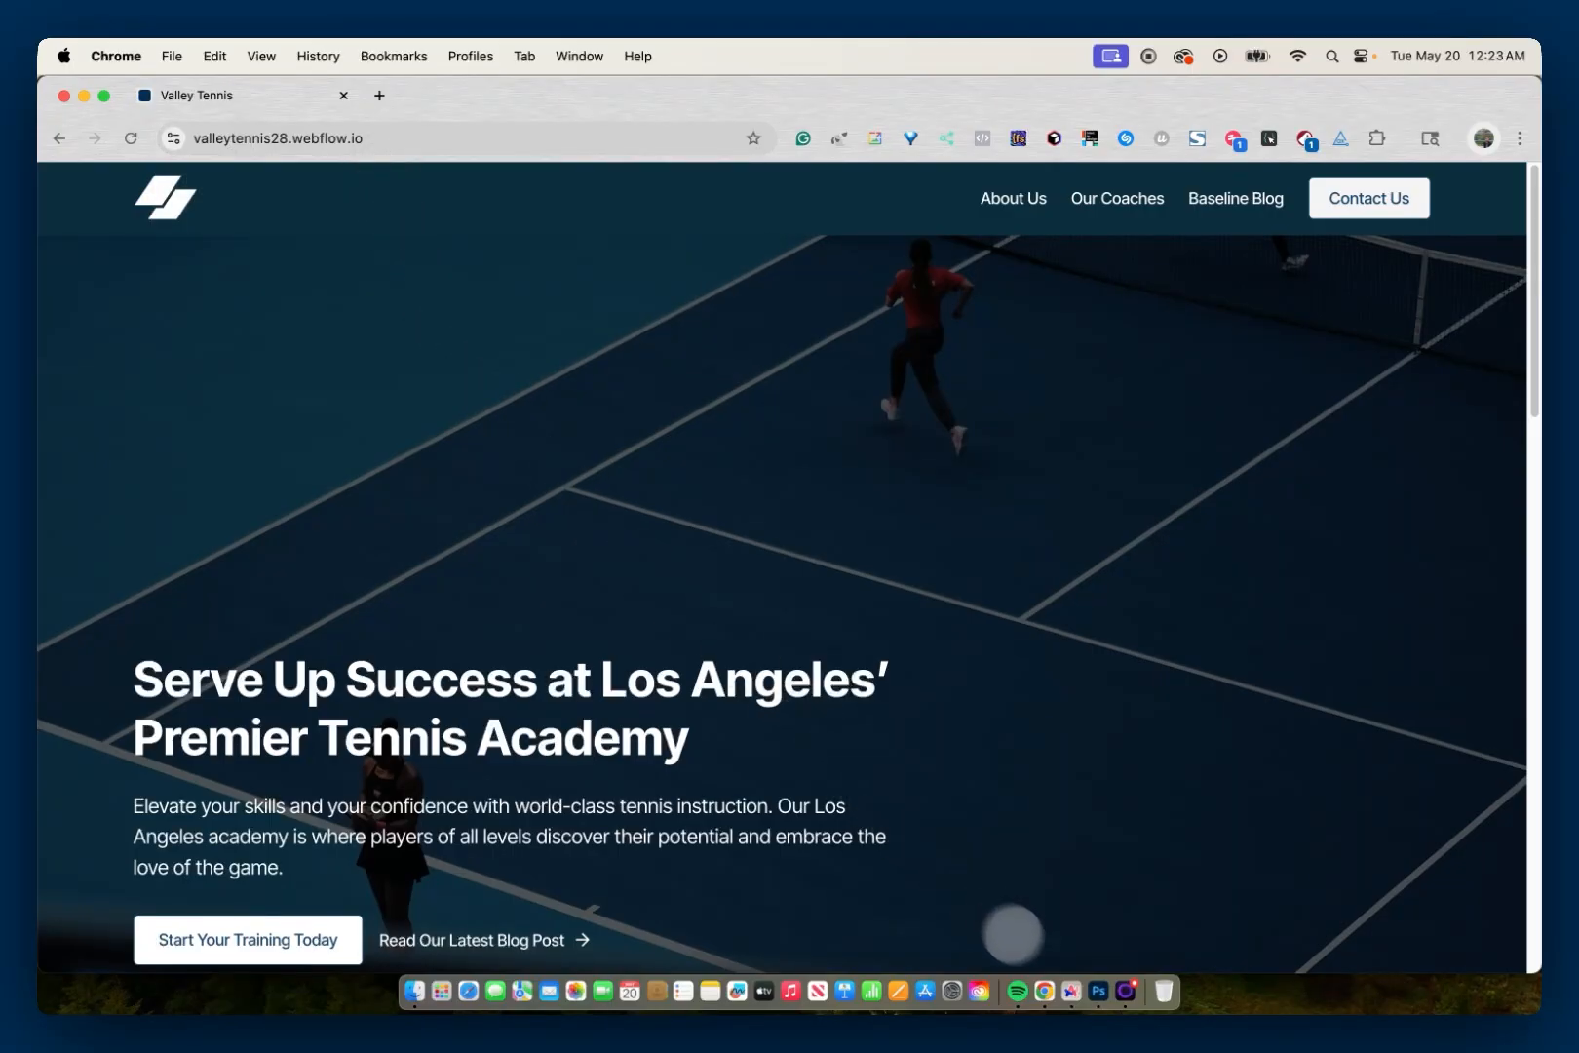
Step: Switch back to the Webflow Designer in Arc and remove the is-relative combo class from navbar_component
left_click(1072, 992)
left_click(161, 239)
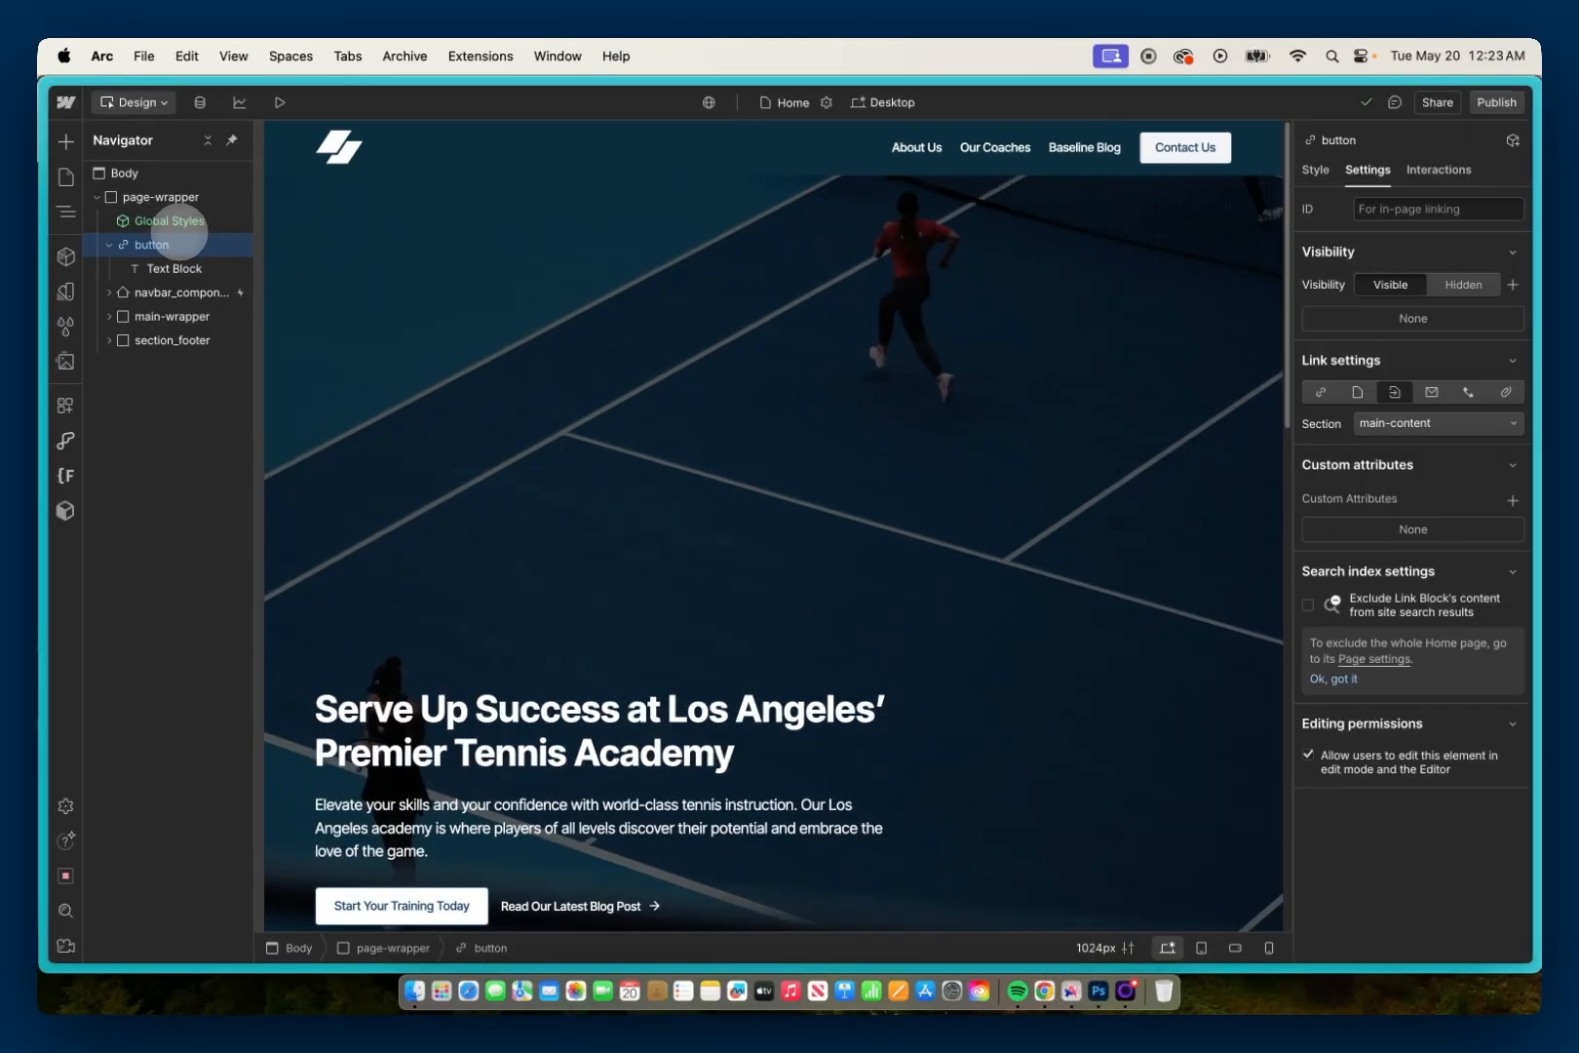
left_click(170, 292)
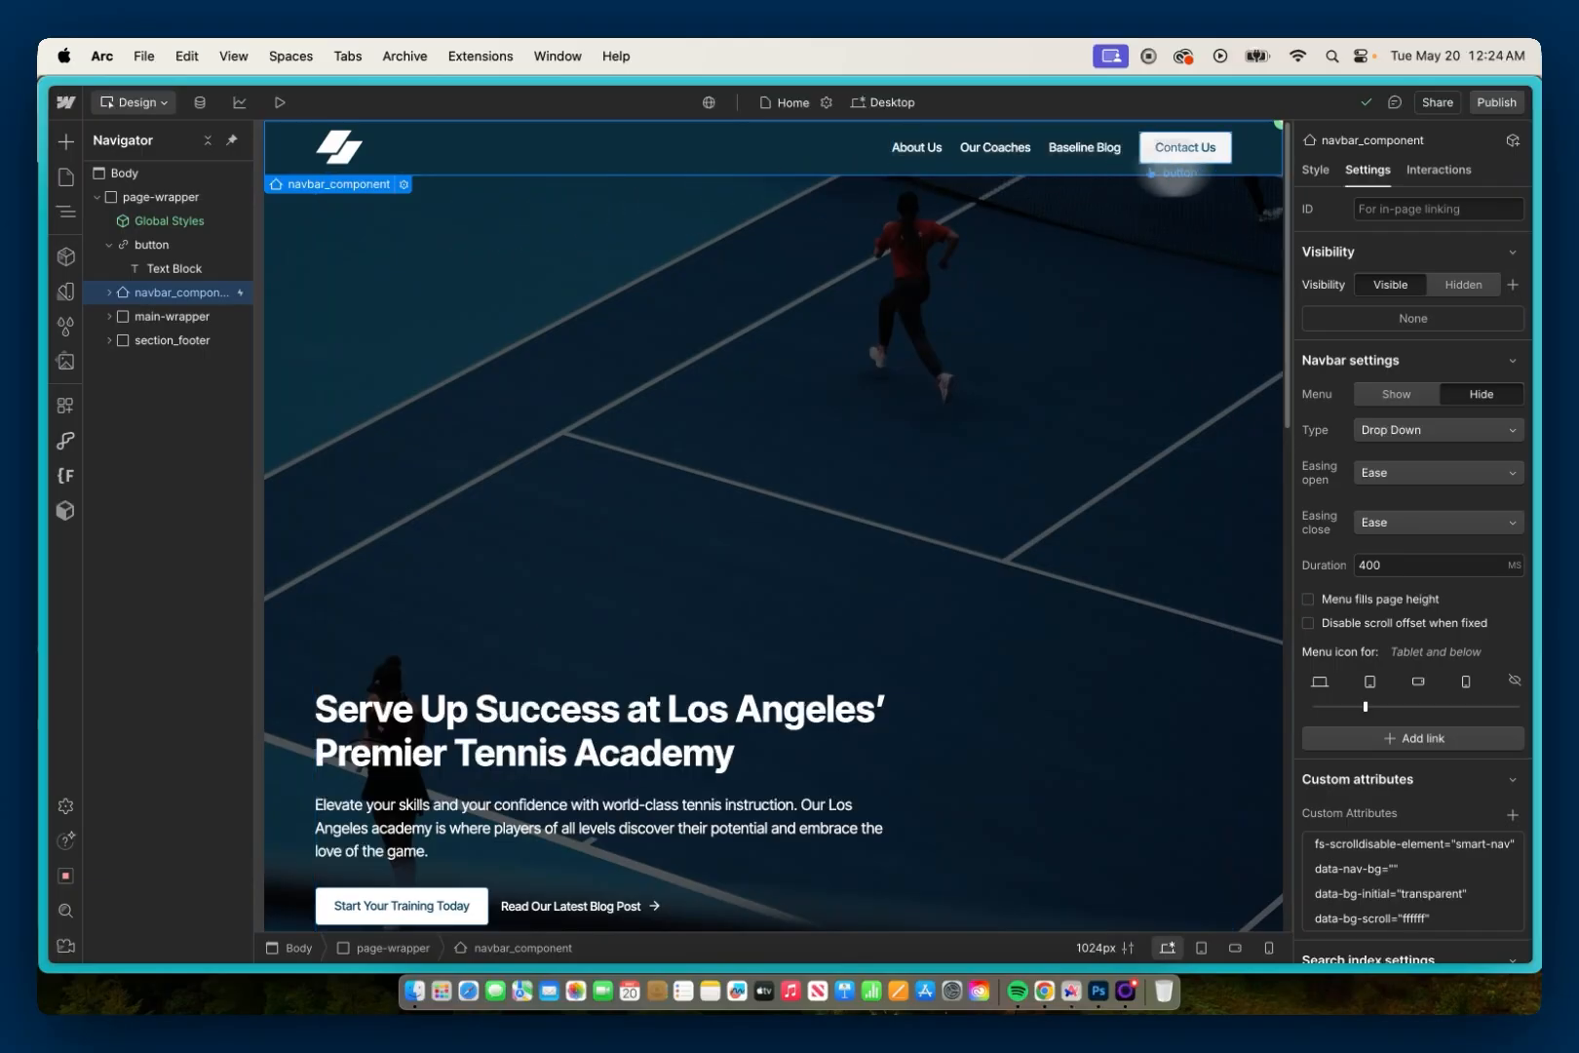
left_click(1316, 170)
left_click(1346, 260)
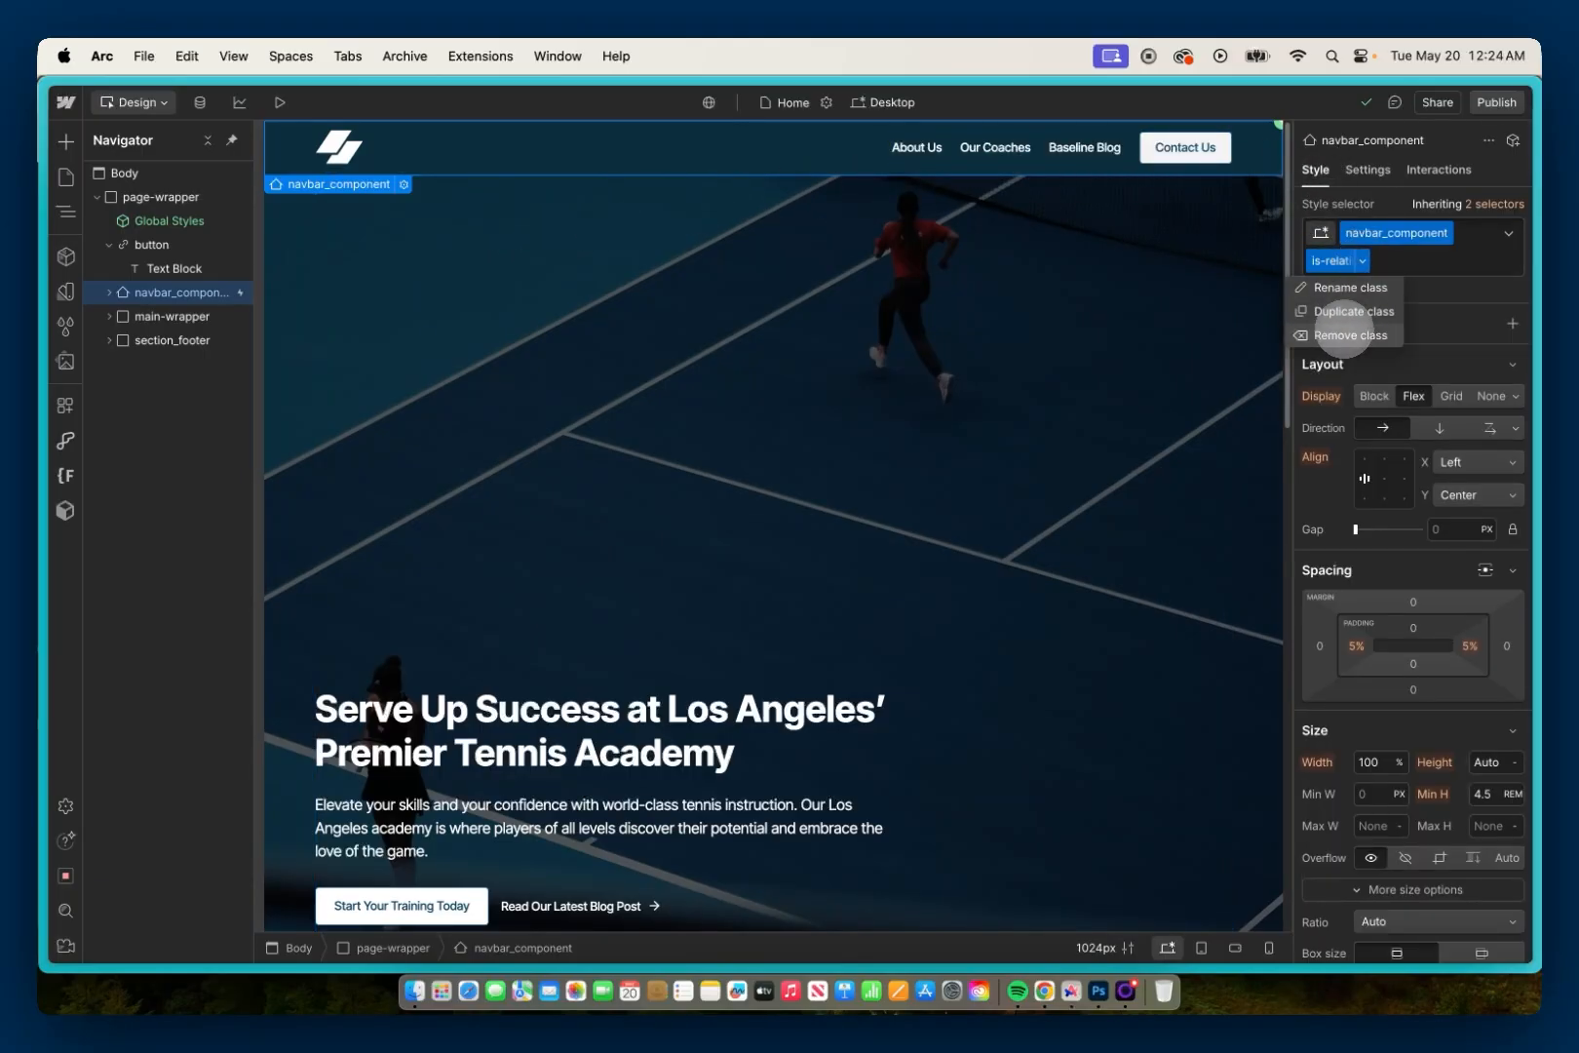
left_click(1339, 329)
scroll(1381, 444, "down", 3)
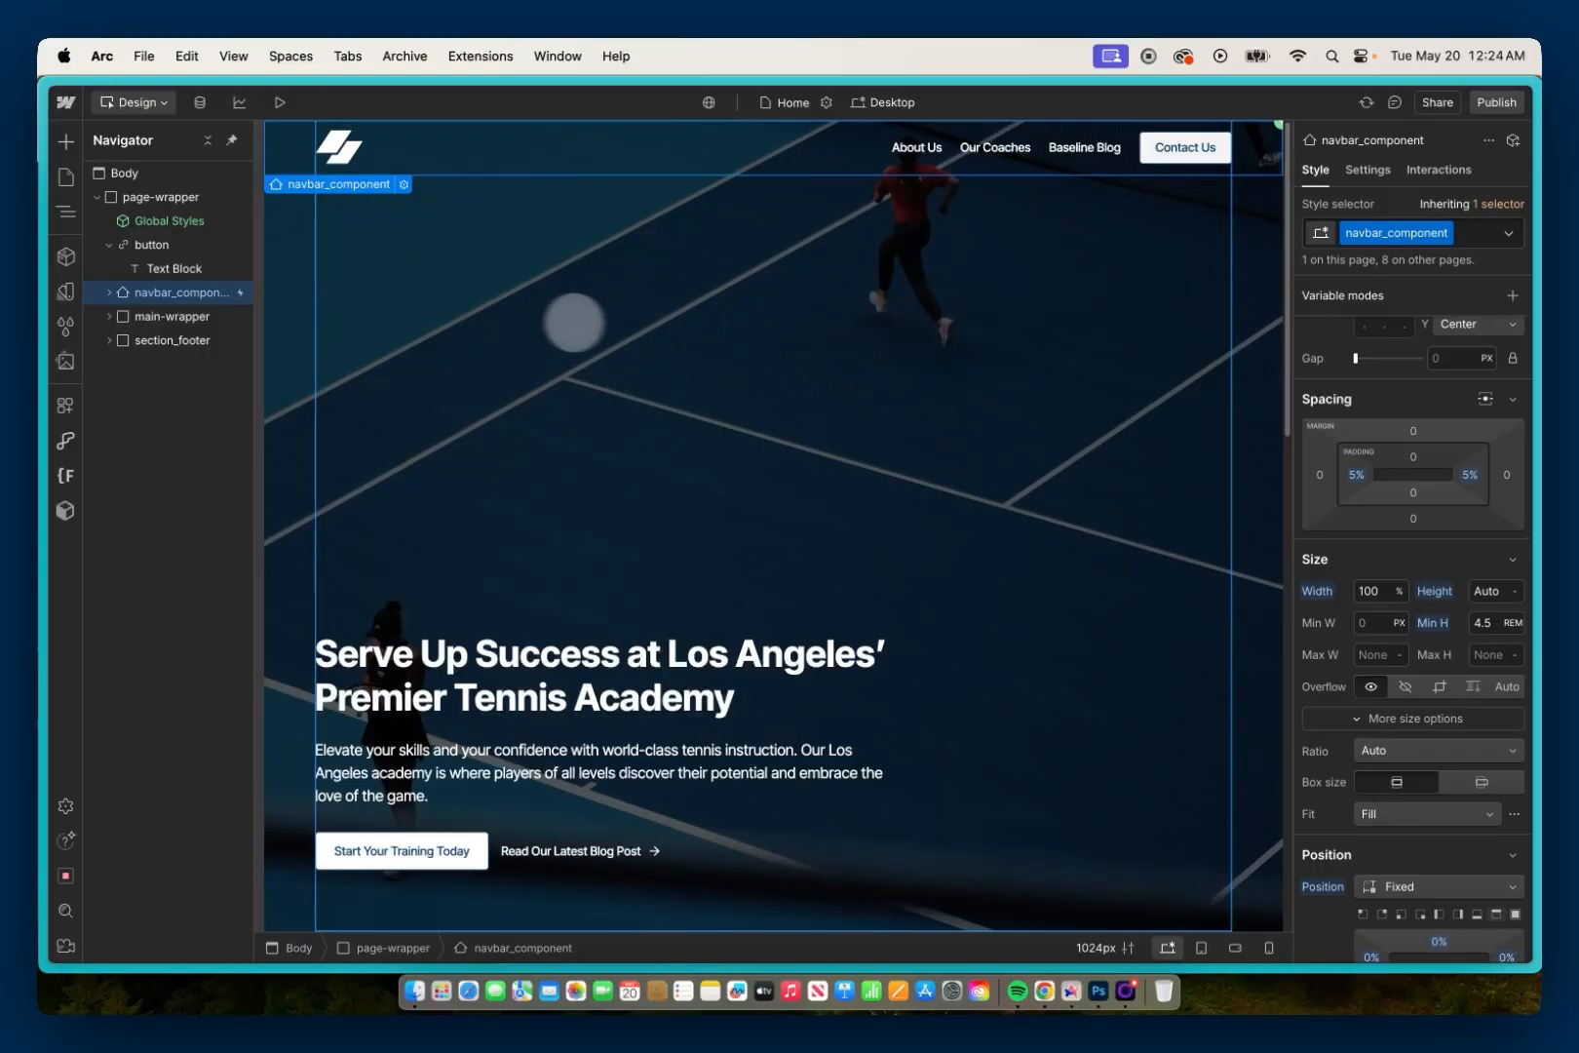
Step: Copy the main-content ID from main-wrapper's settings and clear it from that element
left_click(226, 315)
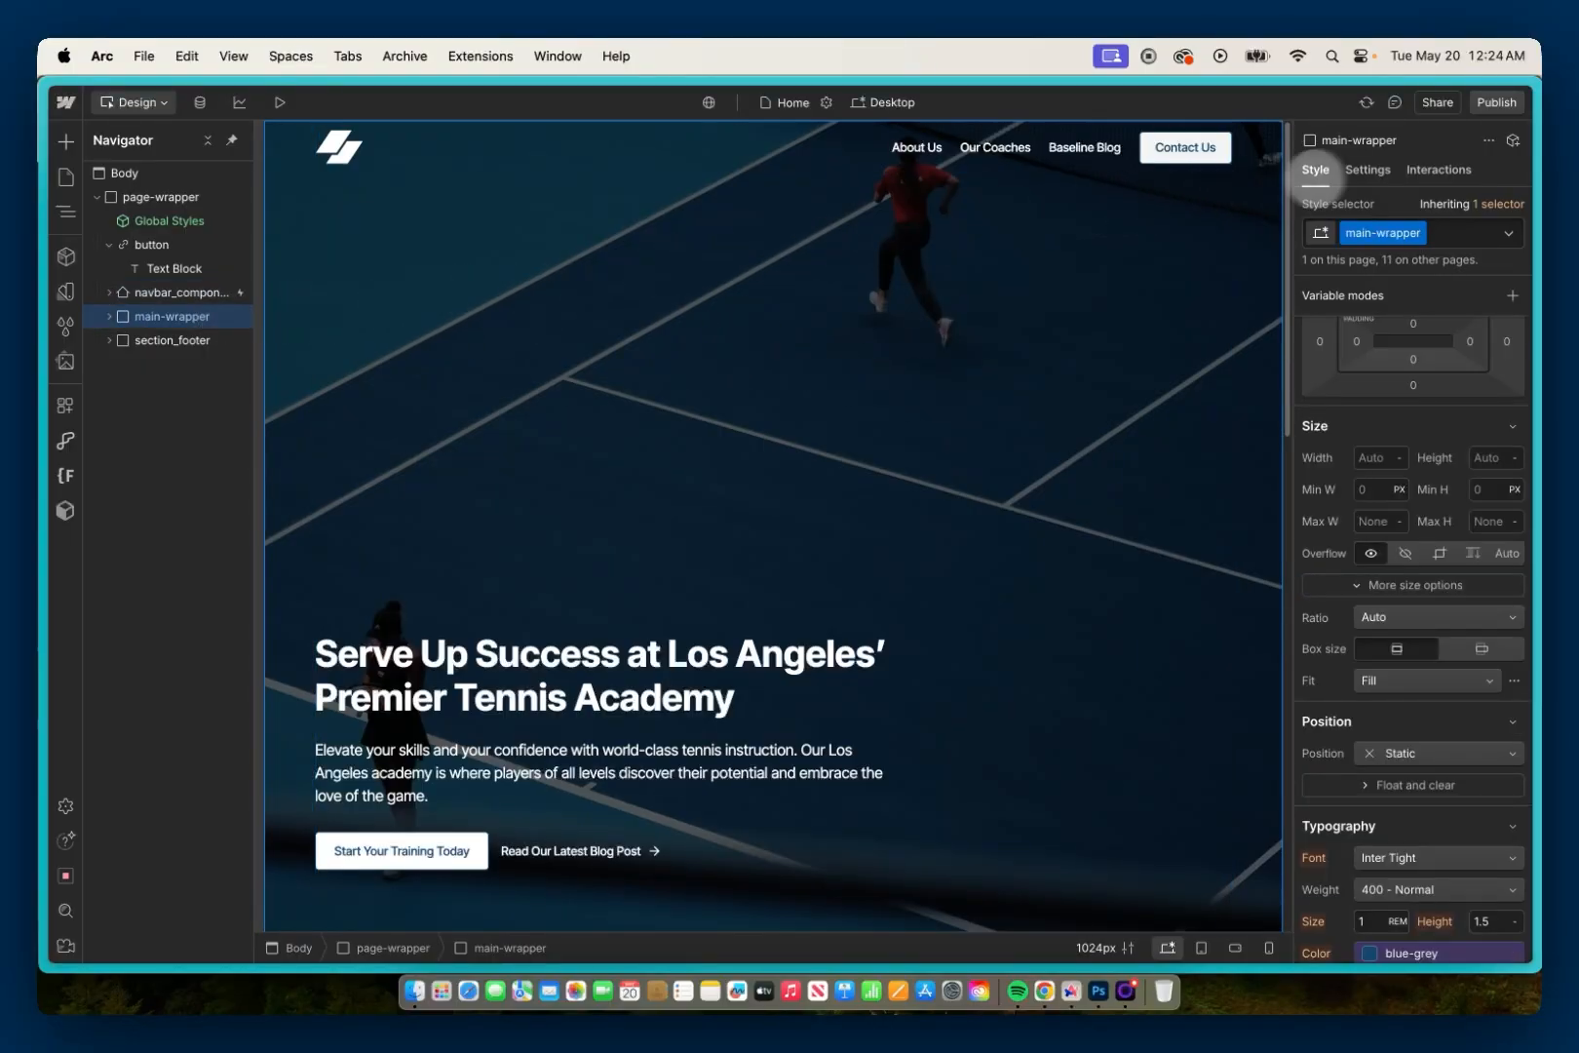
left_click(1368, 169)
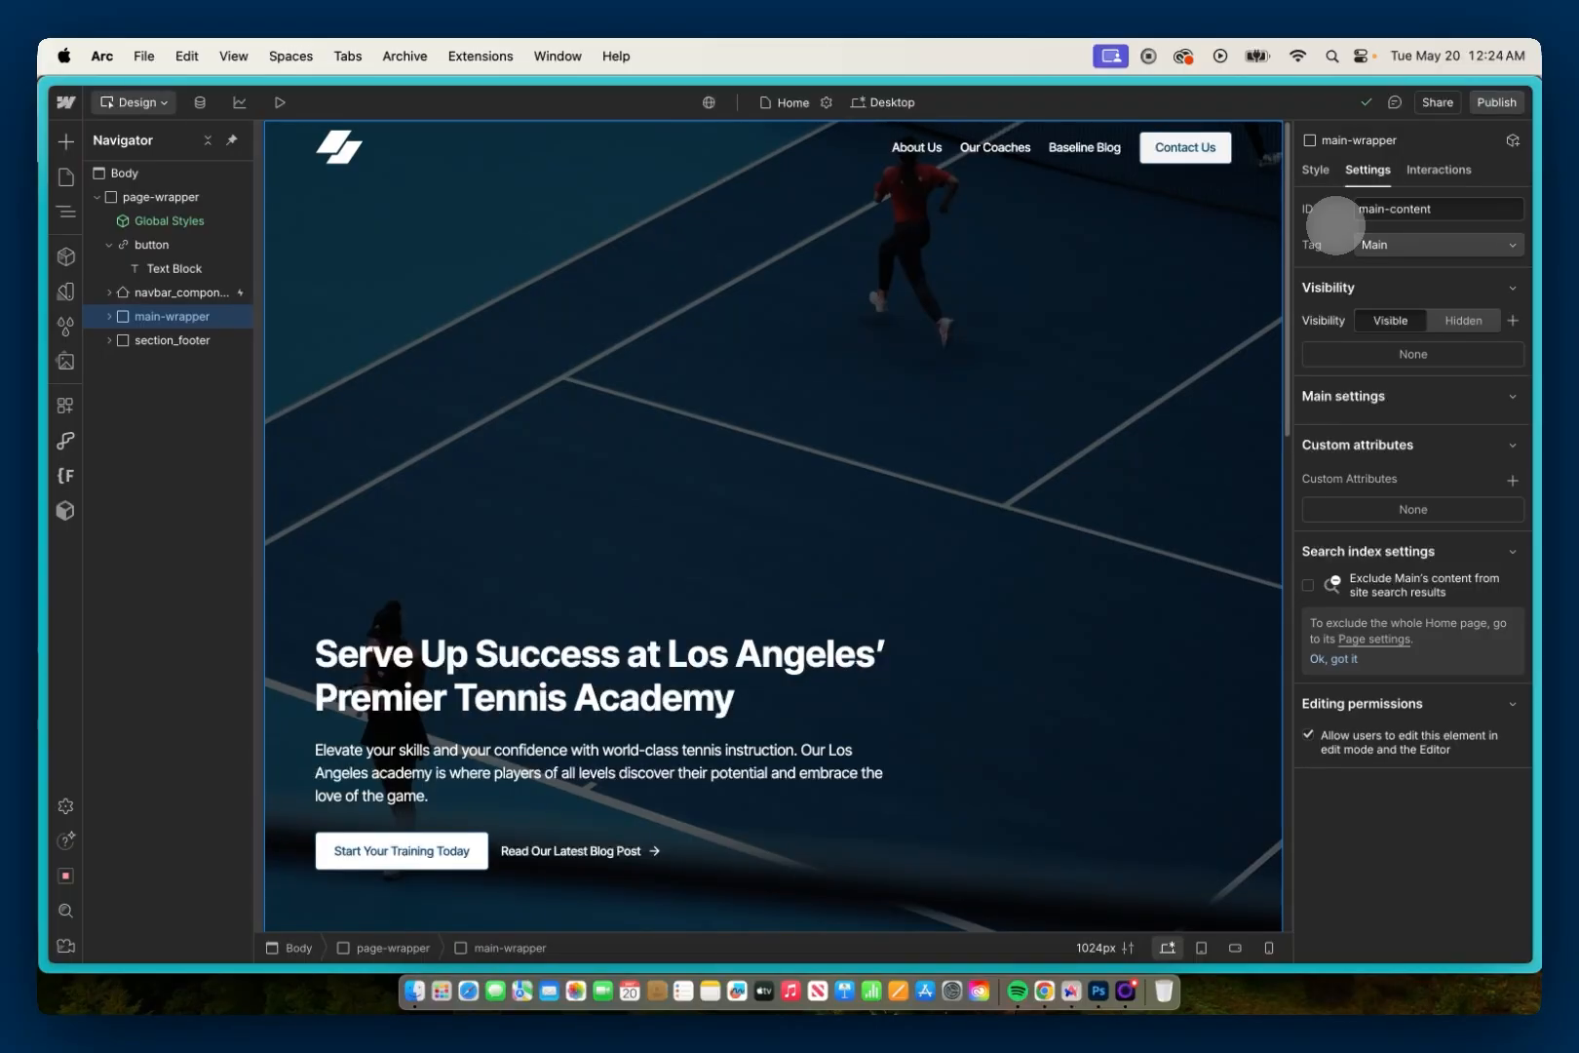
left_click_drag(1433, 209, 1318, 216)
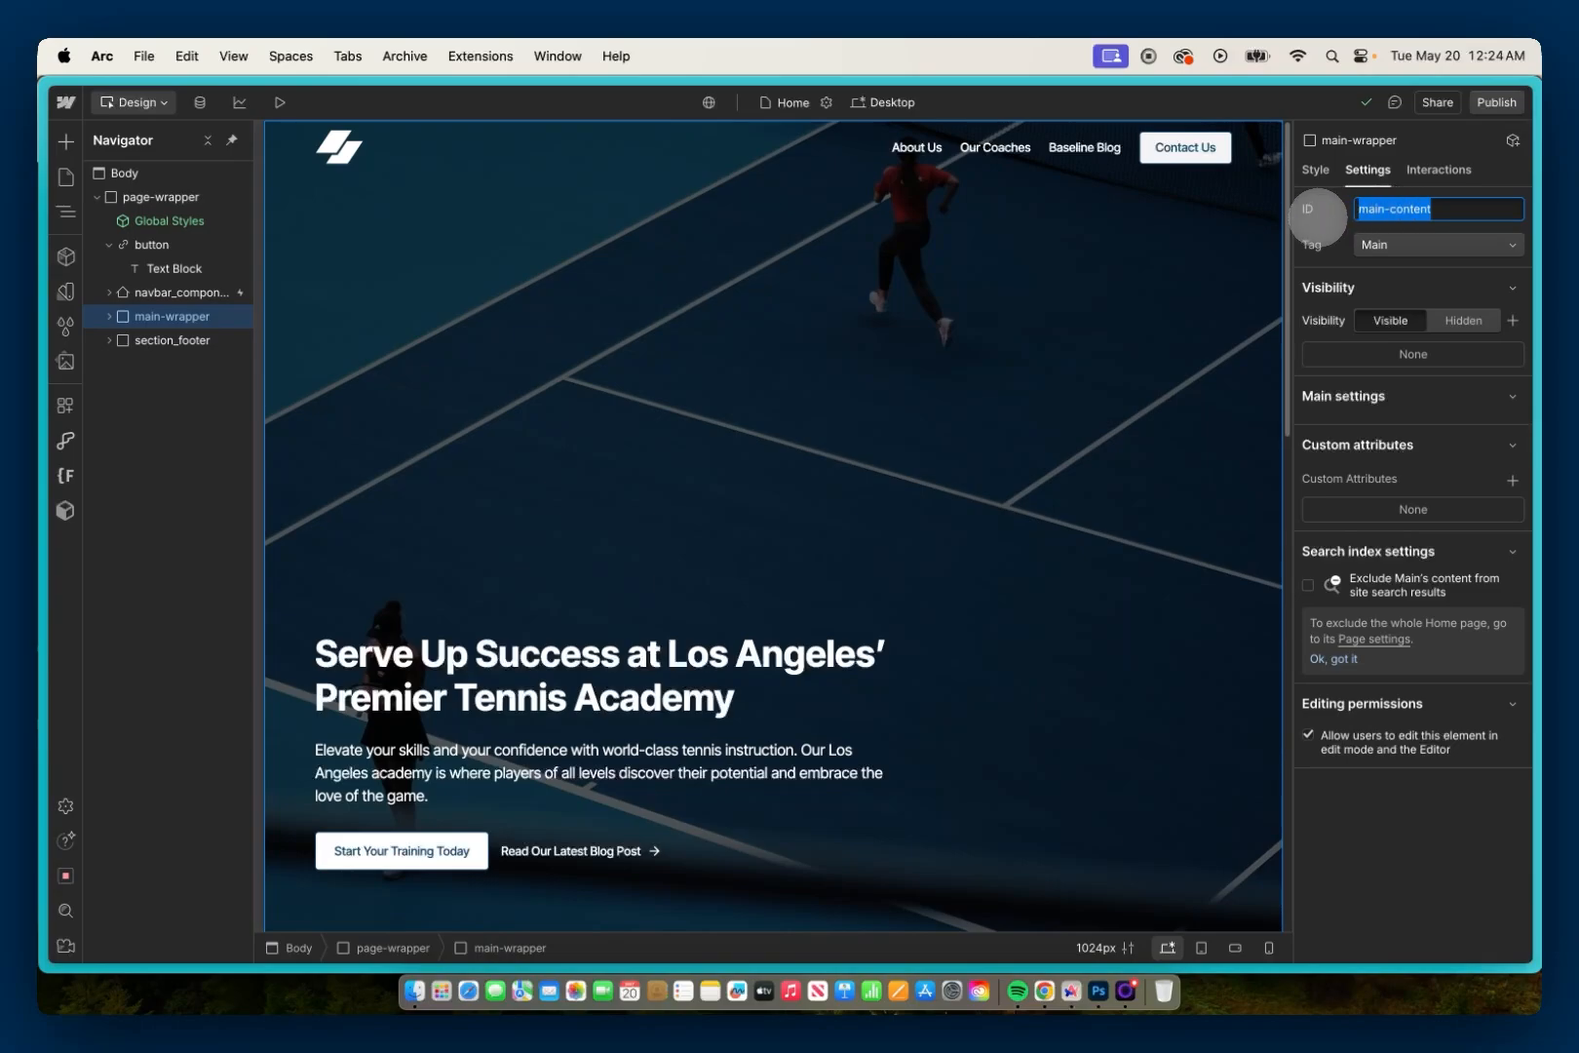
key("super+c")
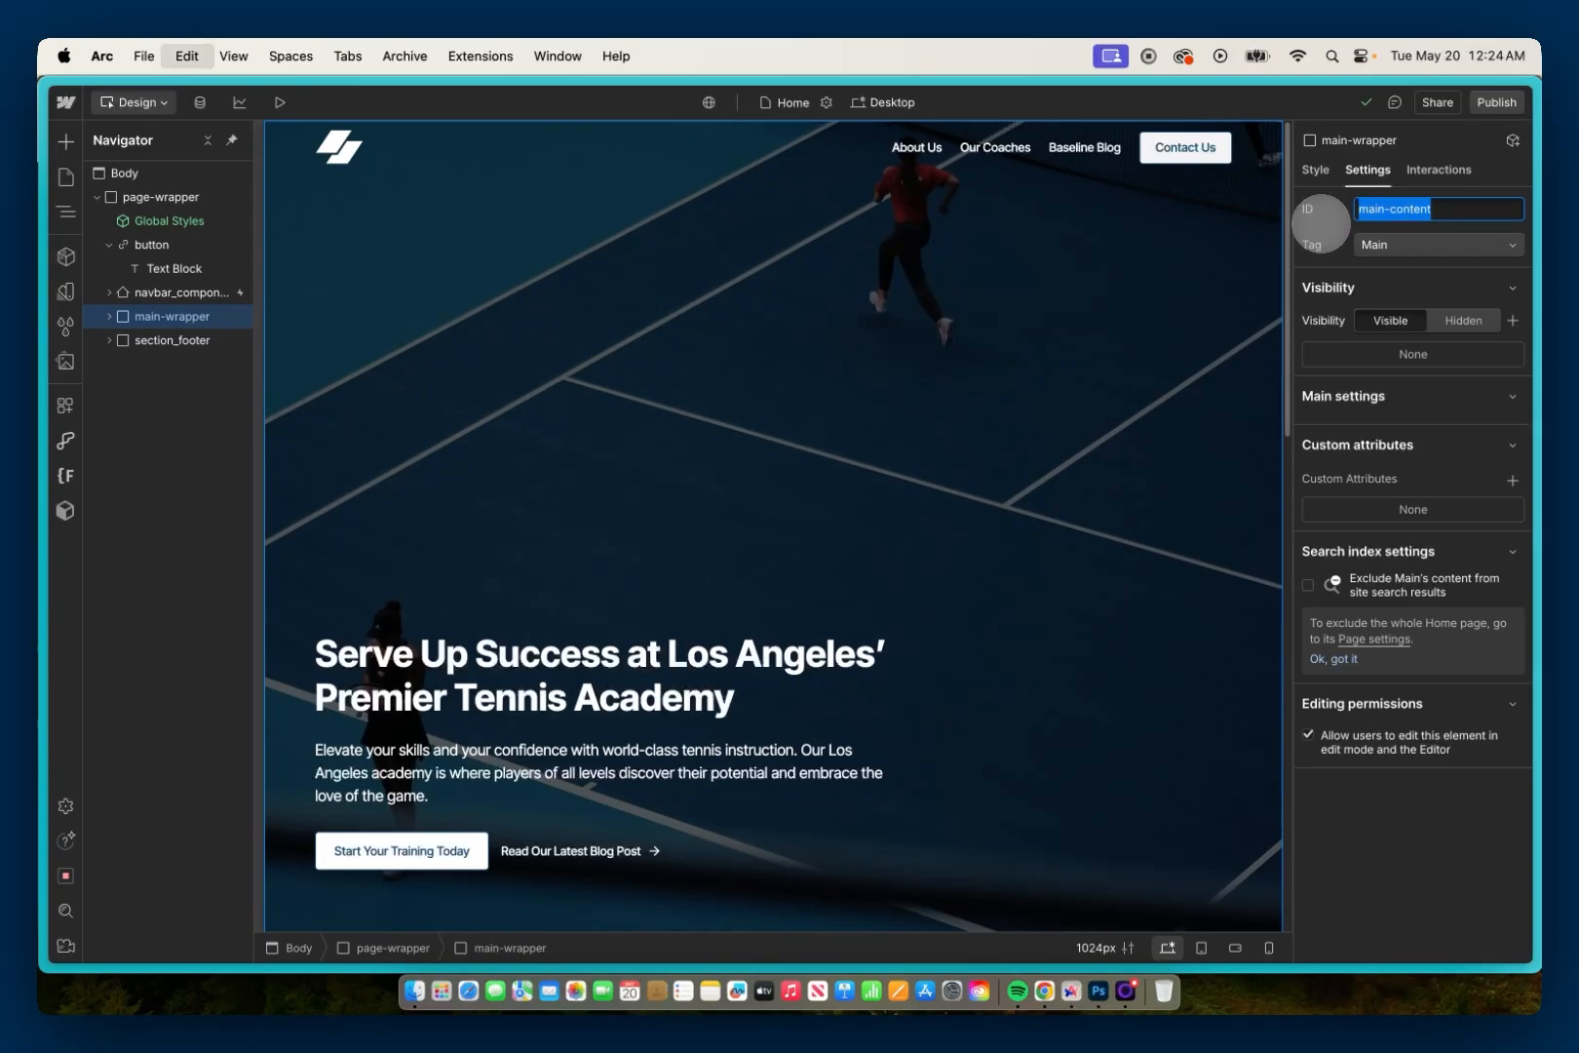
key("BackSpace")
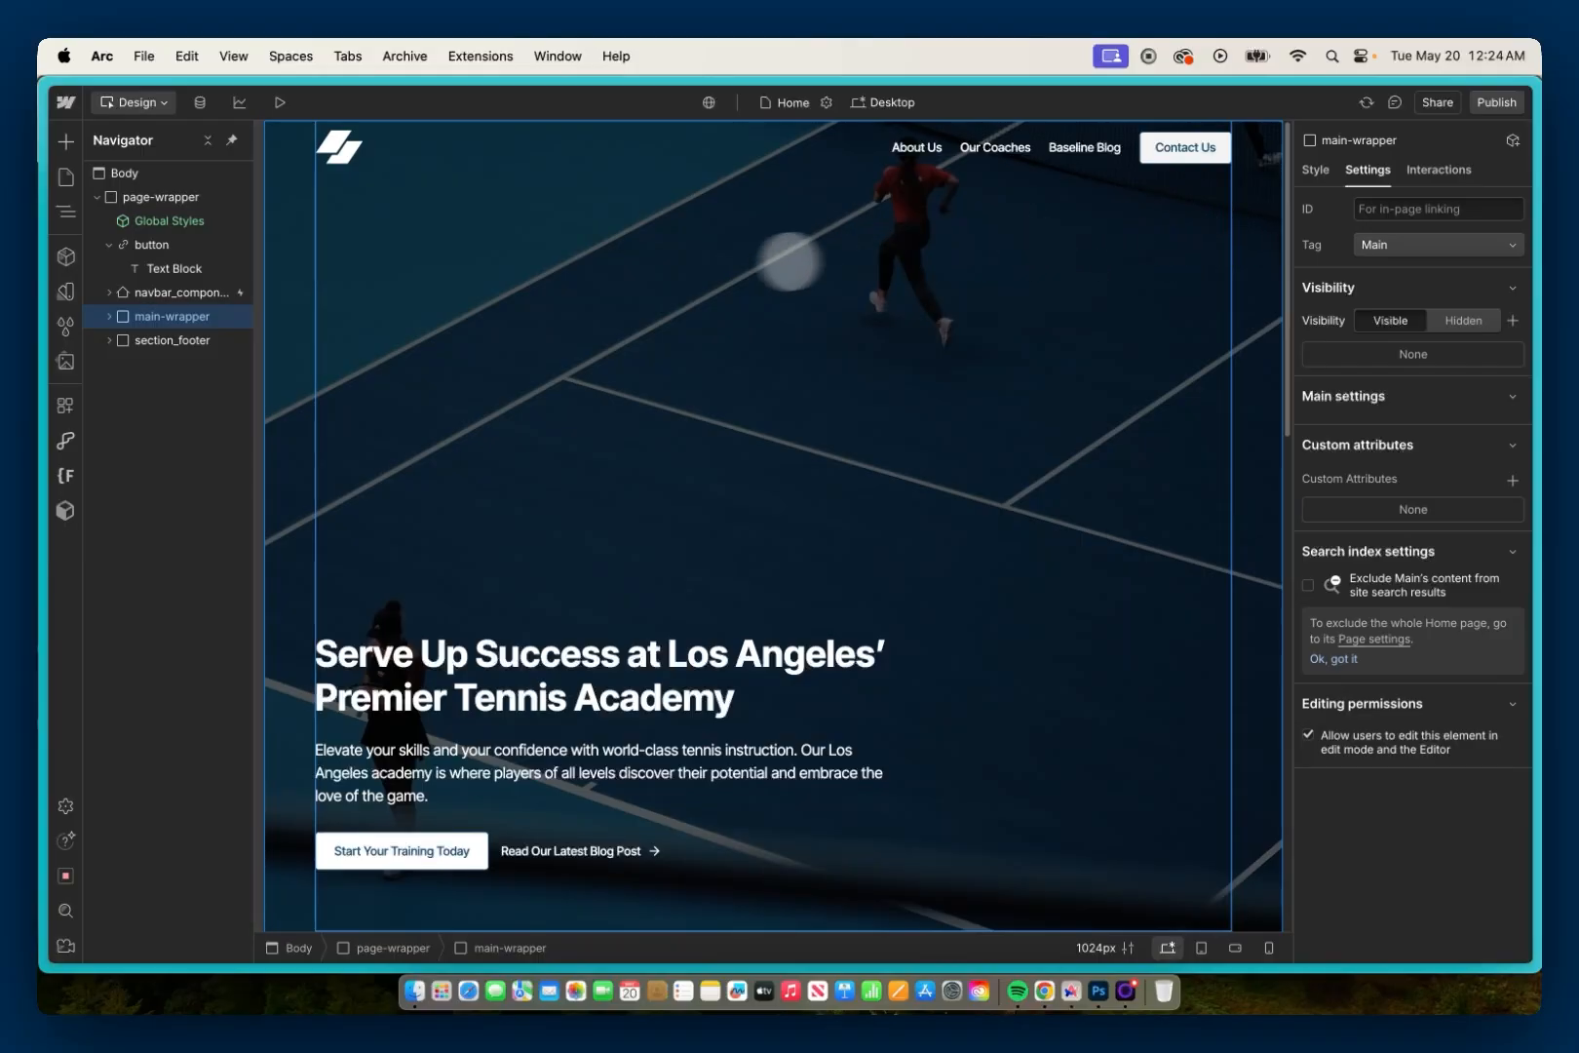
Step: Add a Div Block inside section_home-hero within main-wrapper
left_click(109, 316)
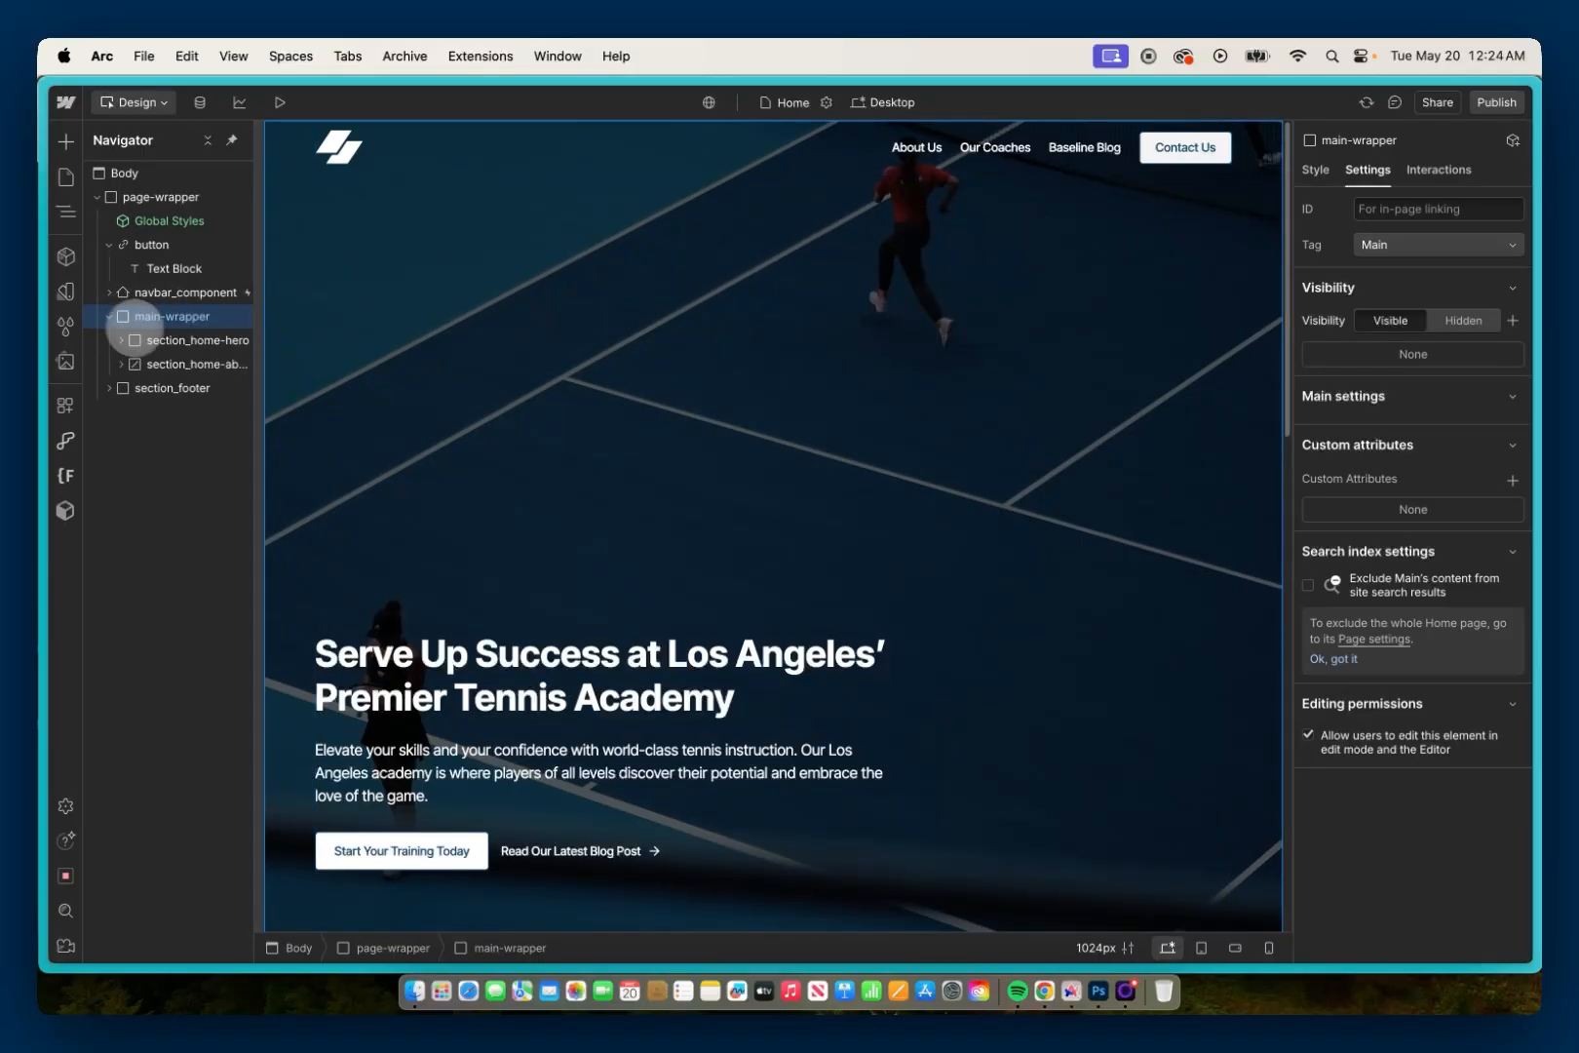
left_click(153, 337)
left_click(138, 340)
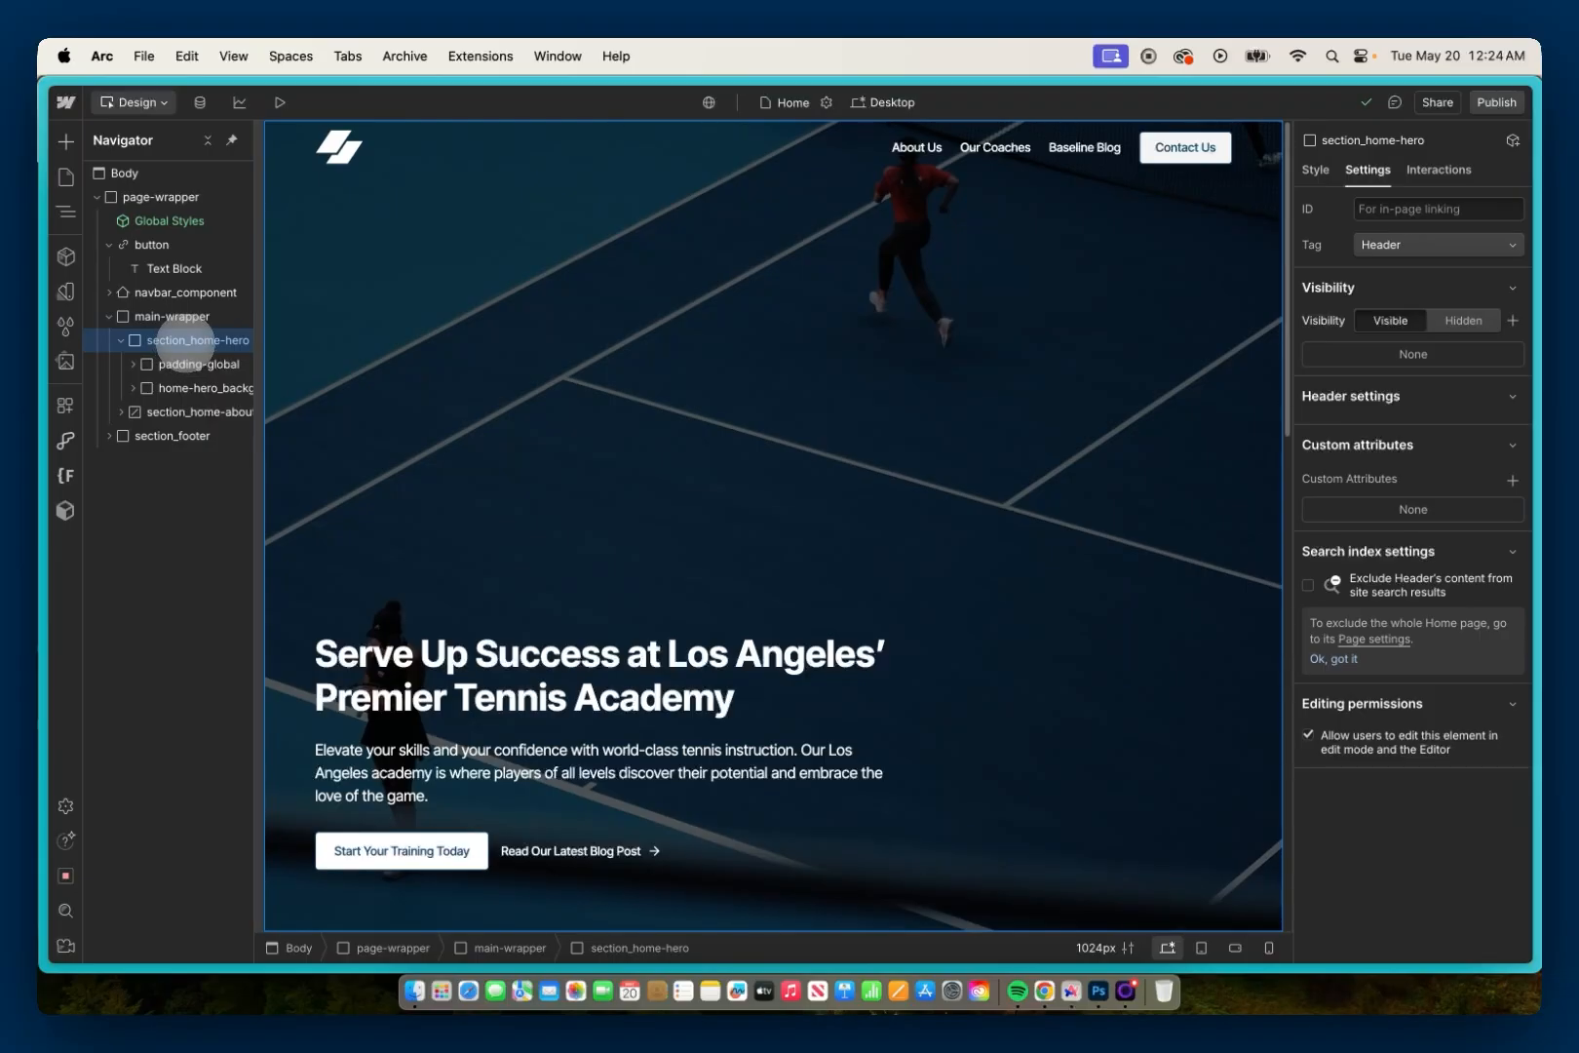
key("super+e")
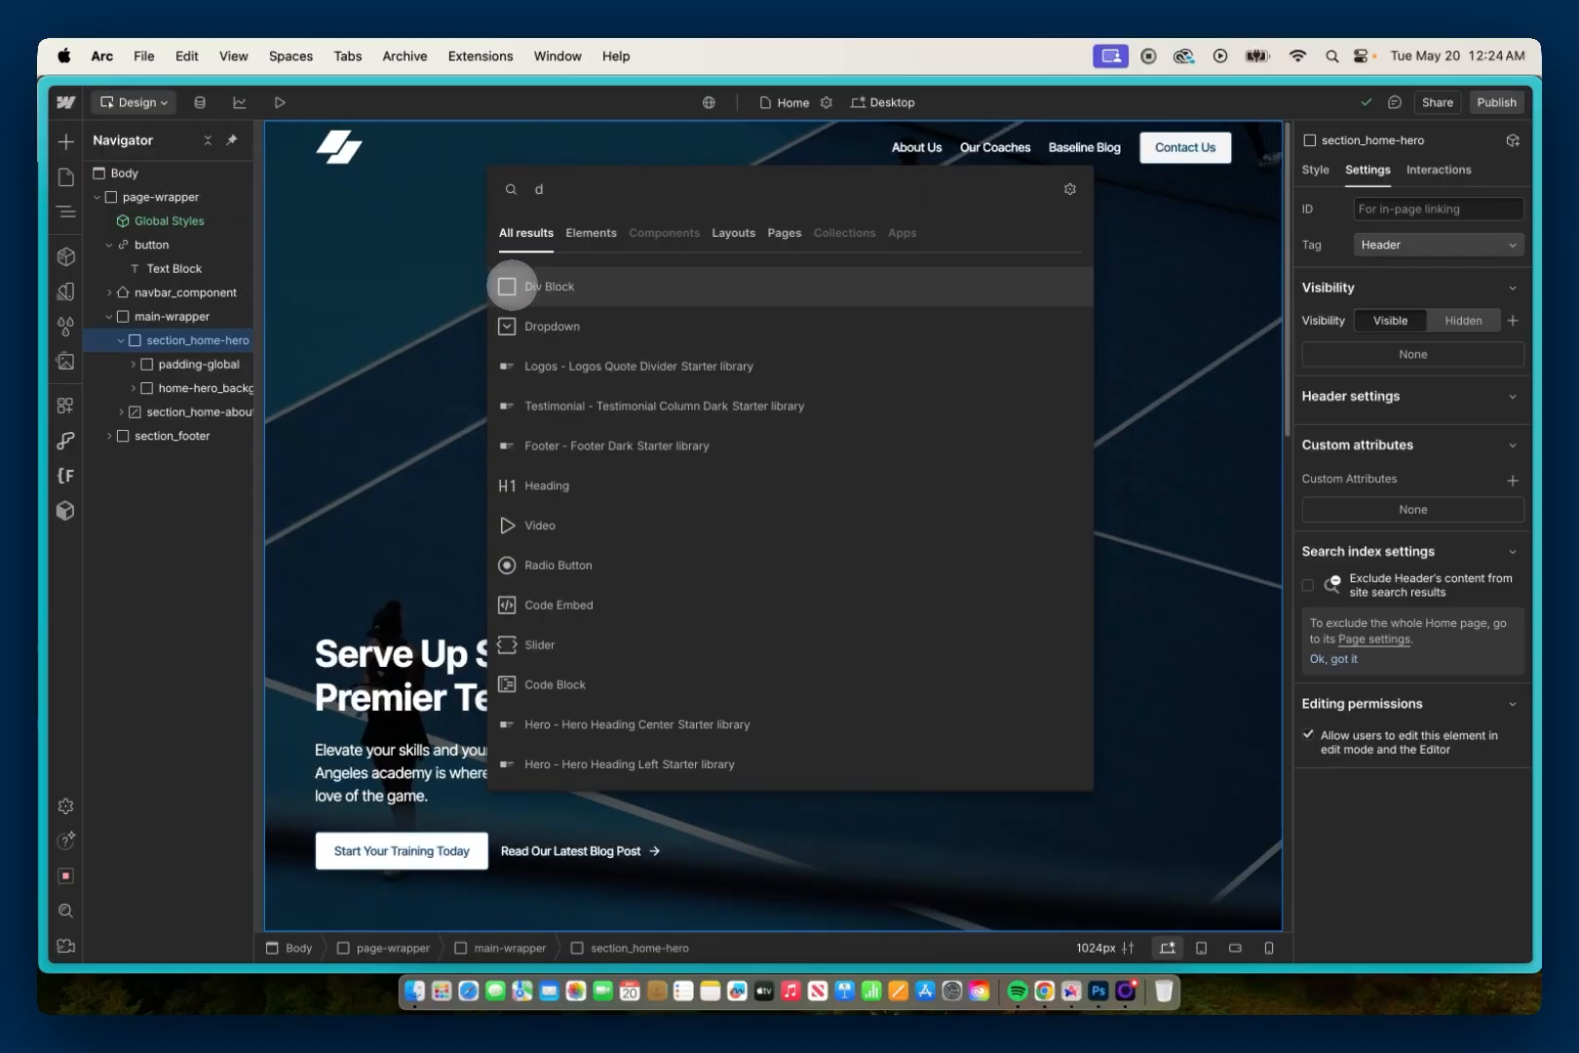
left_click(512, 282)
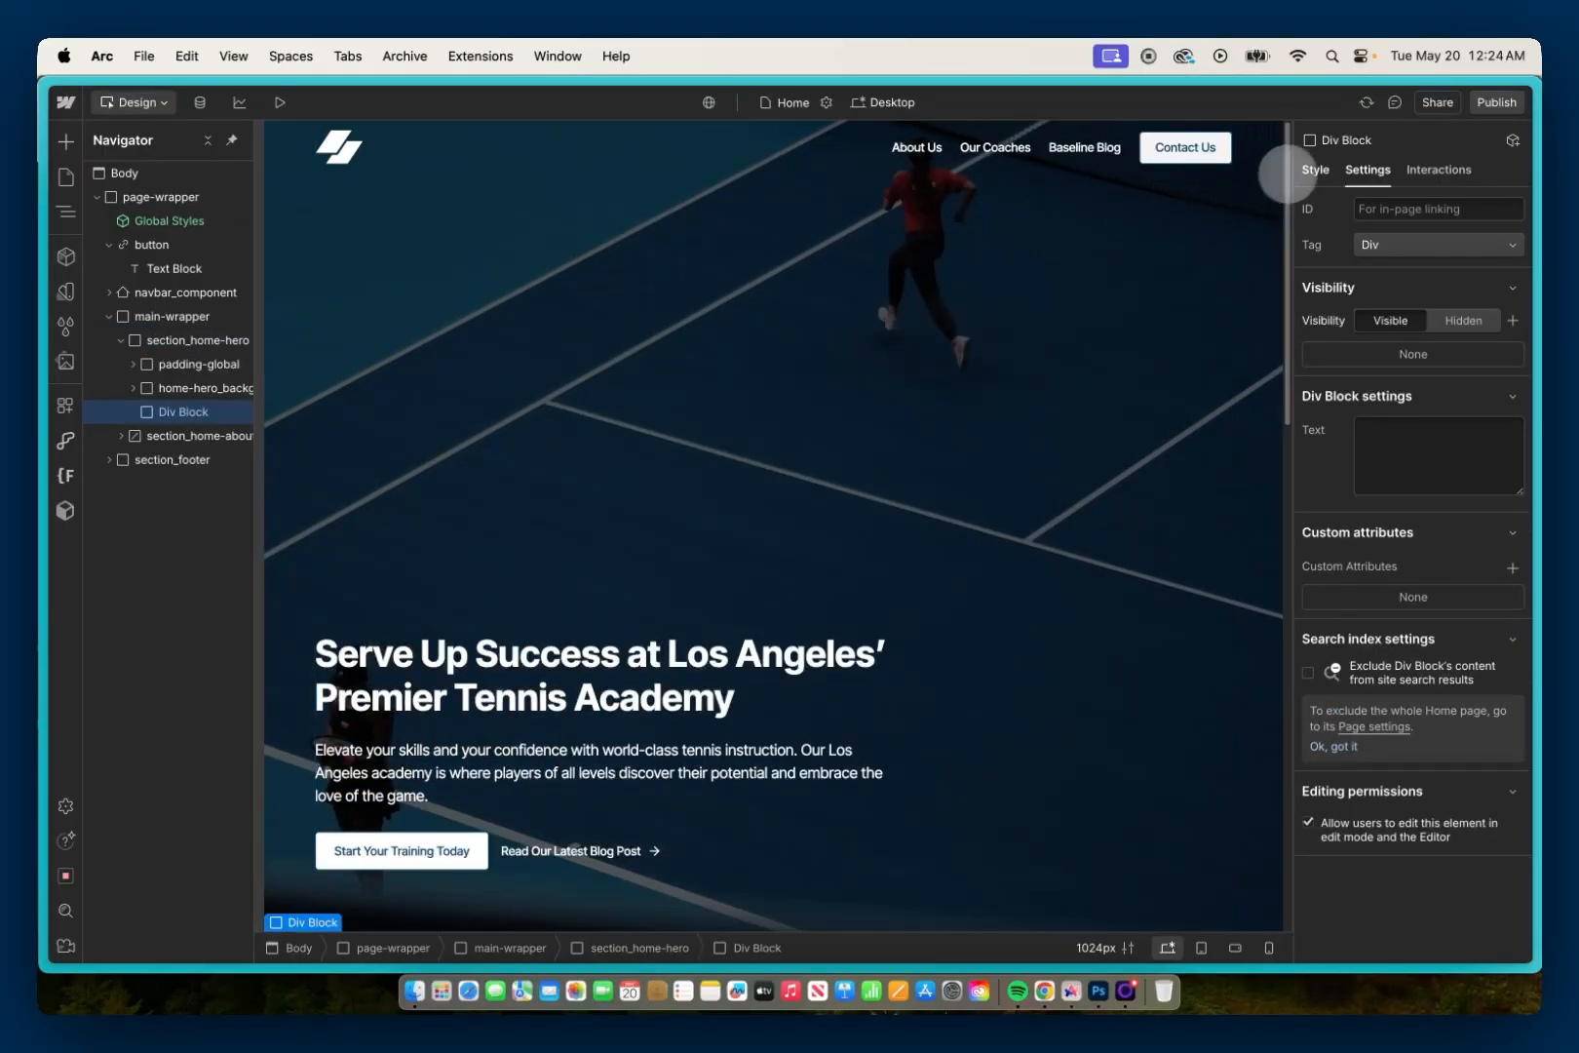
Step: Give the new Div Block the class is-main-content-marker
left_click(1315, 170)
left_click(1374, 231)
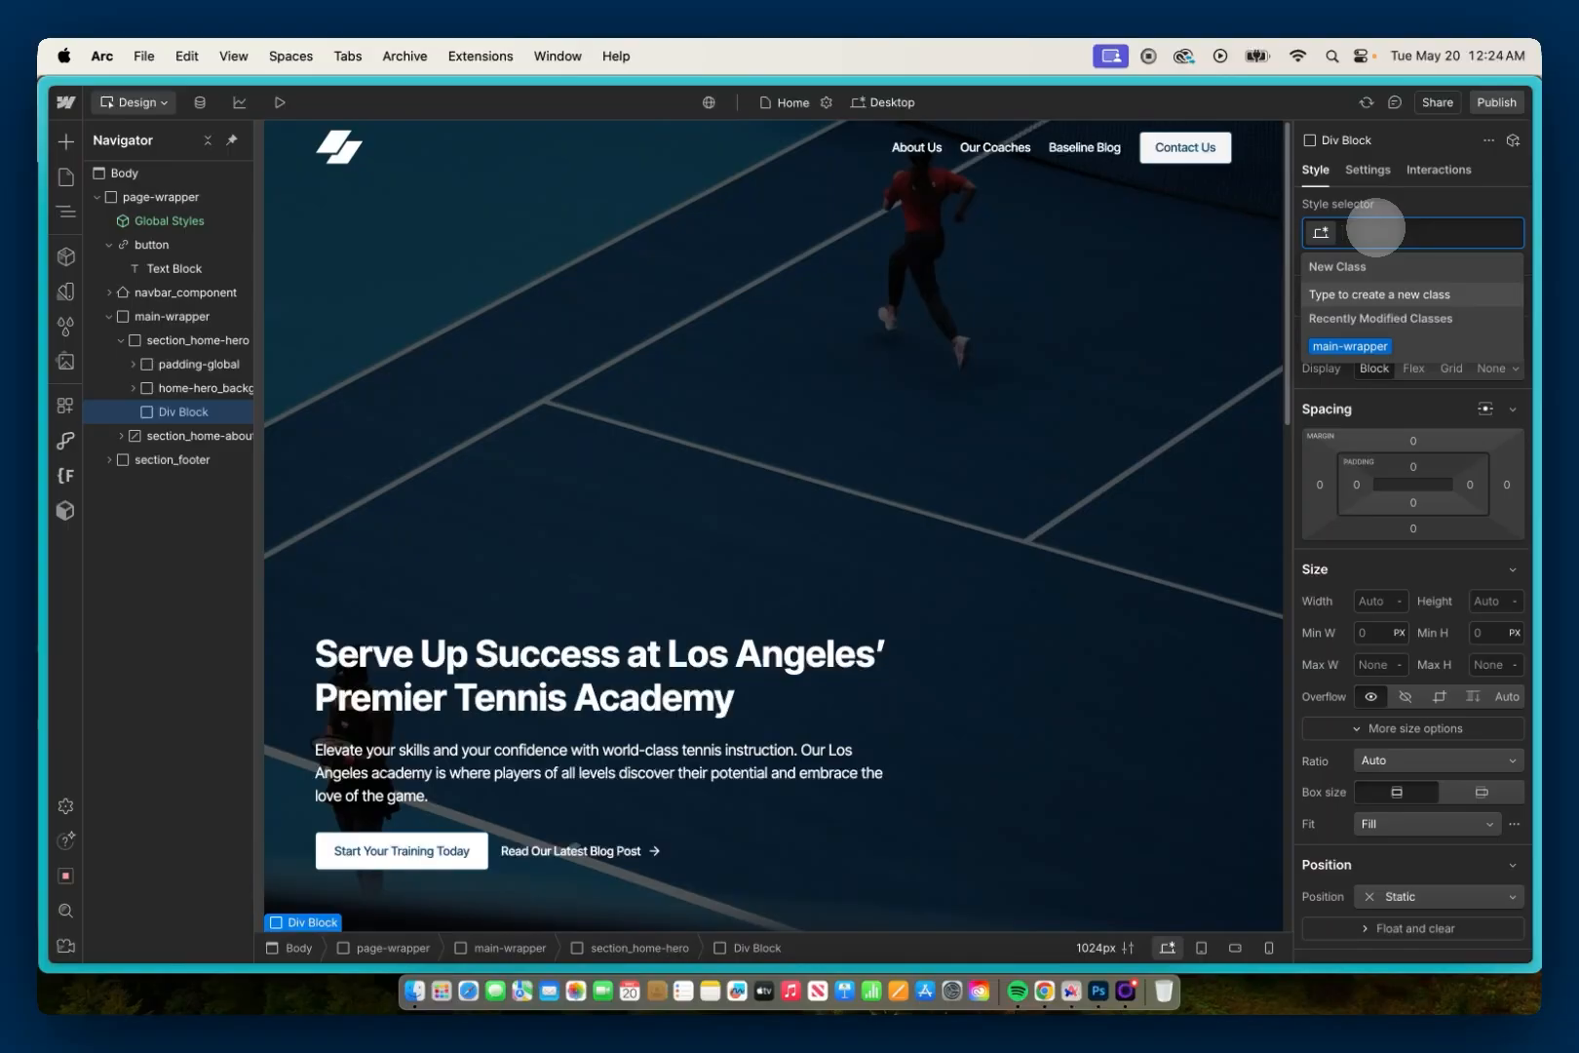
type("is-main-content-ma")
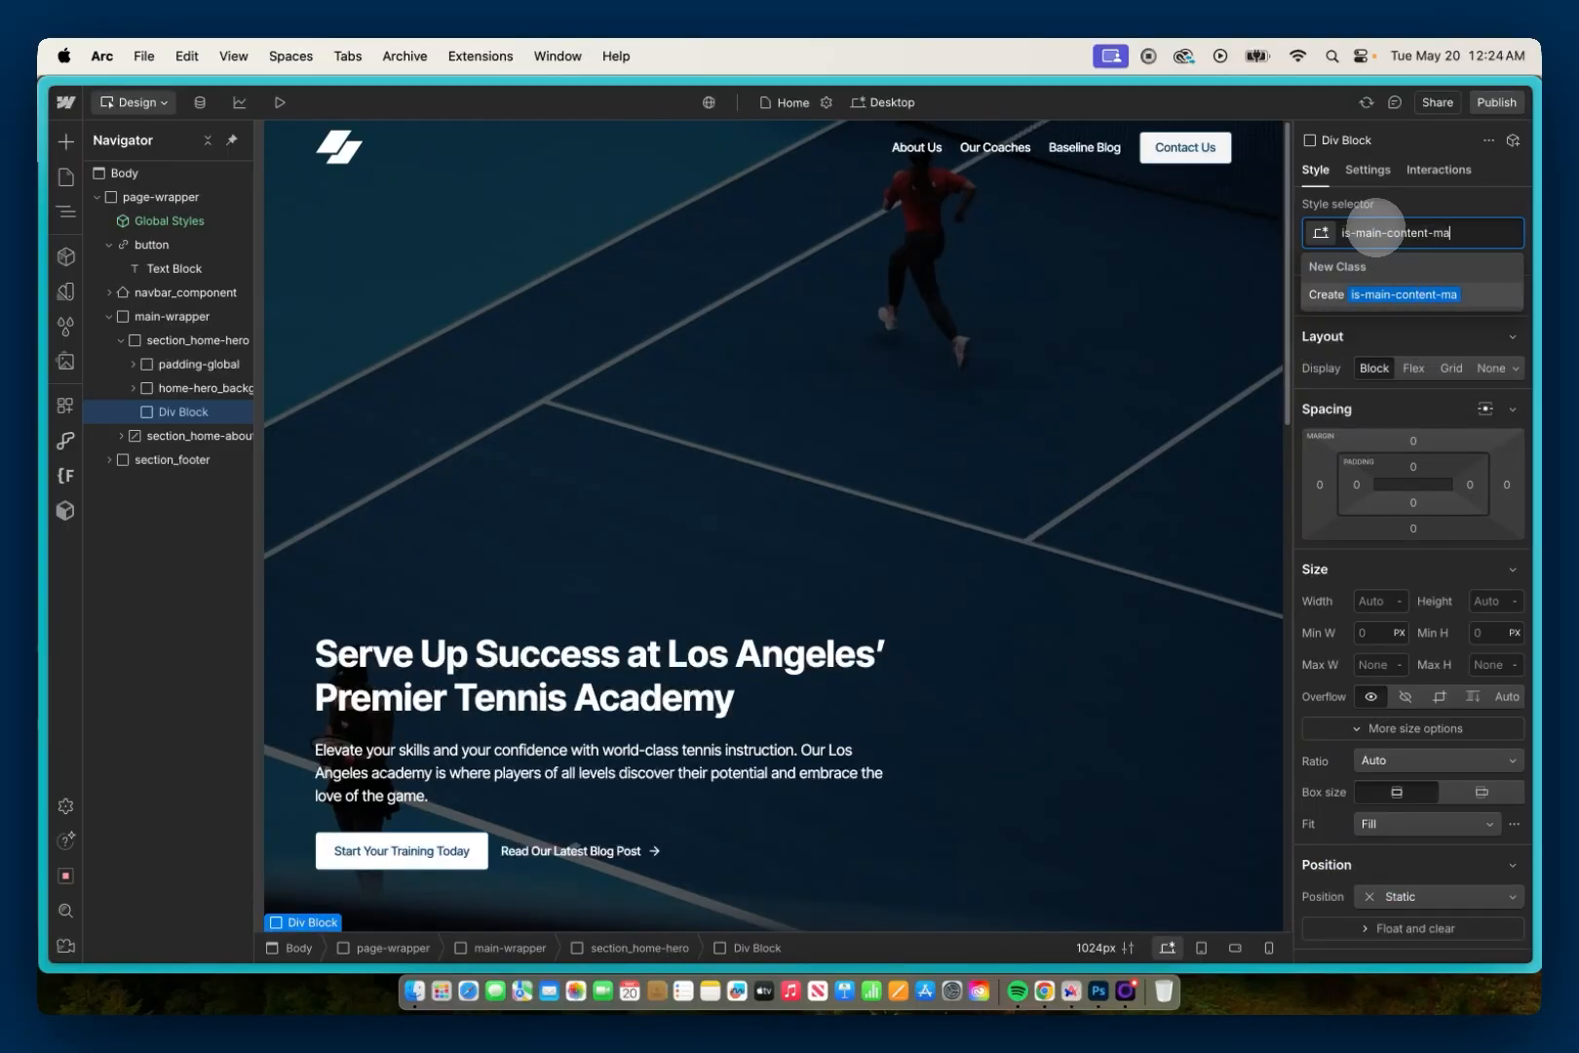
type("rker")
key("Return")
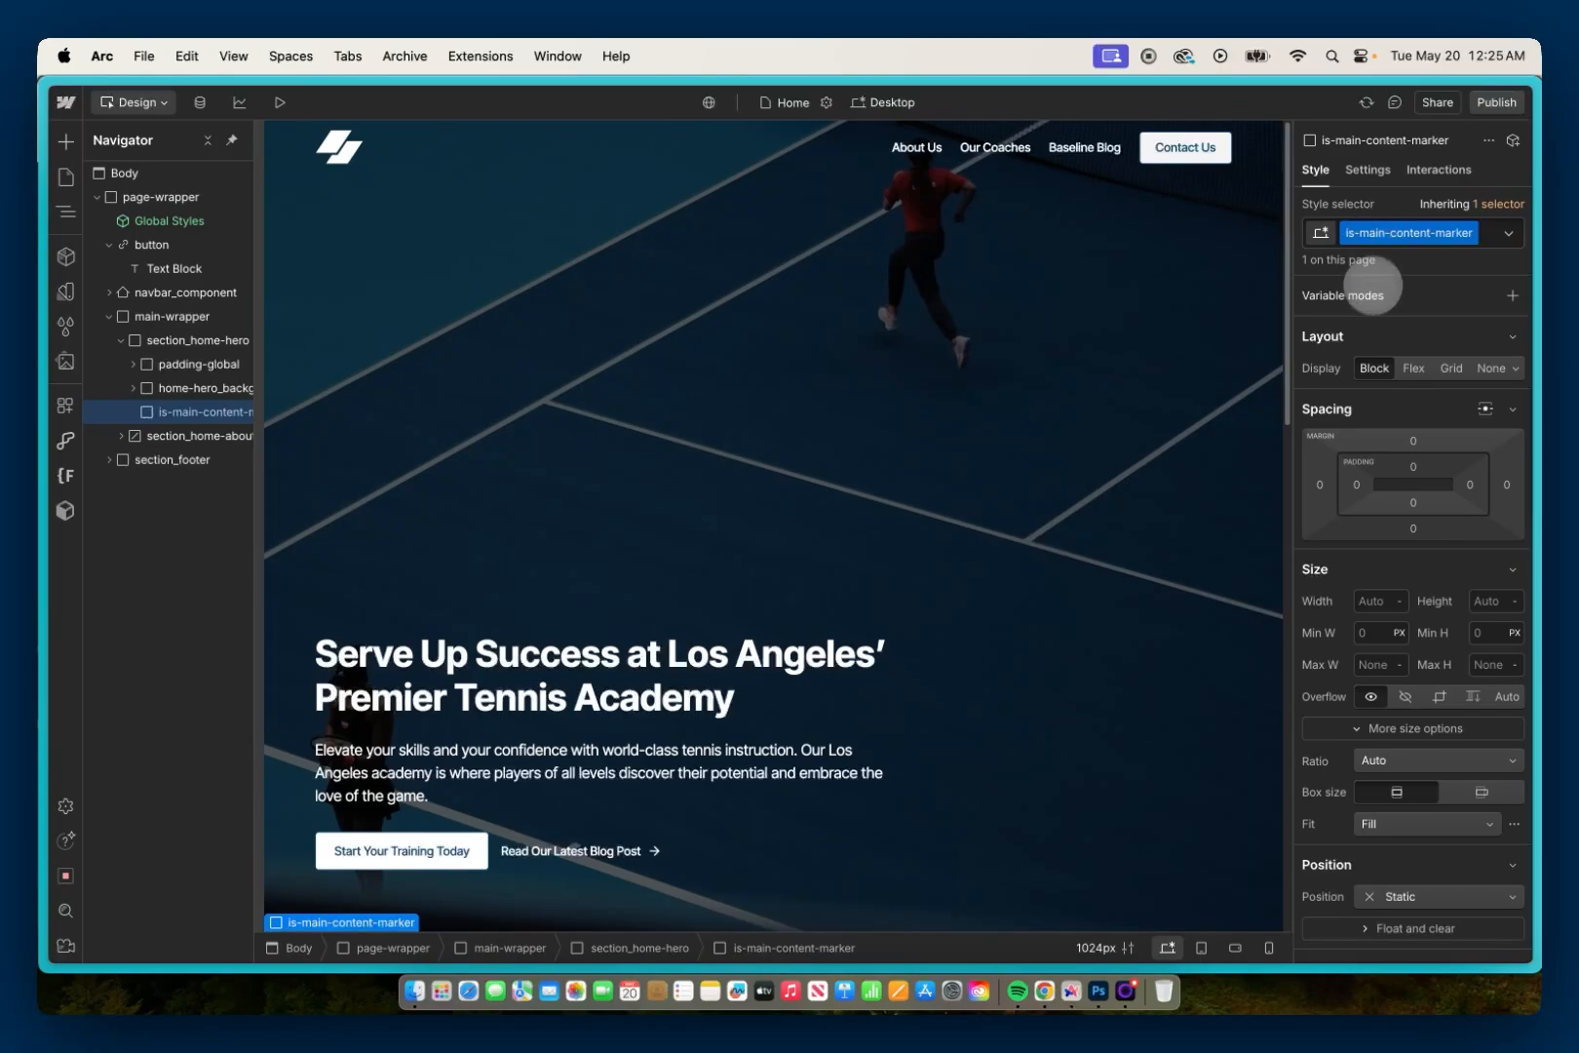
Step: Make the marker the first child of section_home-hero and give it an absolute position spanning the section's top edge
left_click_drag(219, 413, 230, 364)
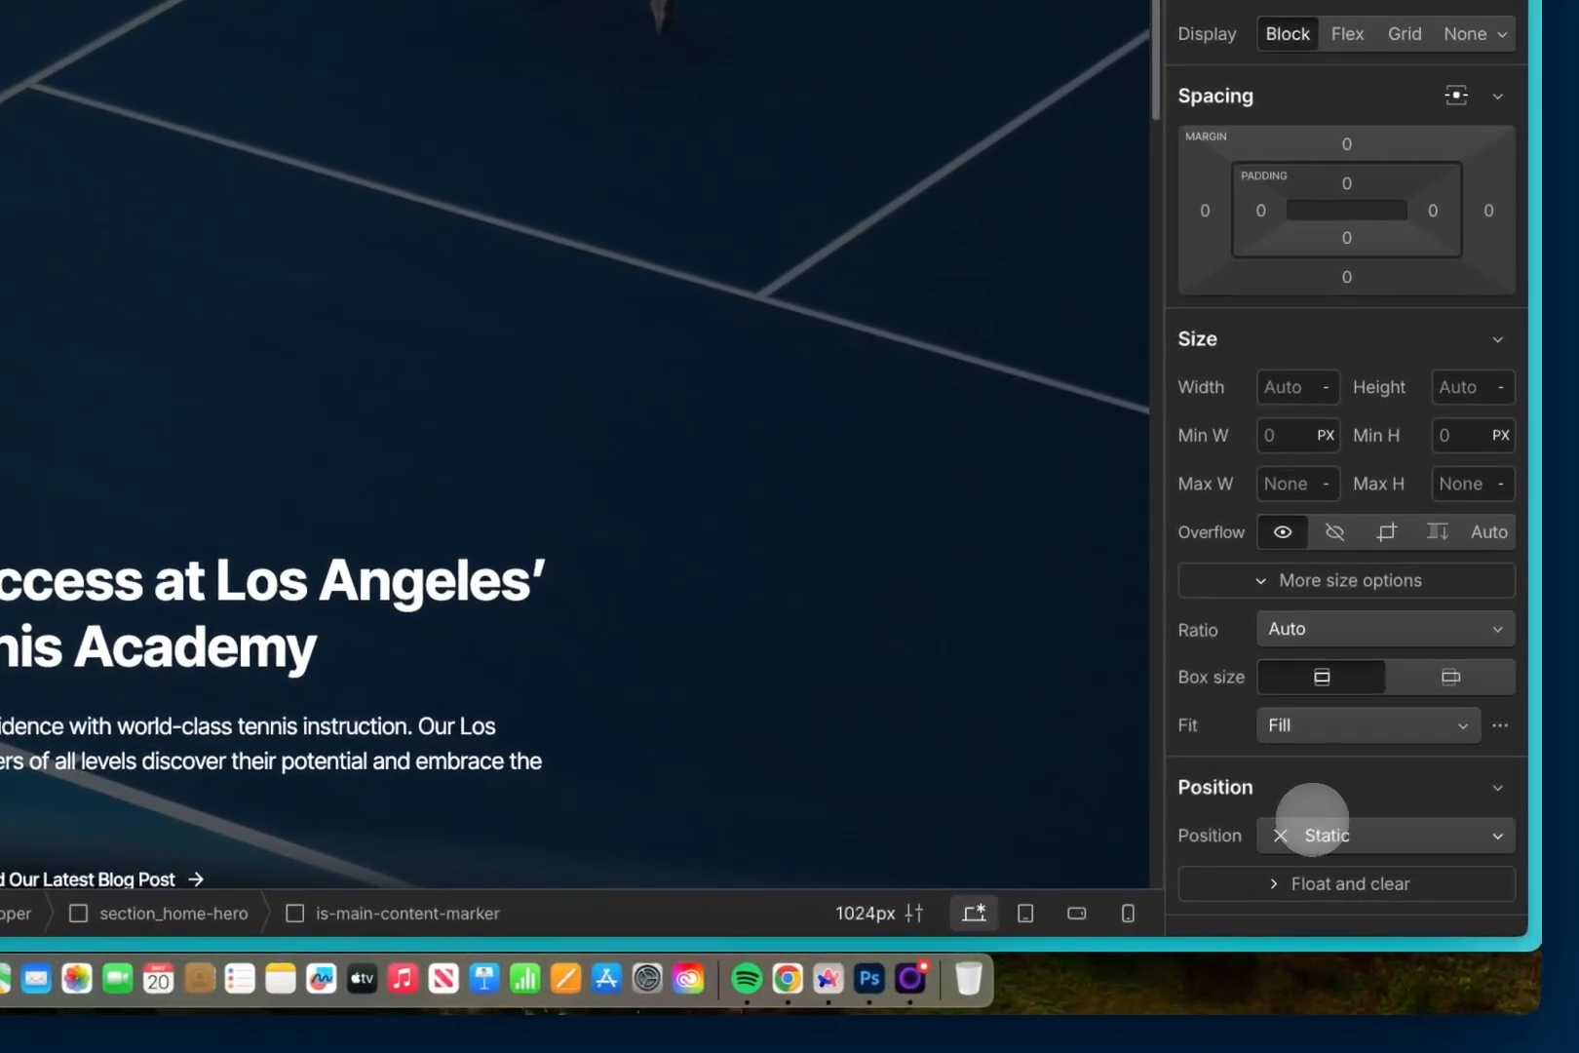
left_click(1313, 819)
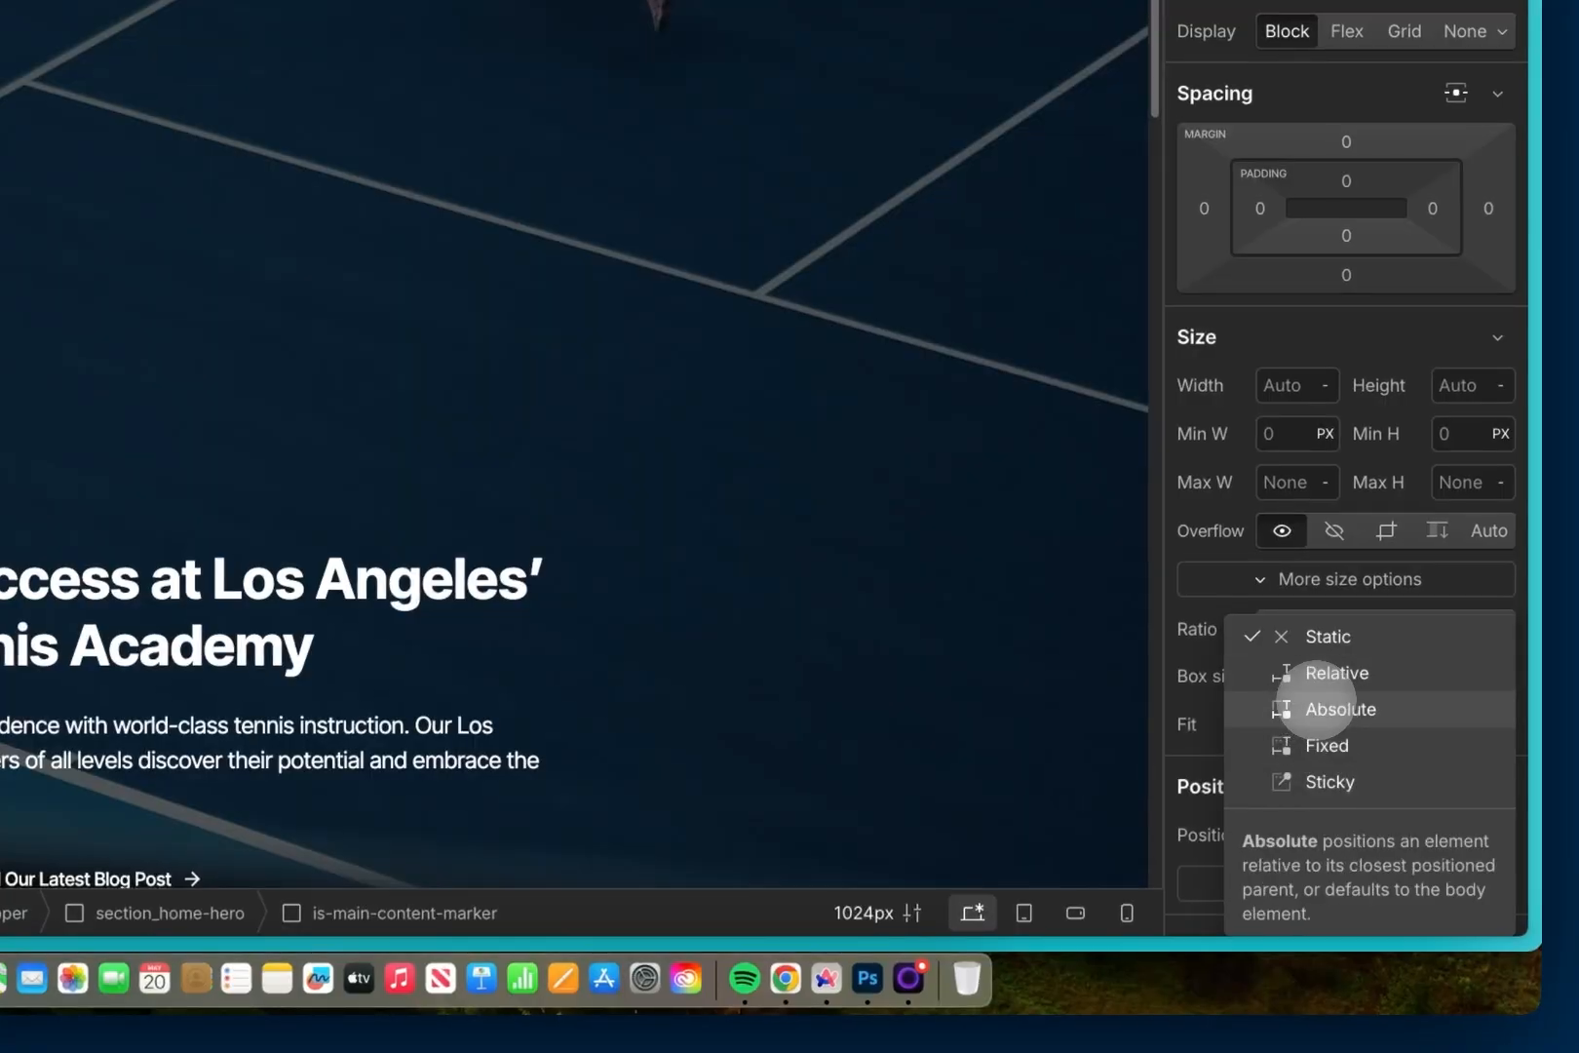
left_click(1339, 707)
left_click(1468, 876)
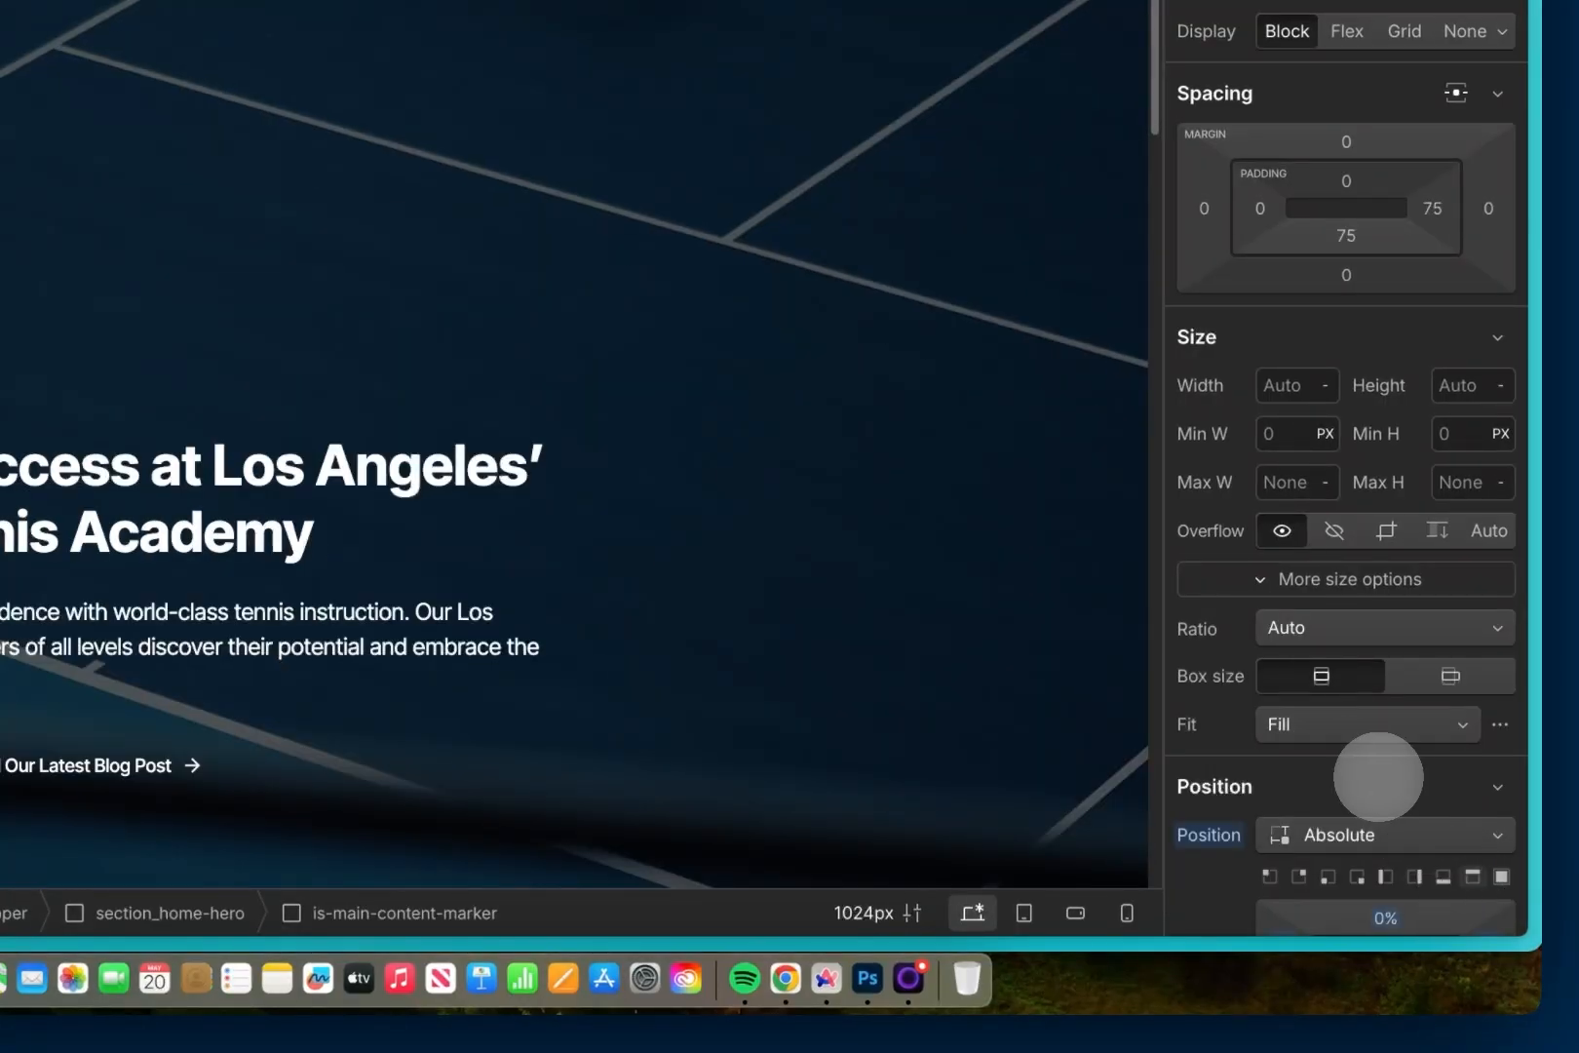
scroll(1361, 722, "down", 2)
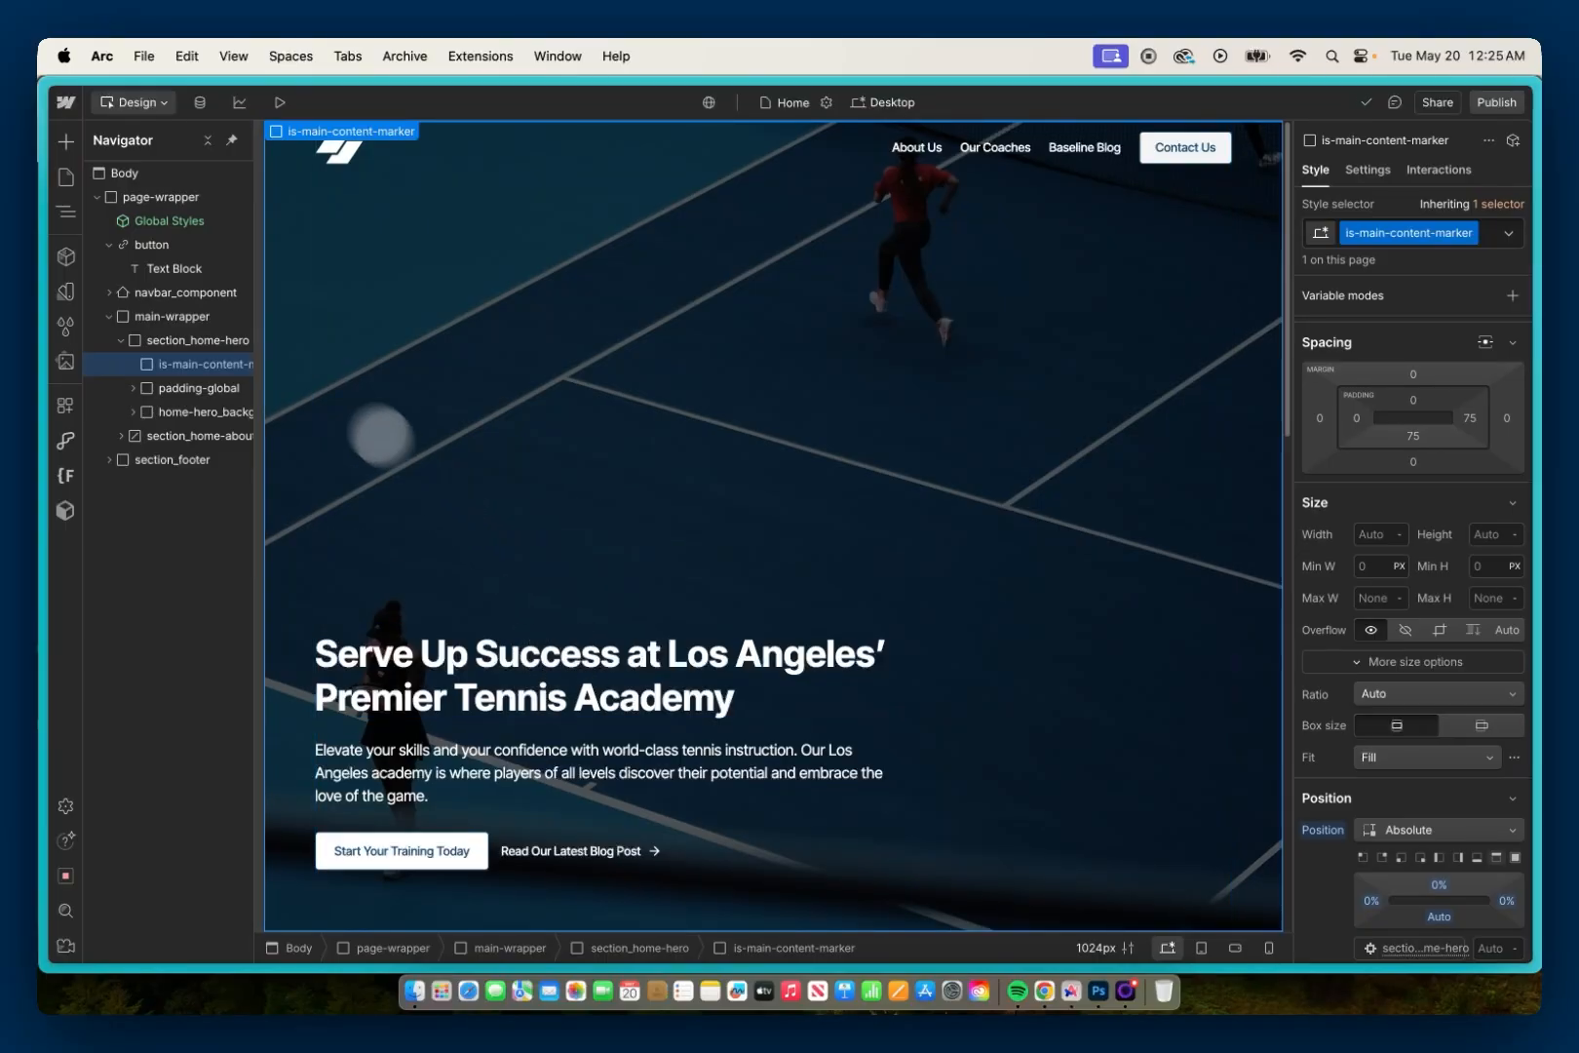
Step: Check navbar_component's minimum height and set the is-main-content-marker's top offset to 6rem
left_click(214, 295)
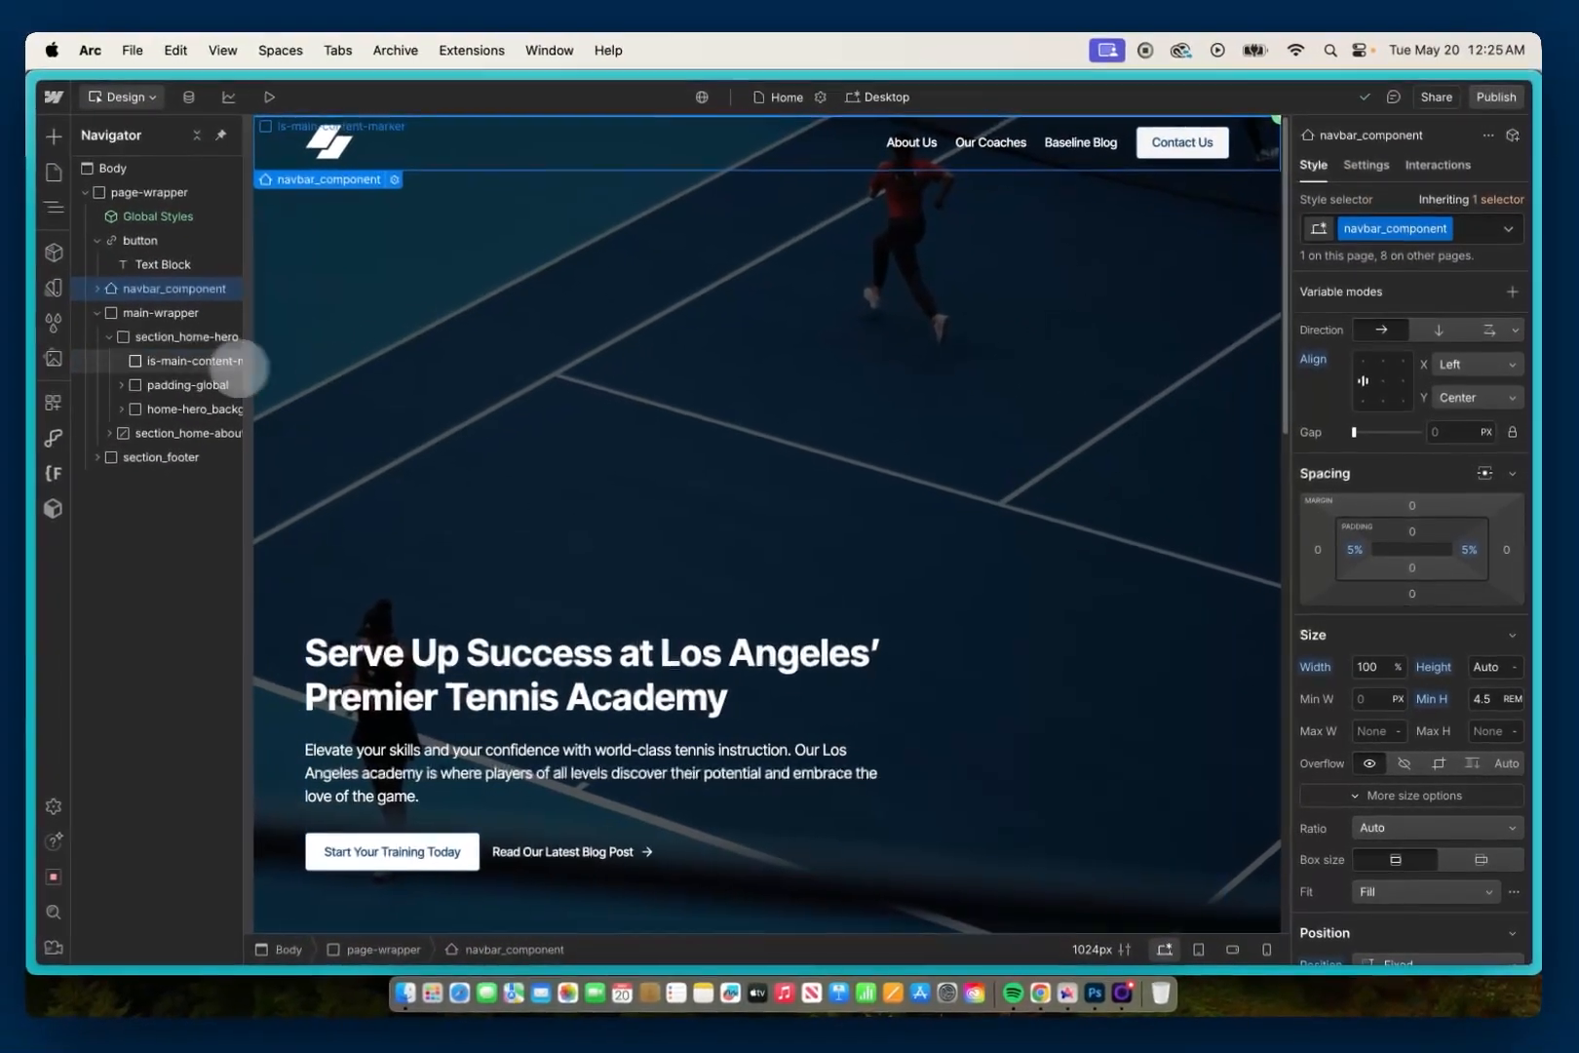
left_click(98, 330)
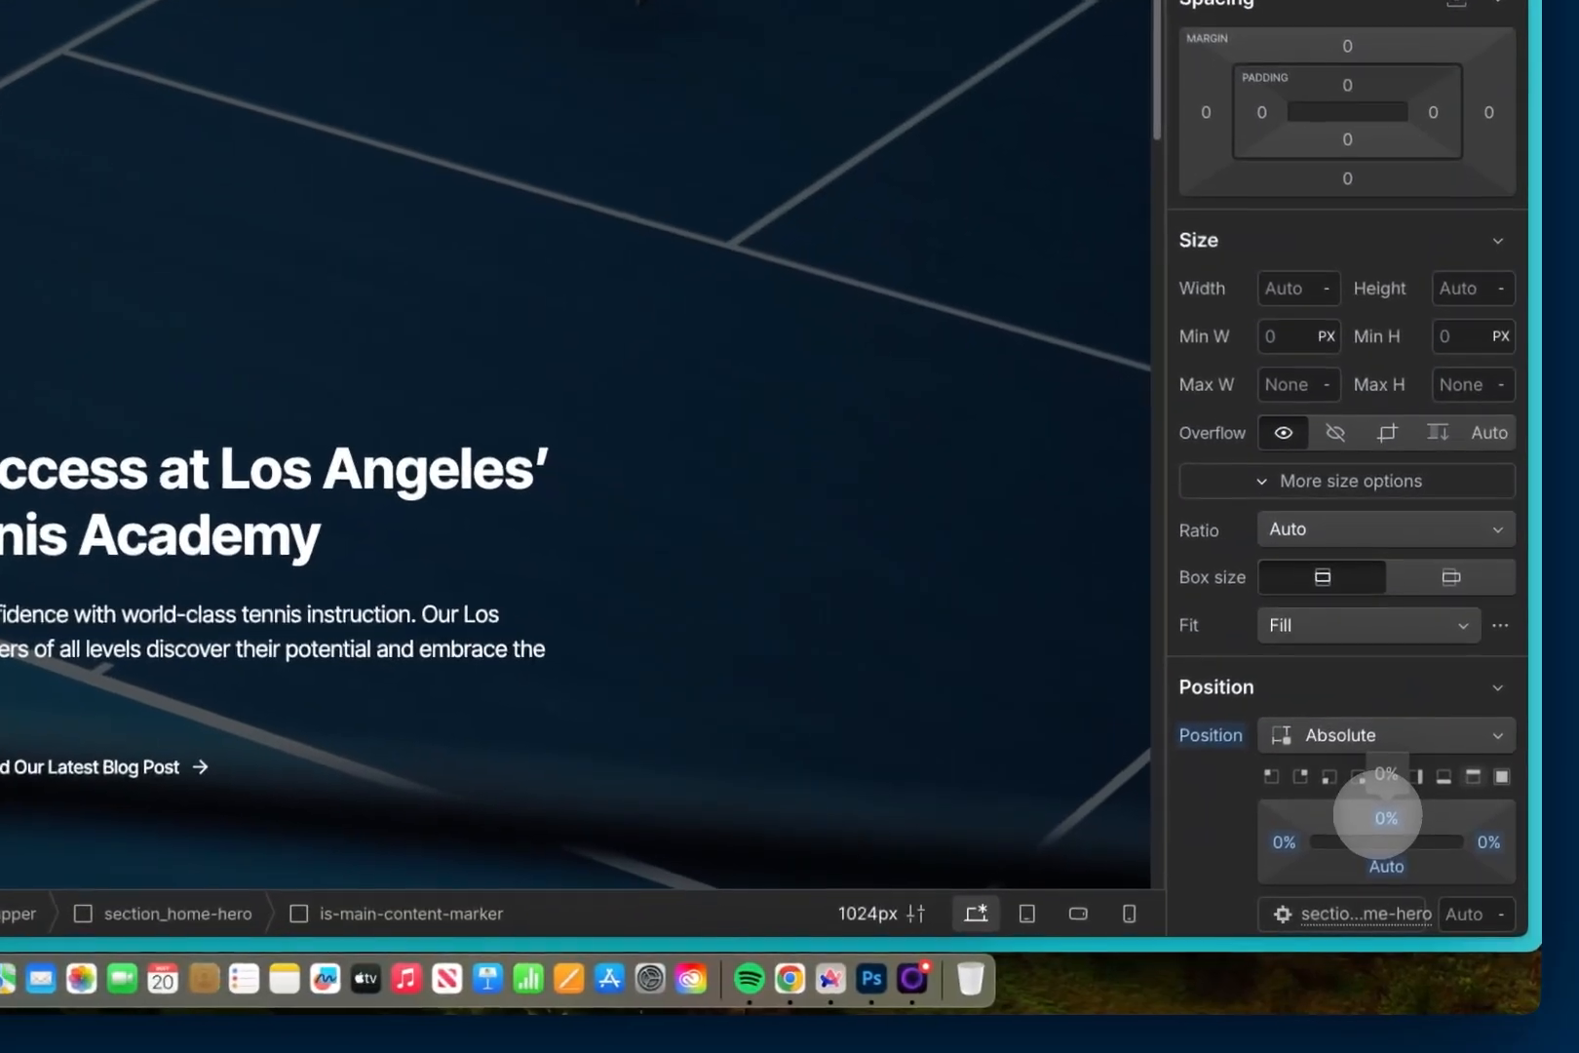
left_click(1382, 816)
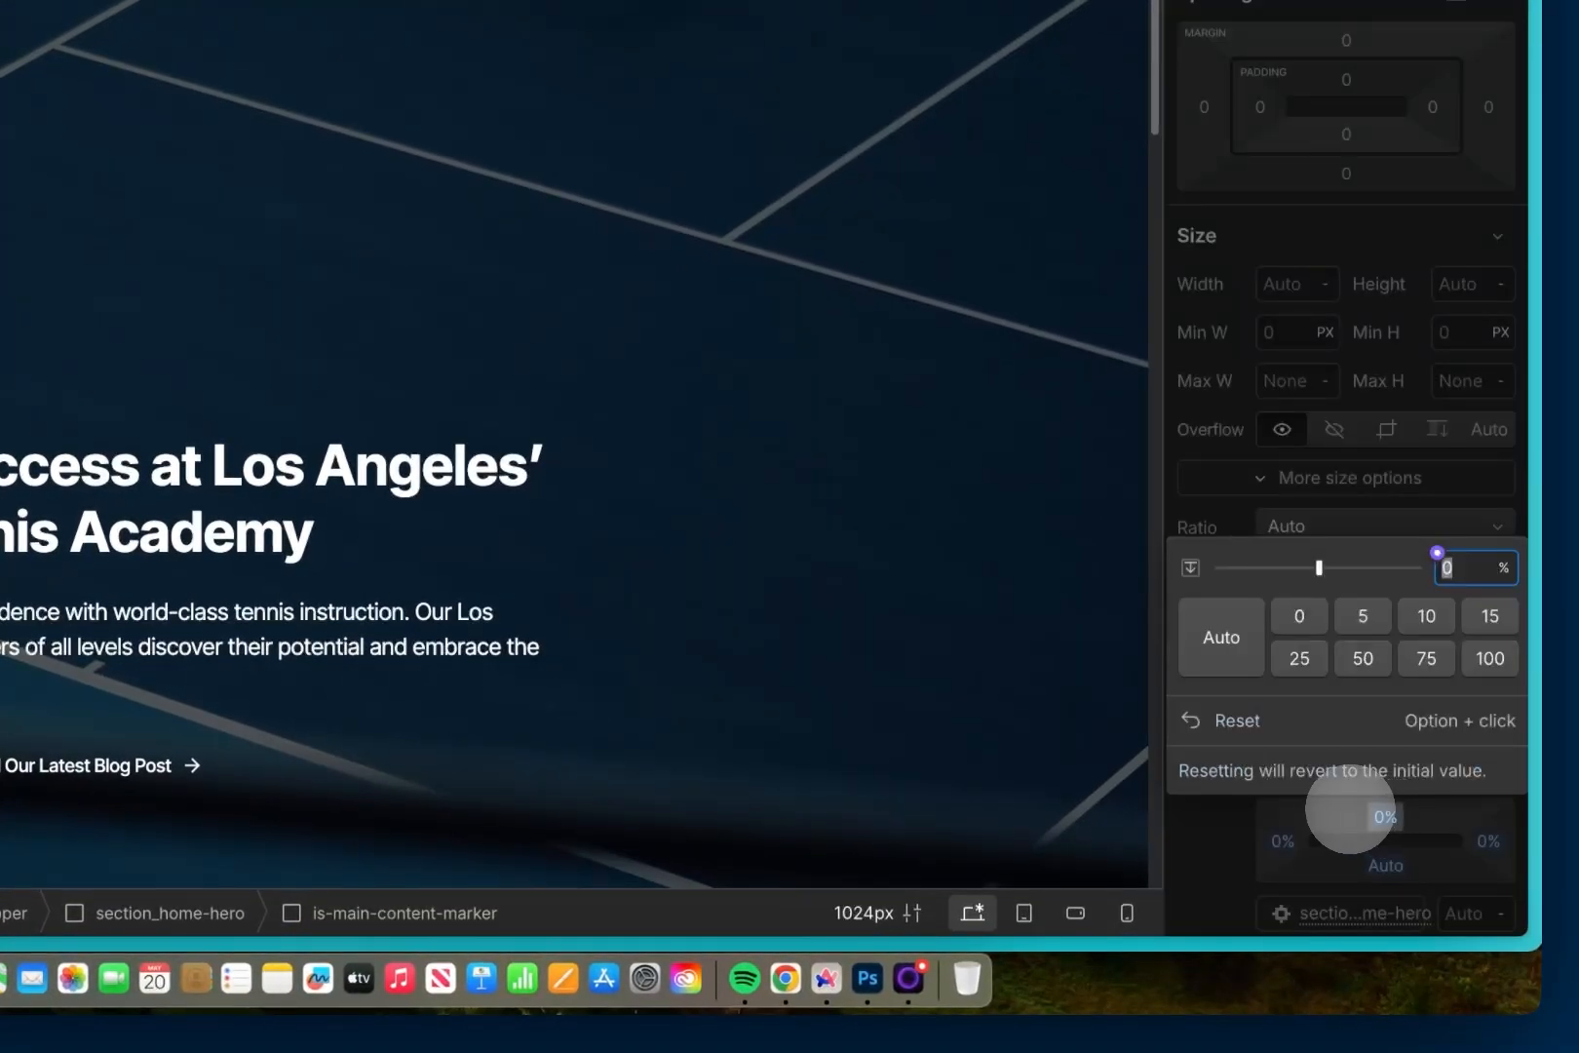
type("6rem")
key("Return")
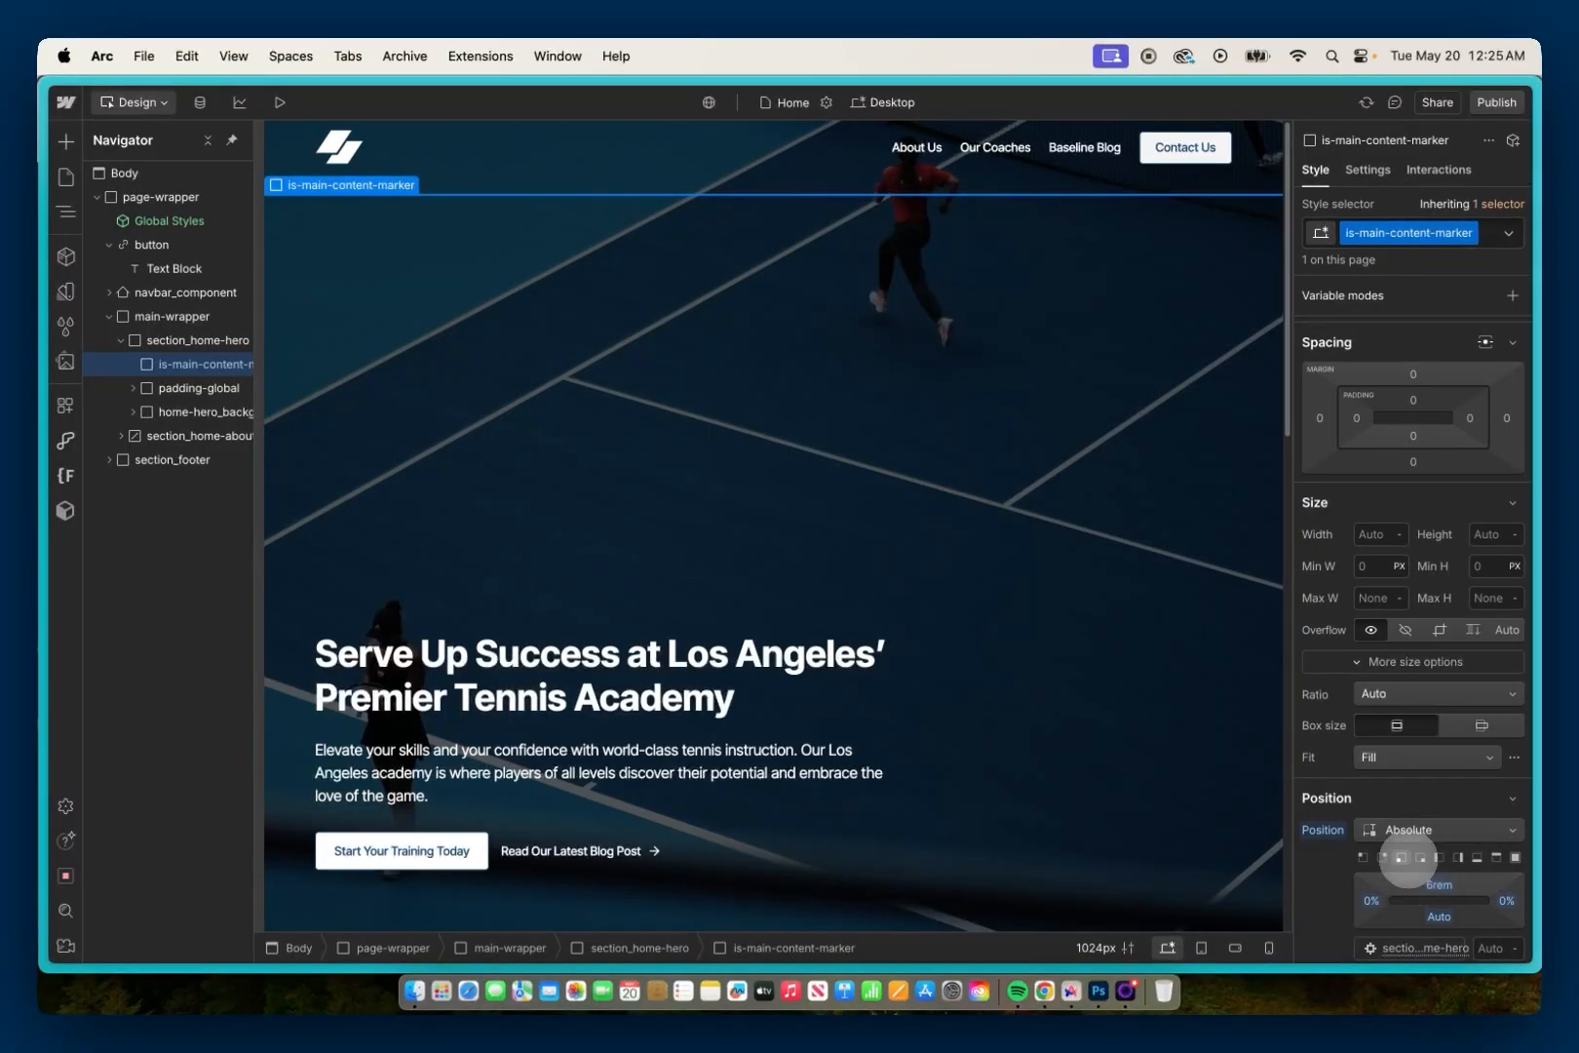
Step: Assign the ID main-content to the marker and link the skip button to the page section main-content
left_click(1367, 171)
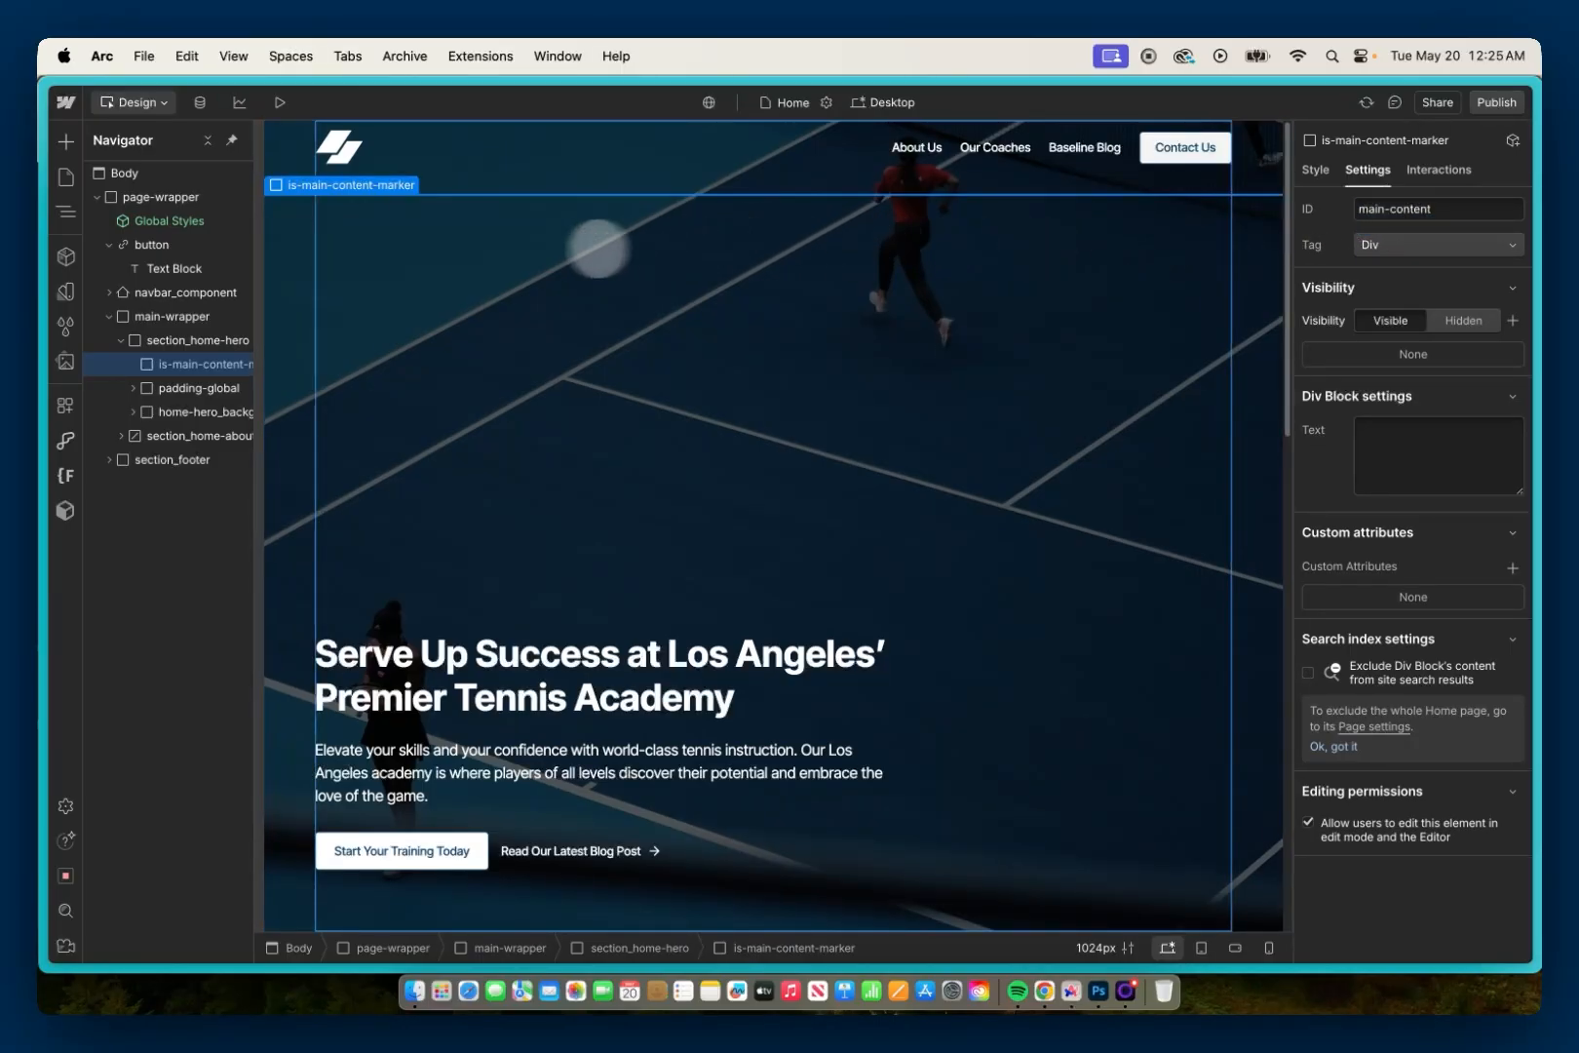
left_click(187, 243)
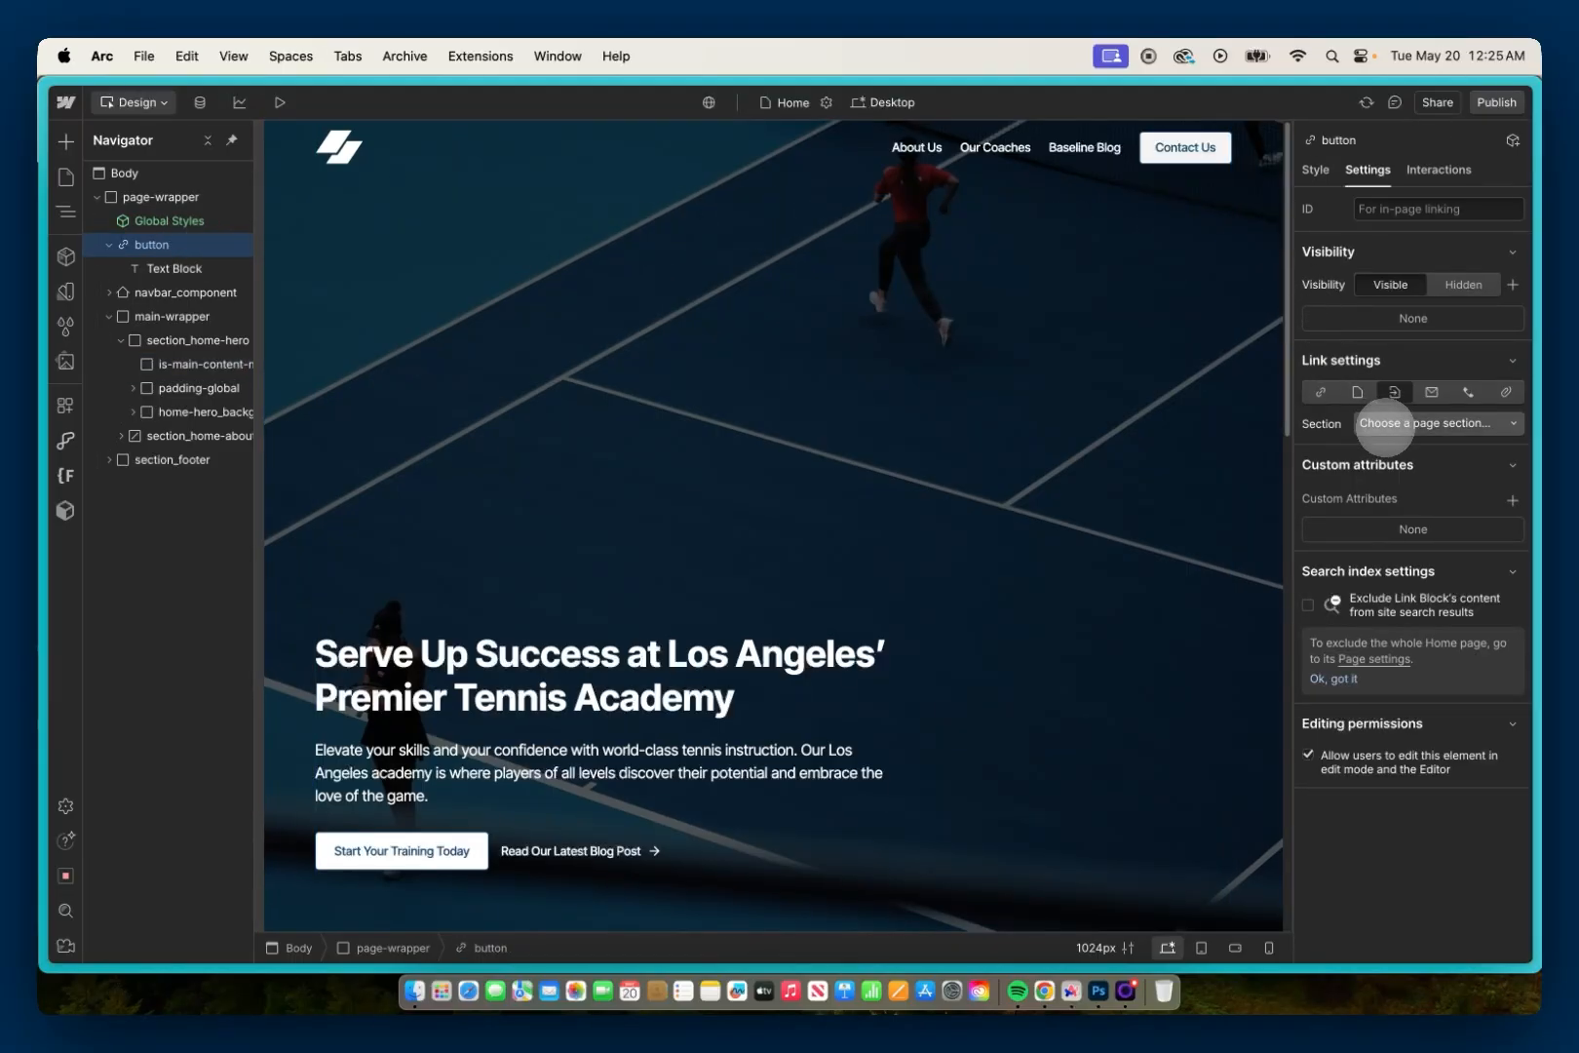
left_click(1386, 424)
left_click(1389, 475)
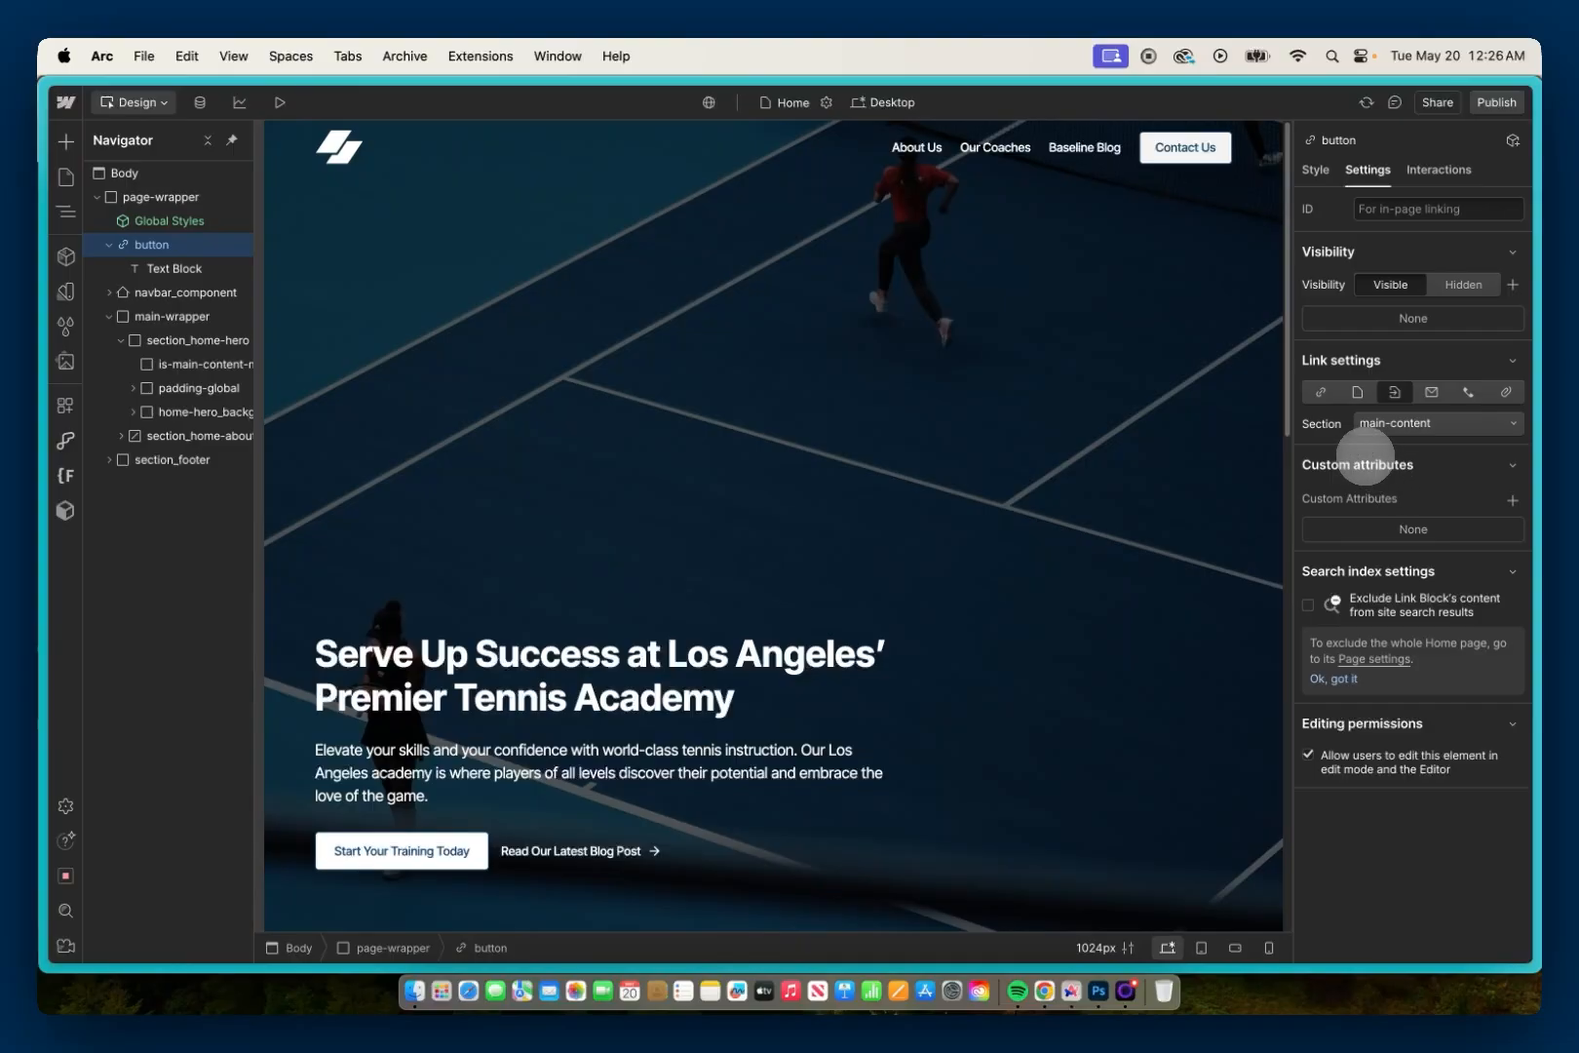
left_click(1358, 458)
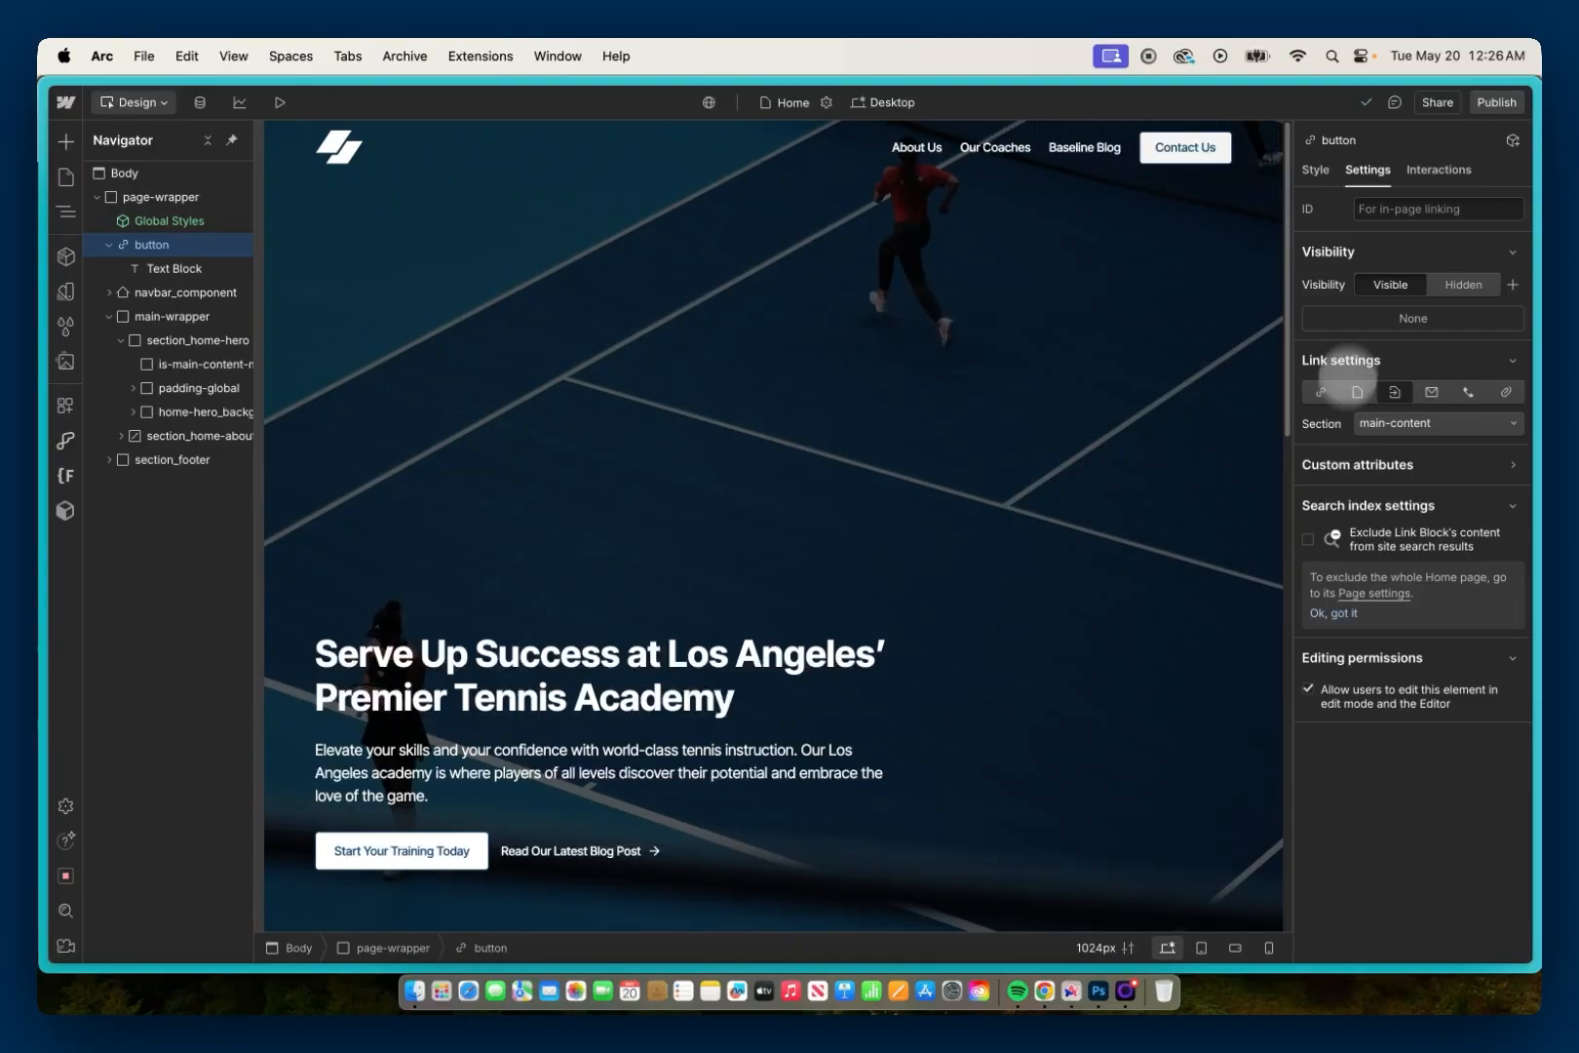
Step: Publish the site to the valleytennis28.webflow.io staging domain, and focus and activate the "Skip To Main Content" link on the live page in Chrome
left_click(1493, 102)
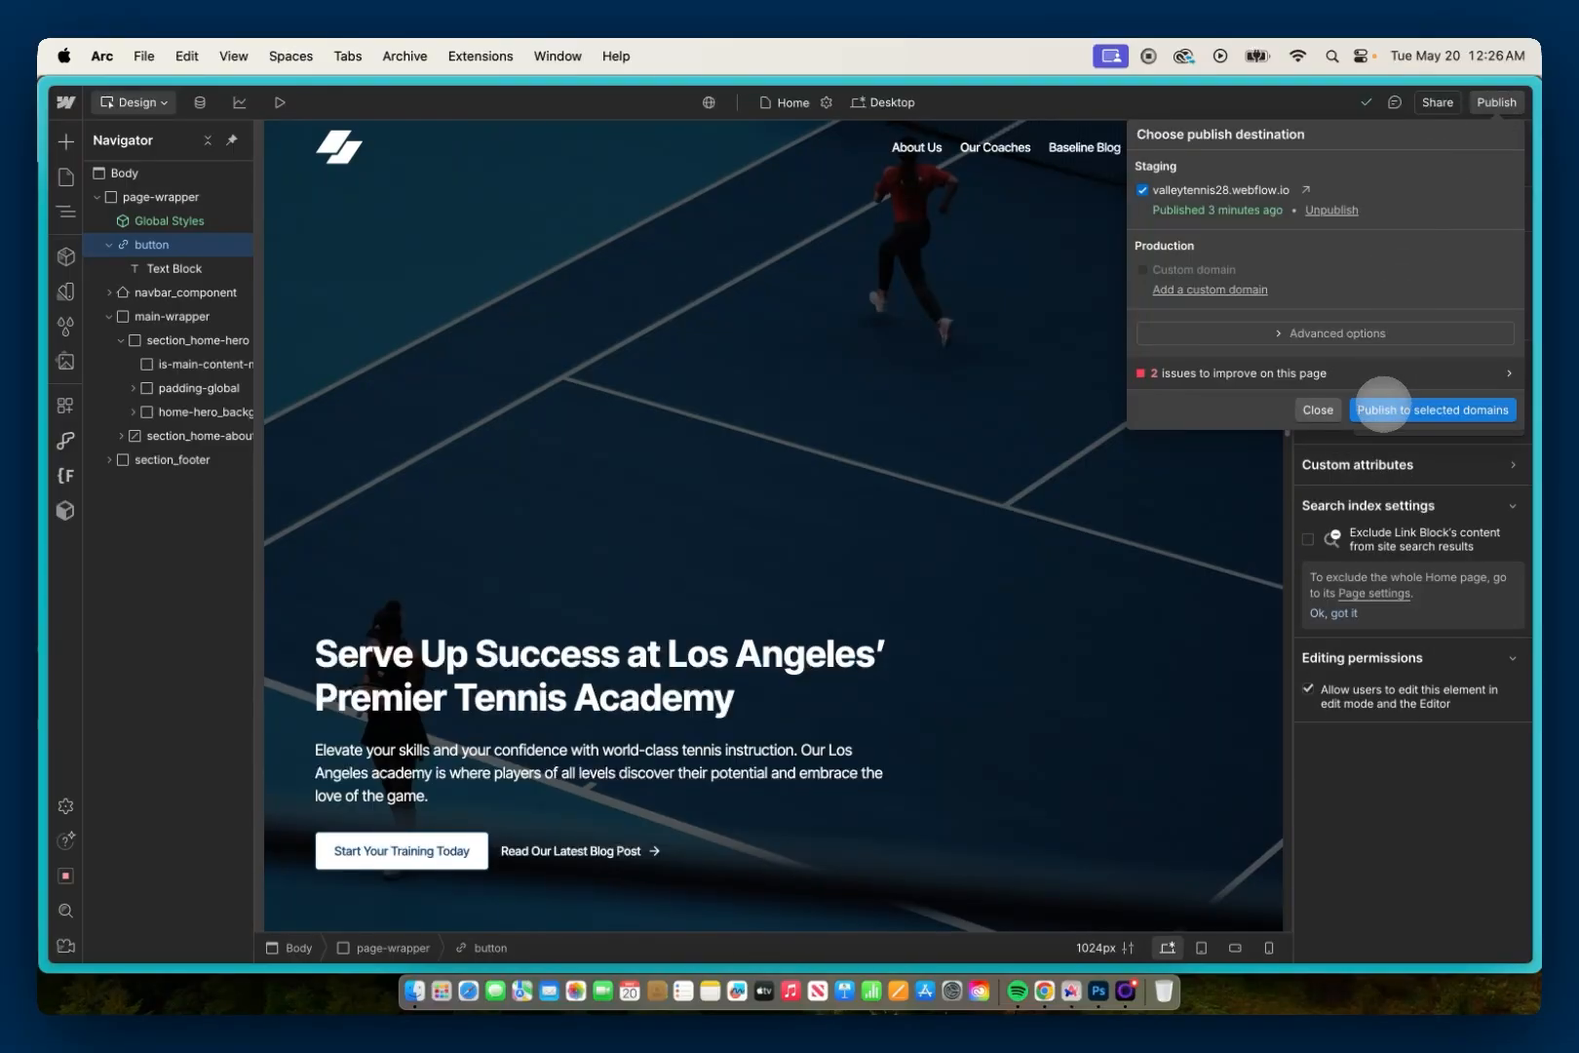
left_click(1384, 407)
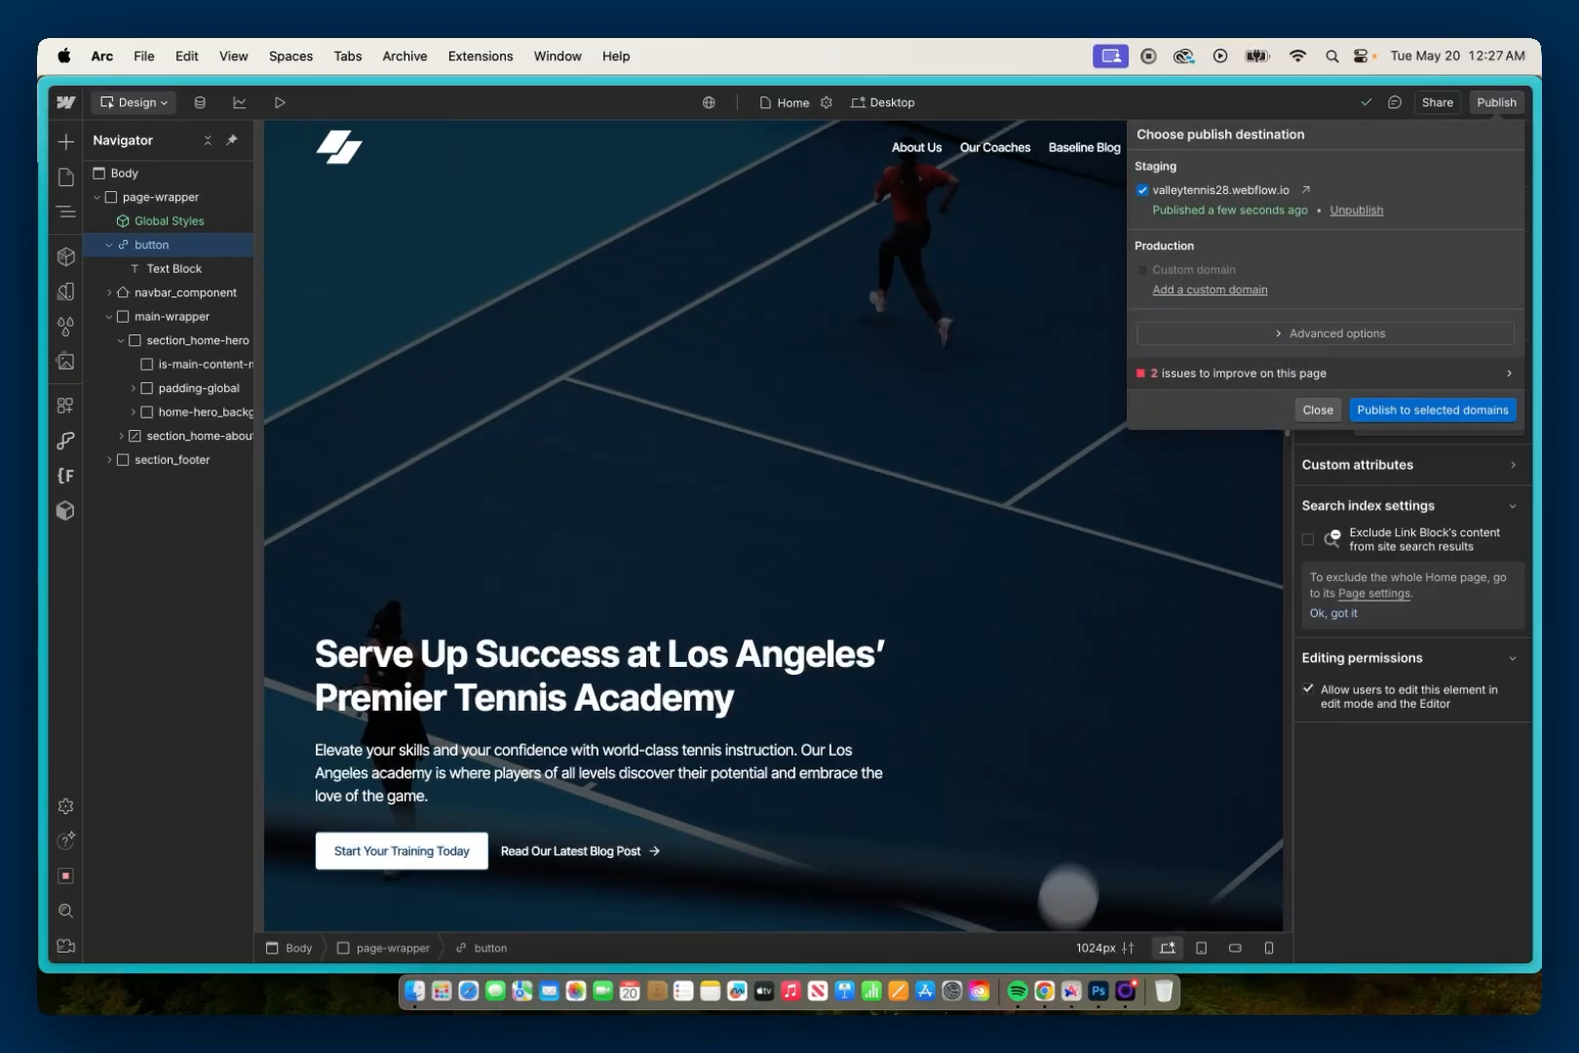
left_click(1044, 991)
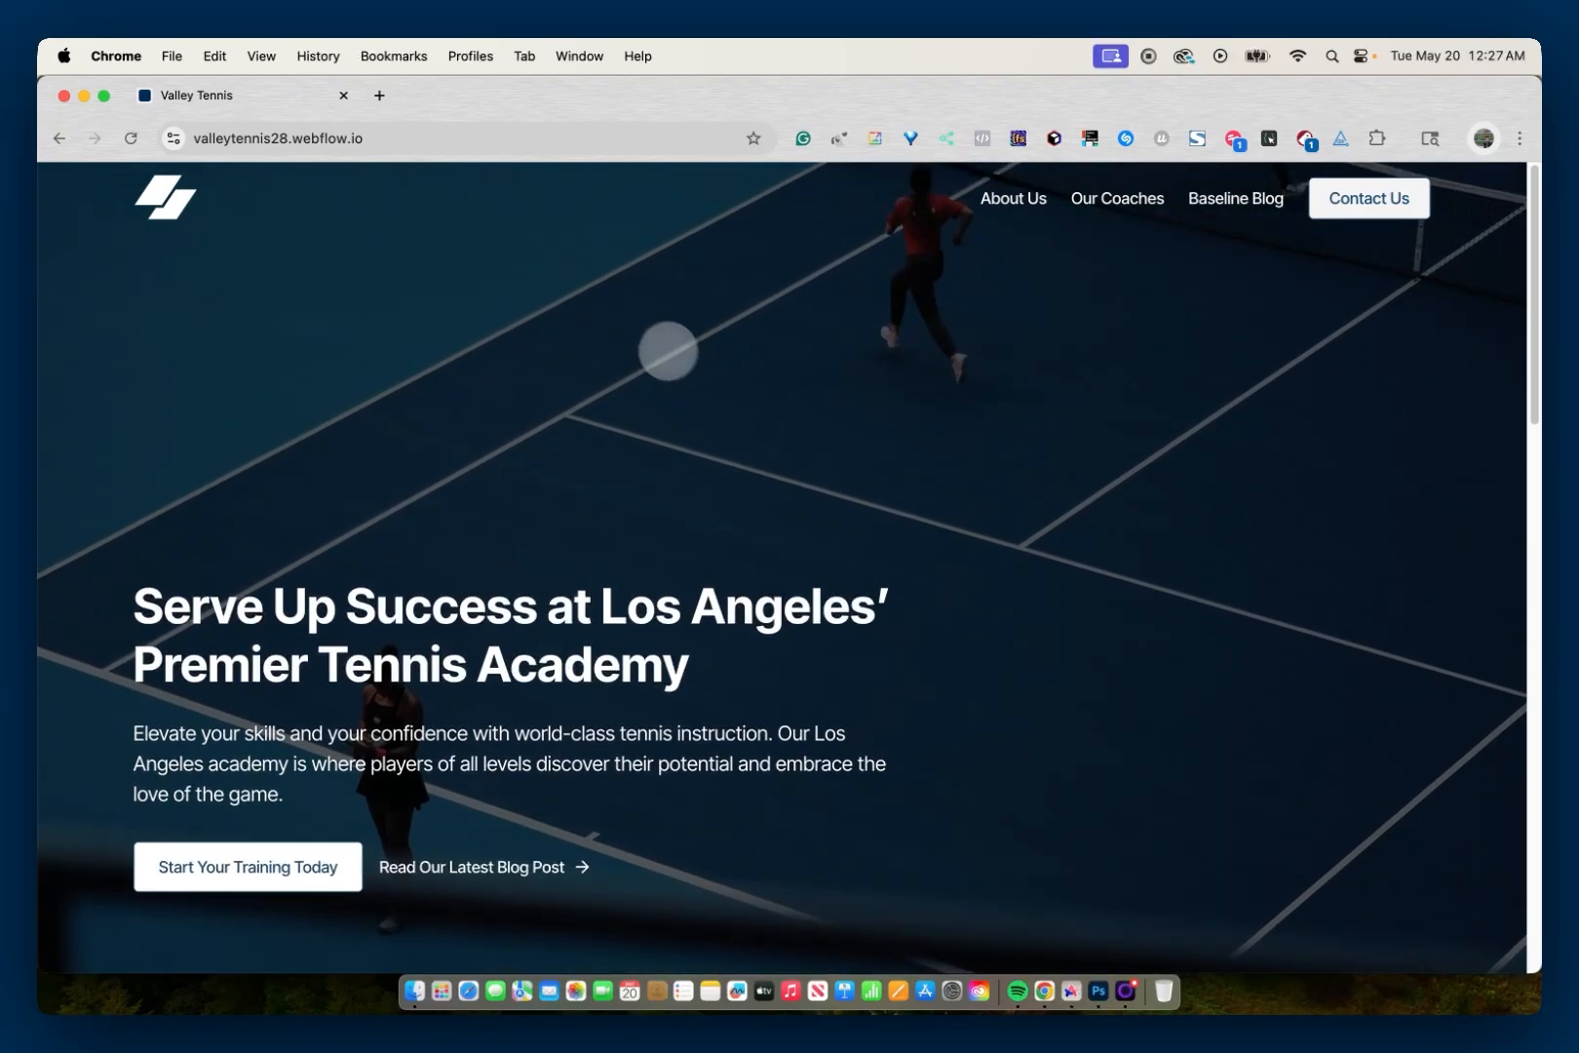
key("Tab")
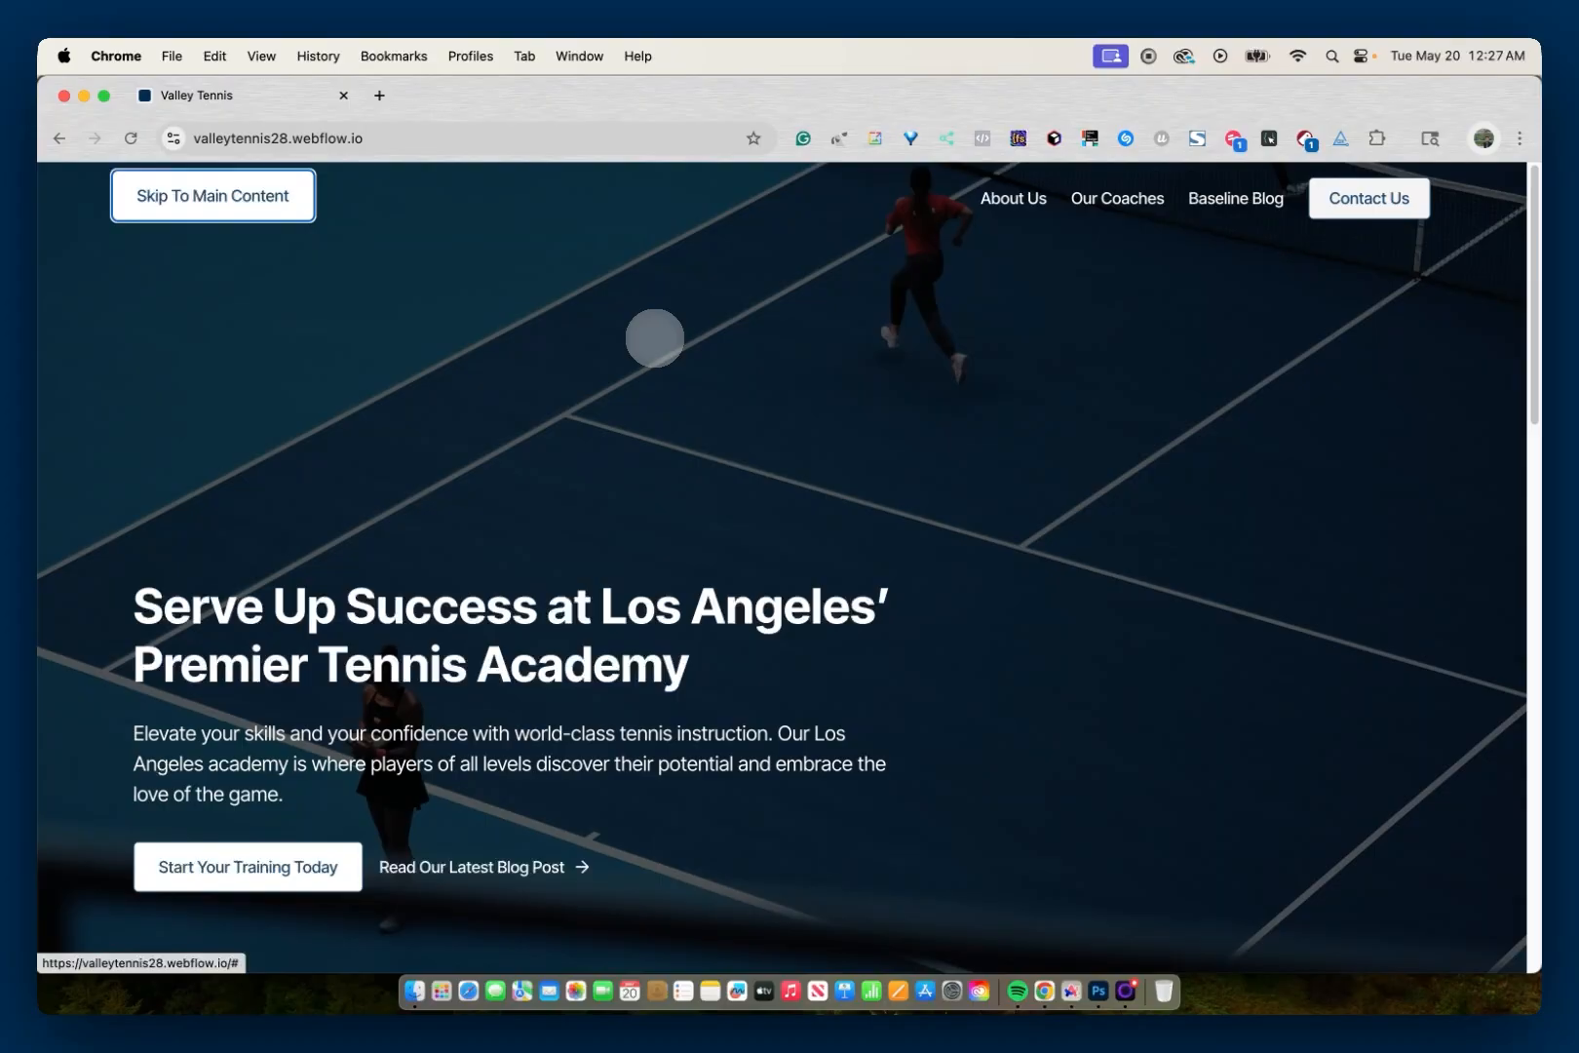
key("Return")
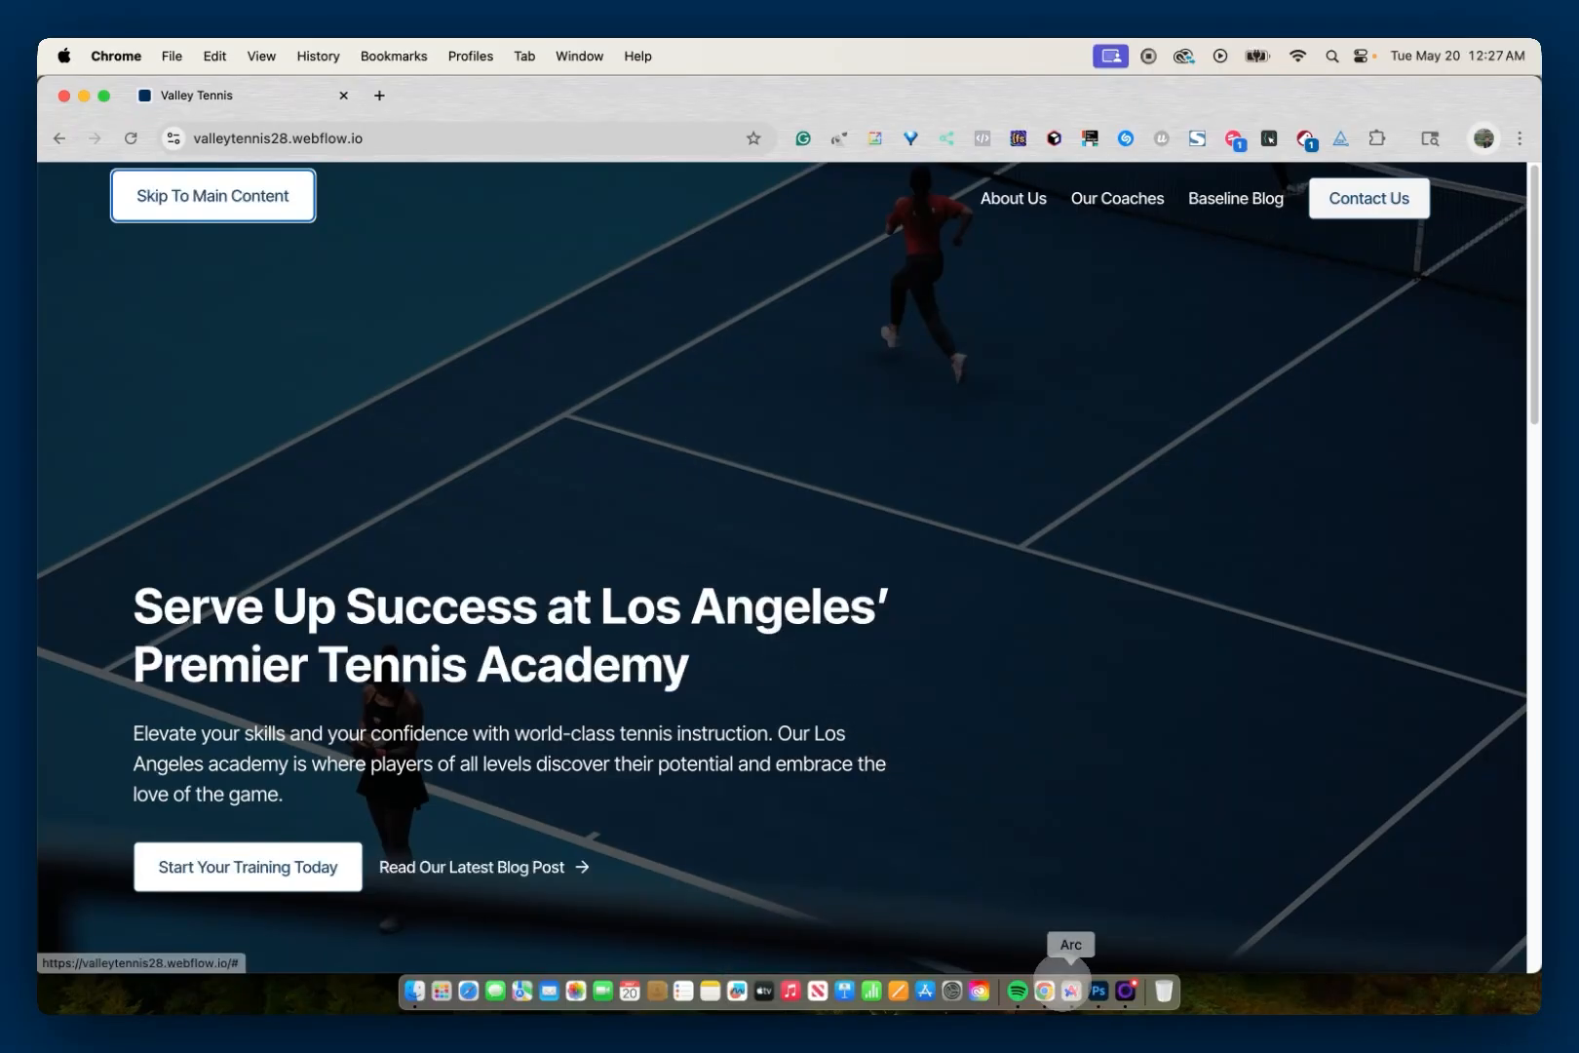
Step: Switch back to the Webflow Designer in Arc and add the custom attribute tabindex with value -1 to is-main-content-marker
left_click(1071, 991)
left_click(206, 364)
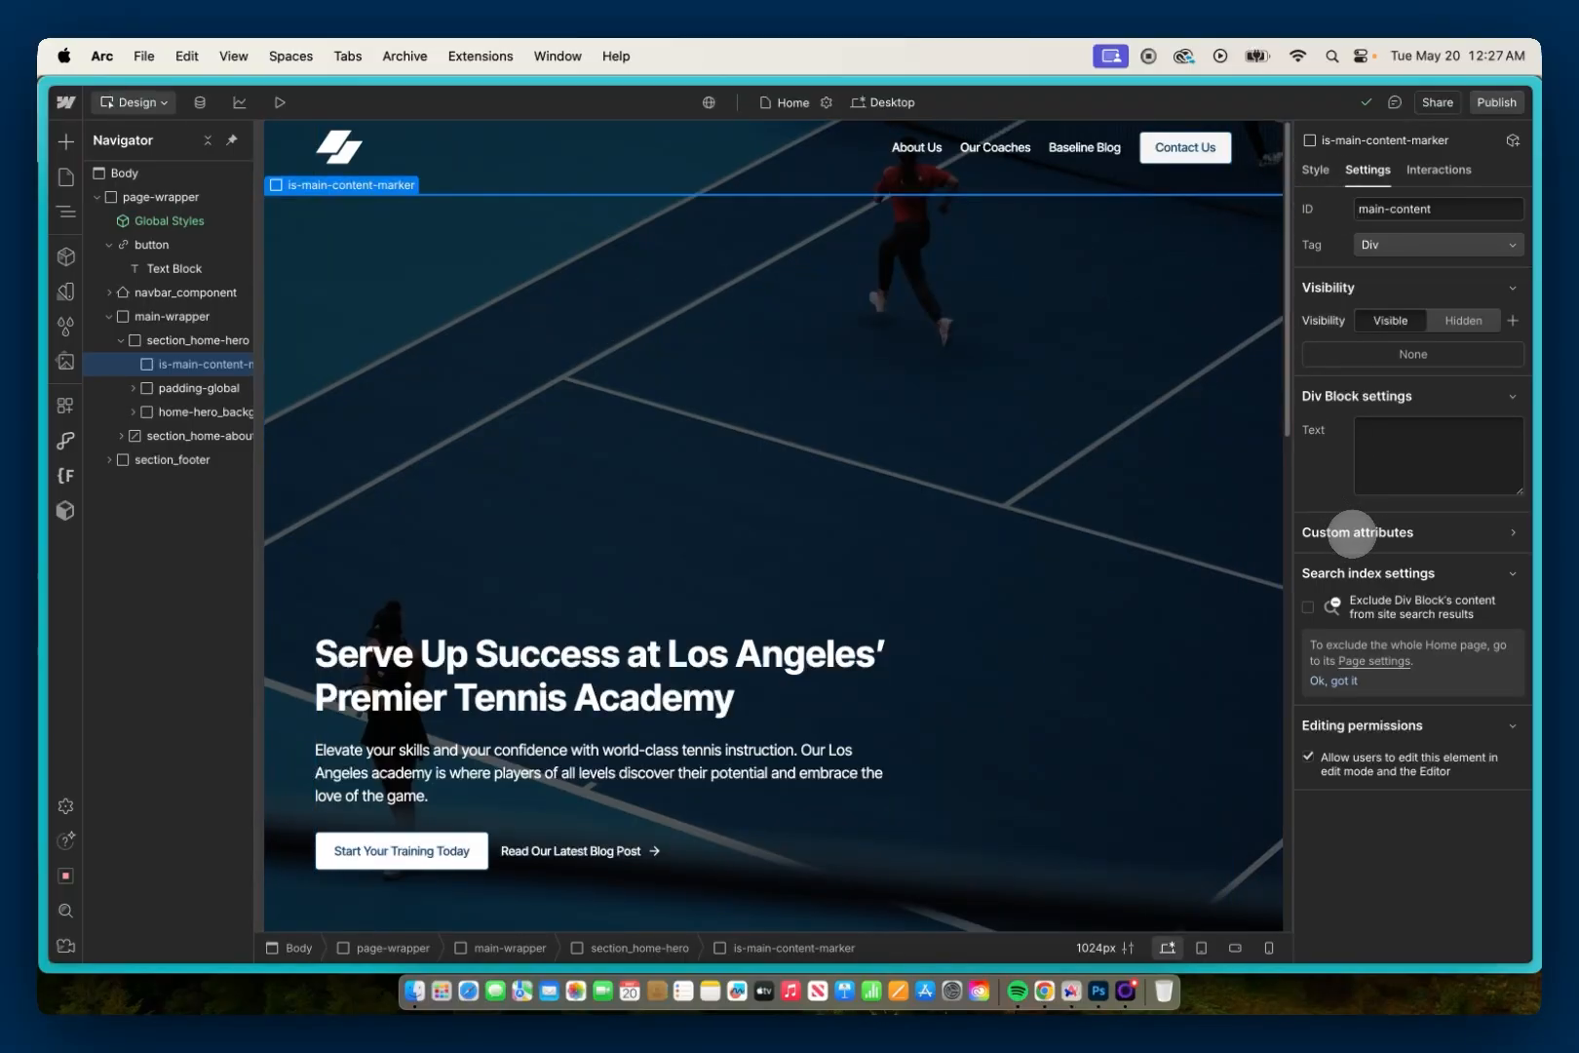
left_click(1352, 532)
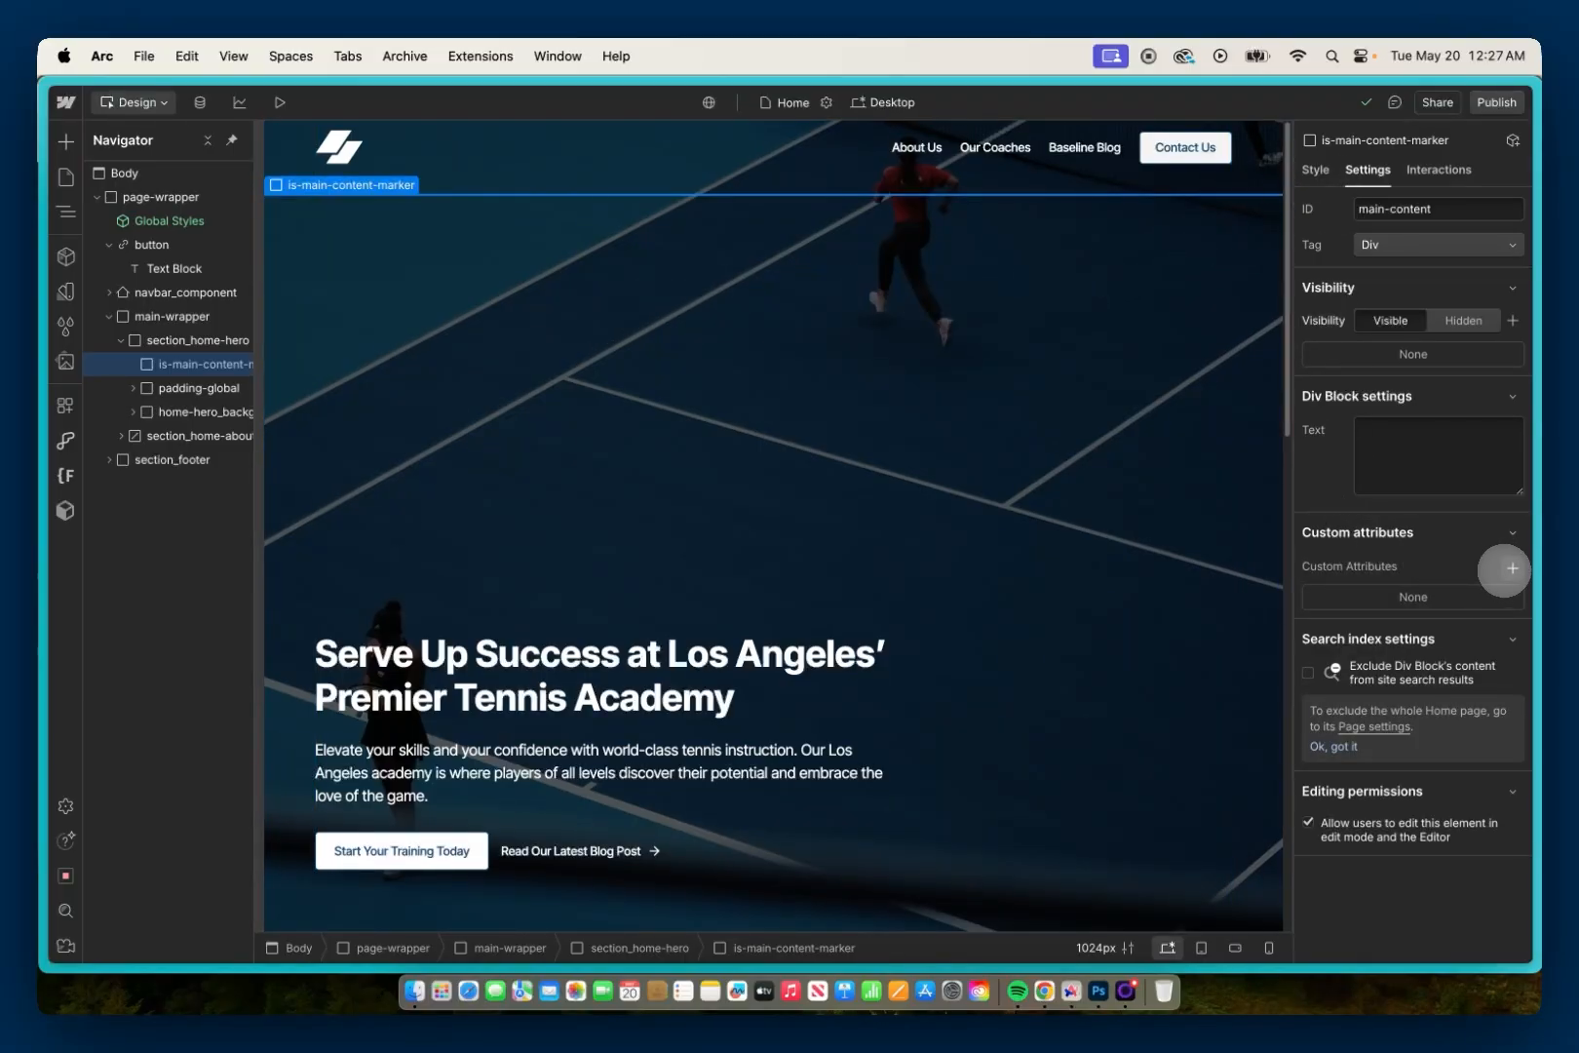
left_click(1513, 568)
type("tabindex")
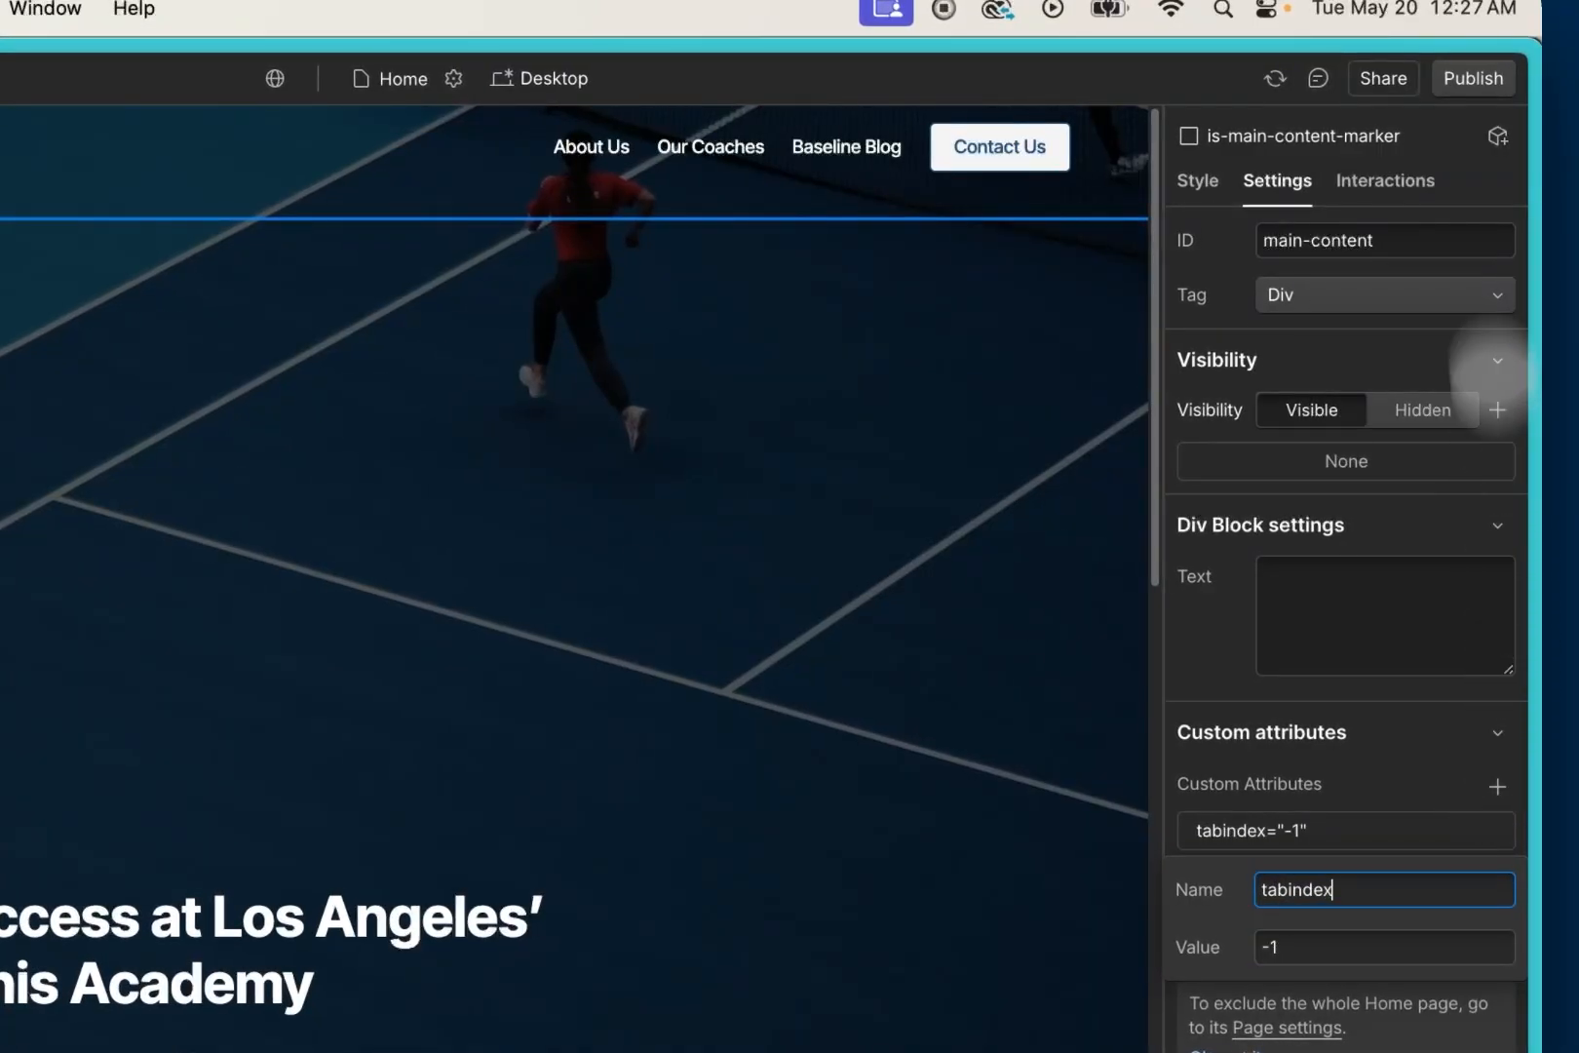
Step: Publish the updated site to the valleytennis28.webflow.io staging domain and switch to the live page in Chrome
left_click(1473, 78)
left_click(1359, 542)
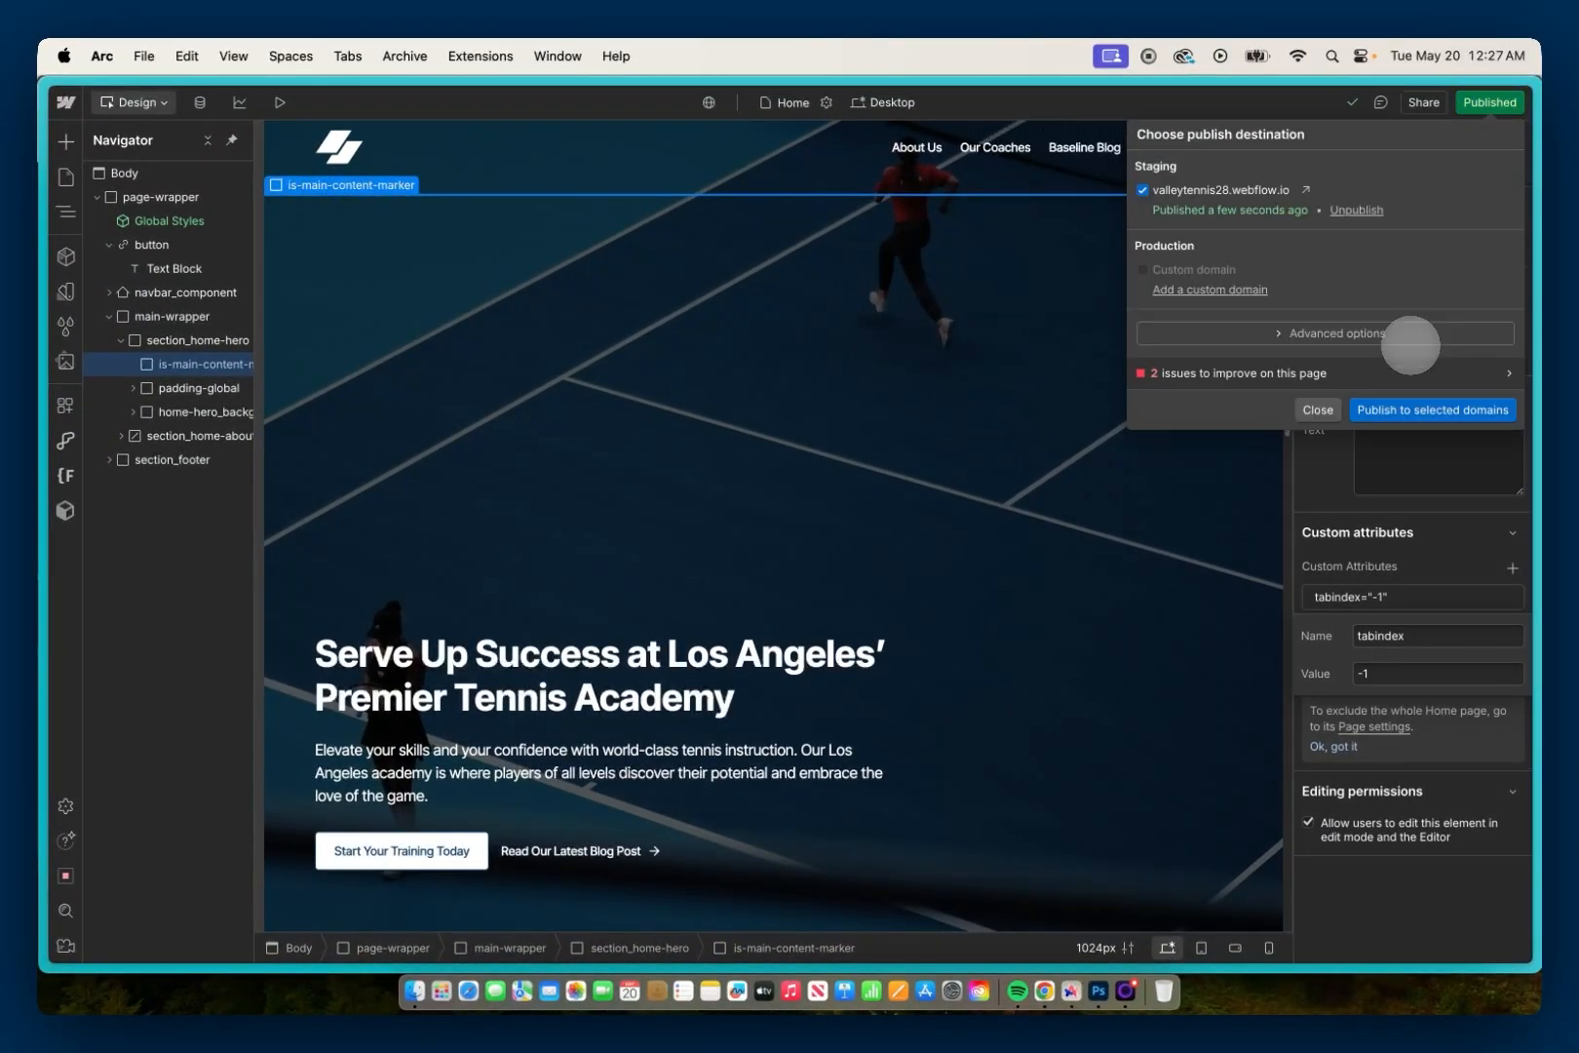
left_click(1044, 990)
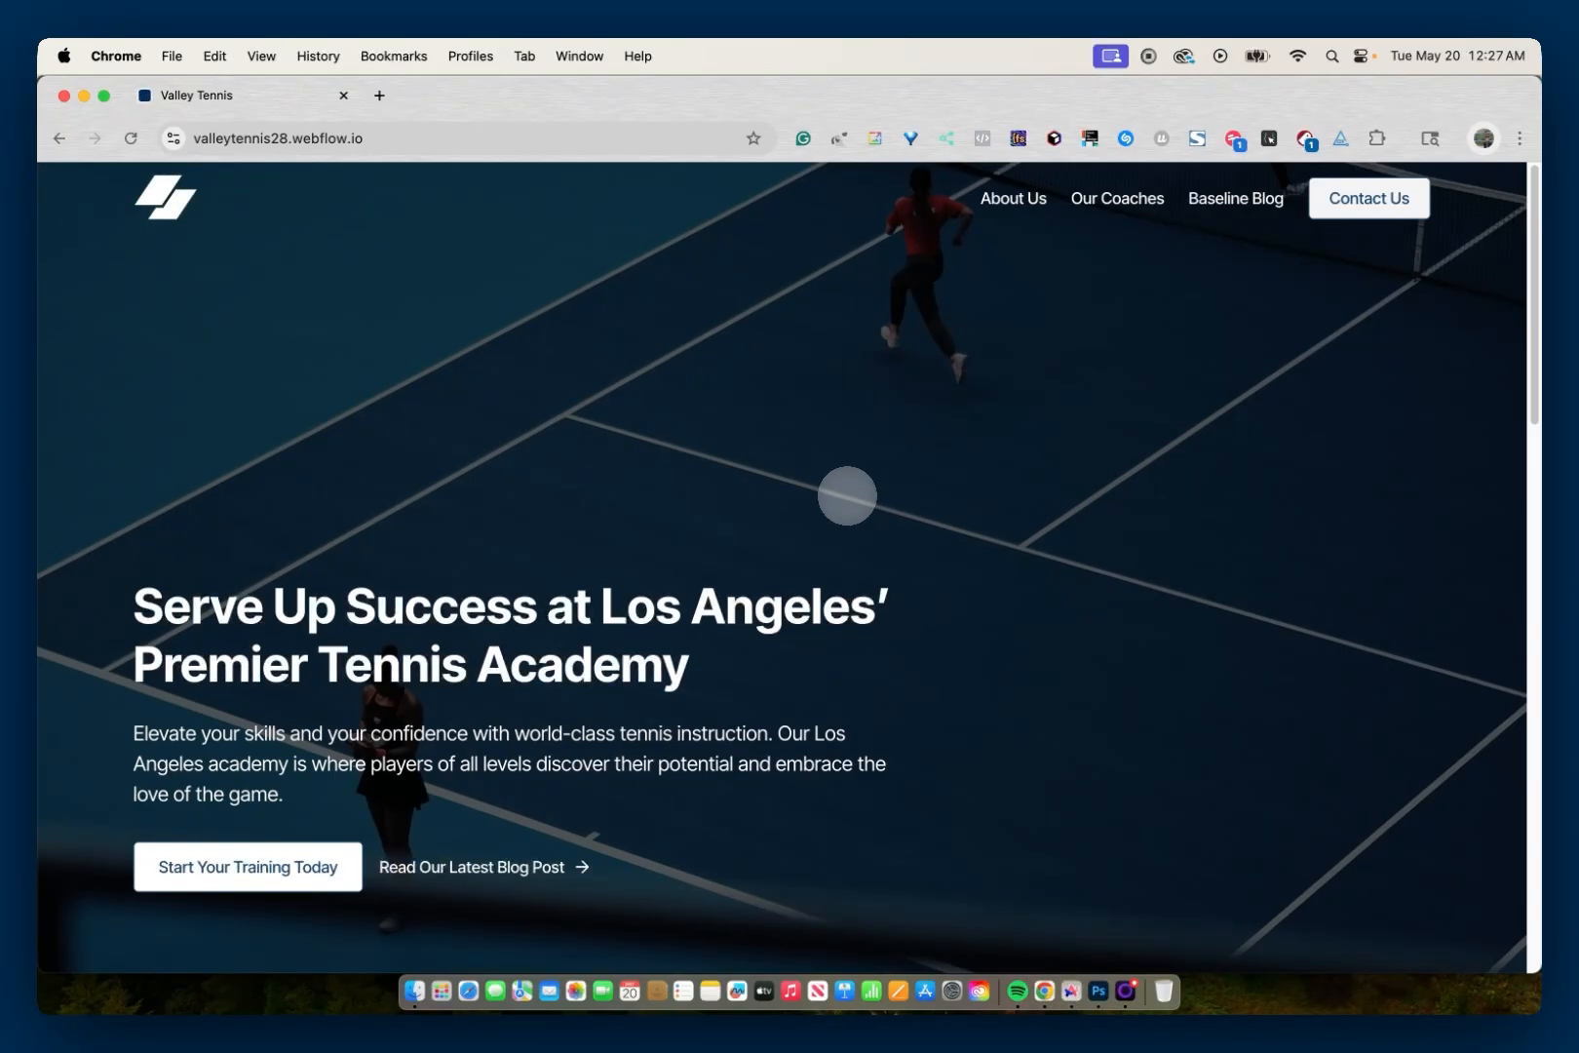
Step: Test the "Skip To Main Content" link by keyboard, activating it and moving focus on to the "Read Our Latest Blog Post" link
key("Tab")
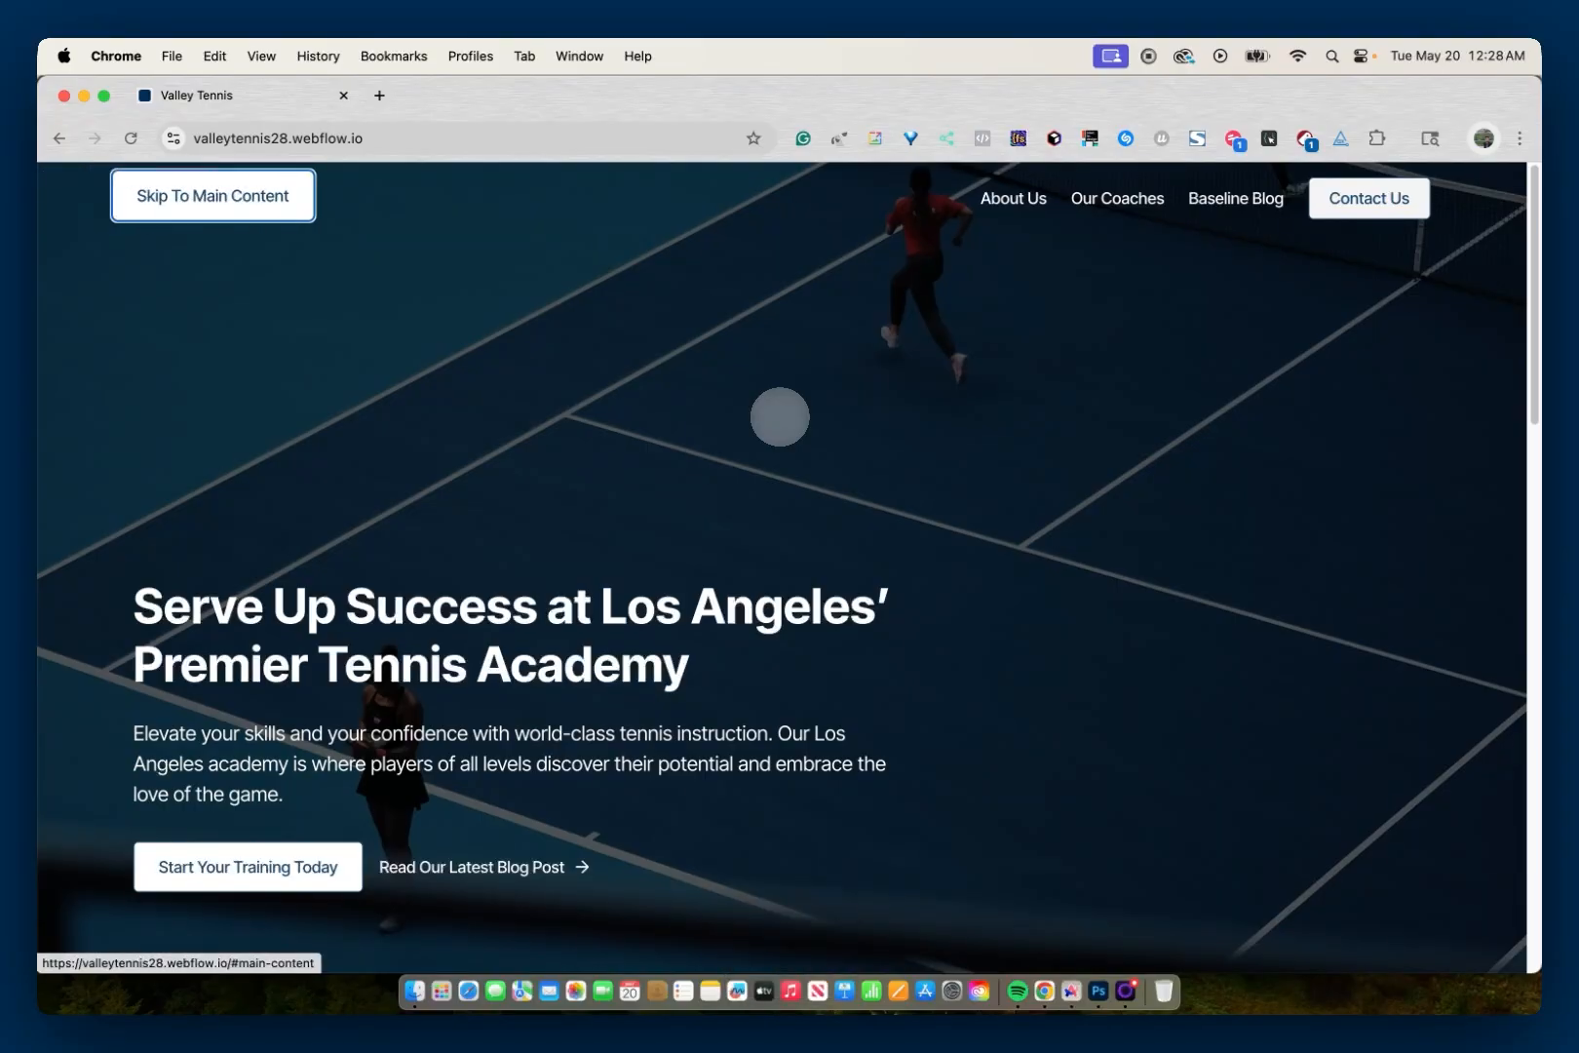
key("Return")
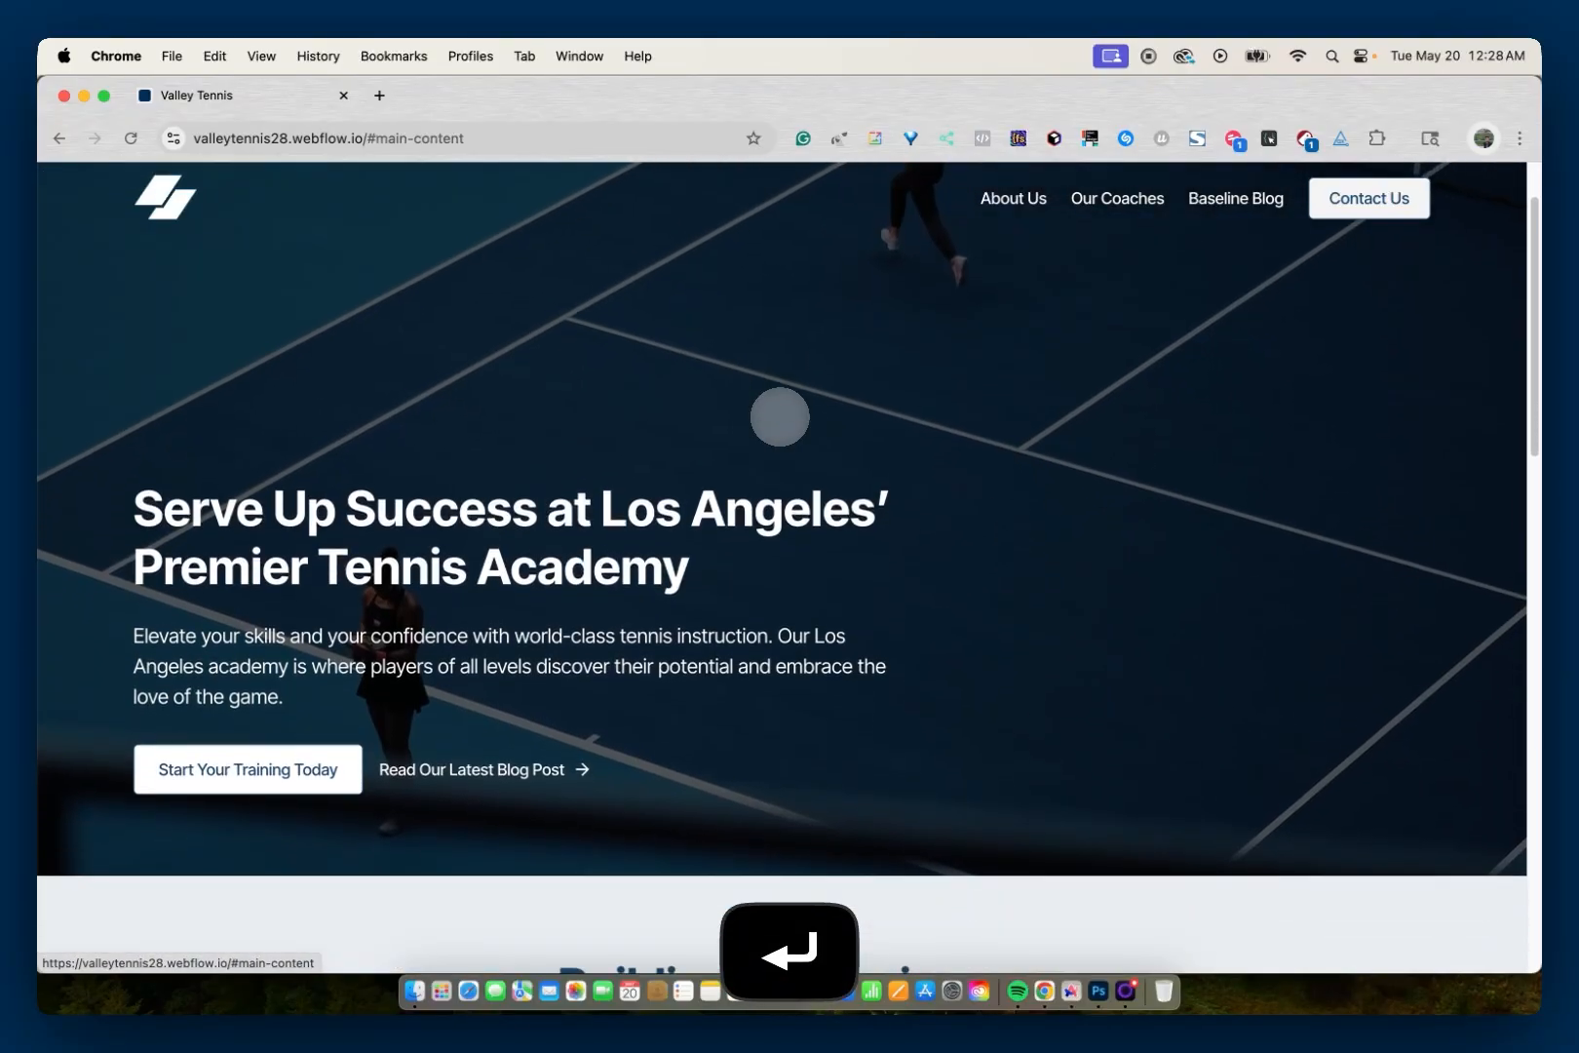
key("Tab")
key("Tab")
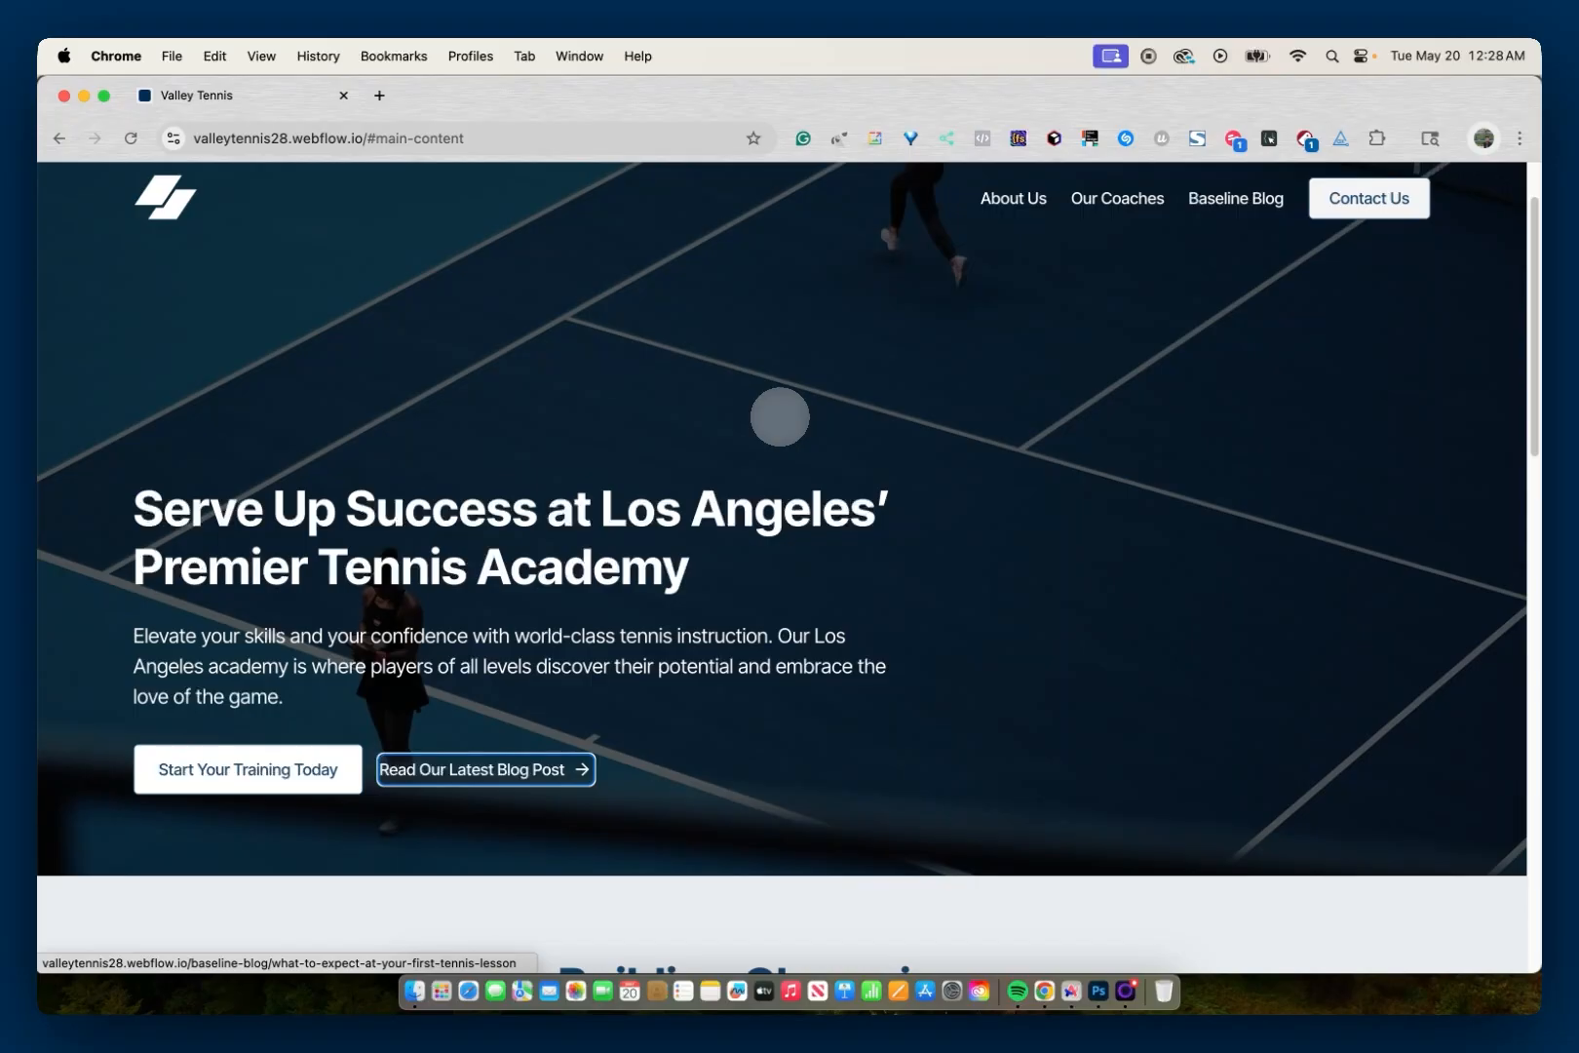